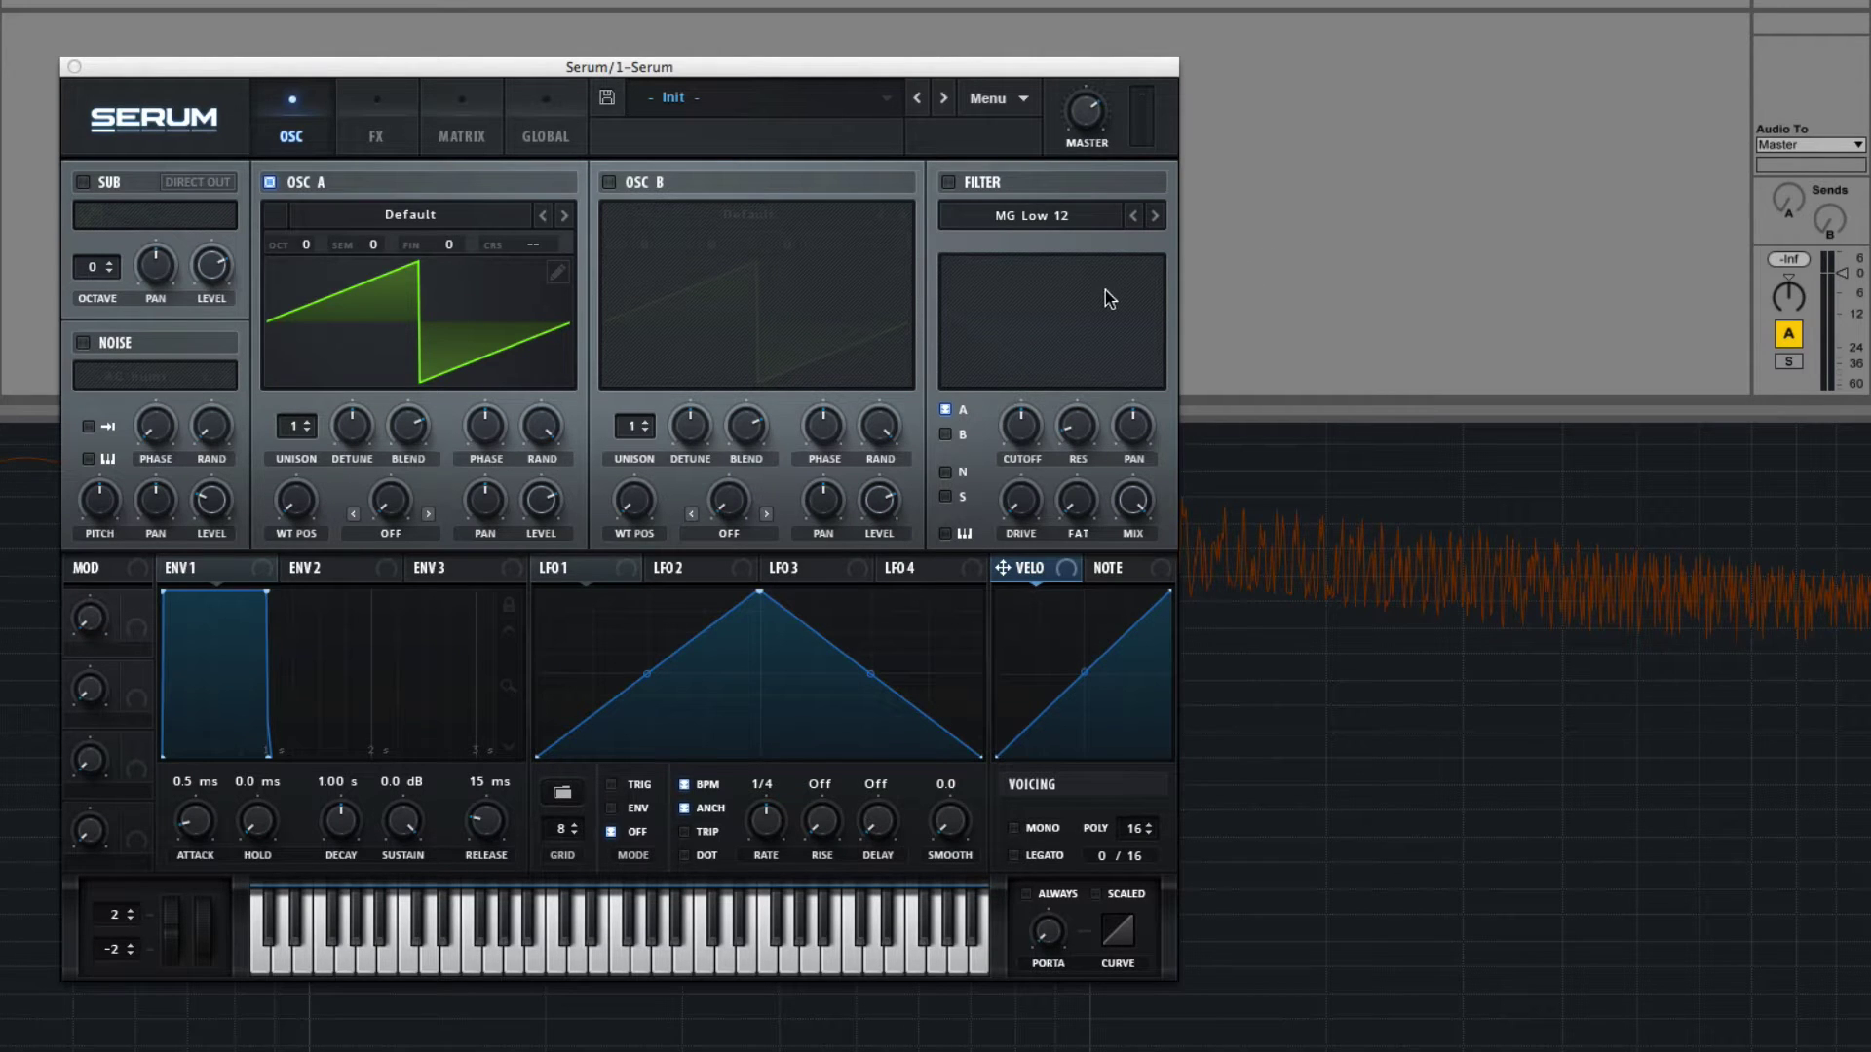
Load Serum's Init Preset from the Menu to reset the patch to a single-frame saw.
{"action": "mouse_move", "coordinate": [1096, 290]}
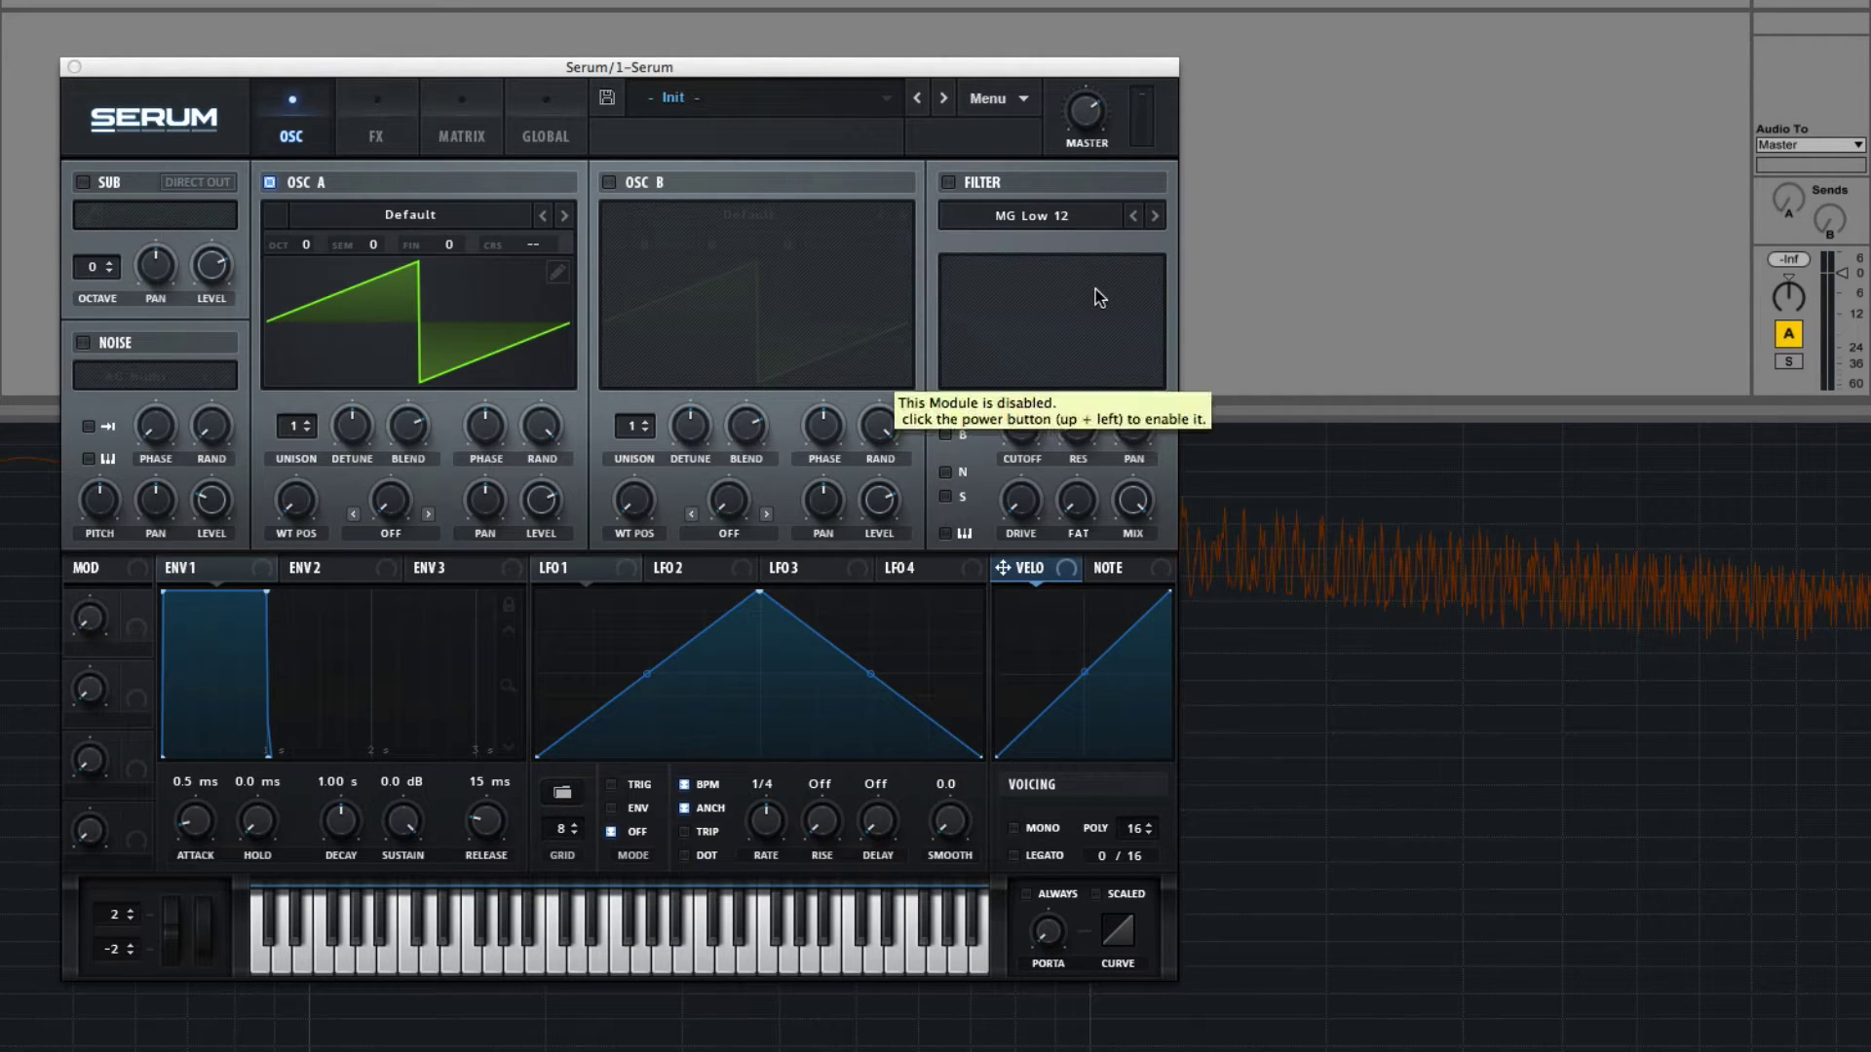
{"action": "left_click", "coordinate": [1014, 109]}
{"action": "left_click", "coordinate": [1034, 211]}
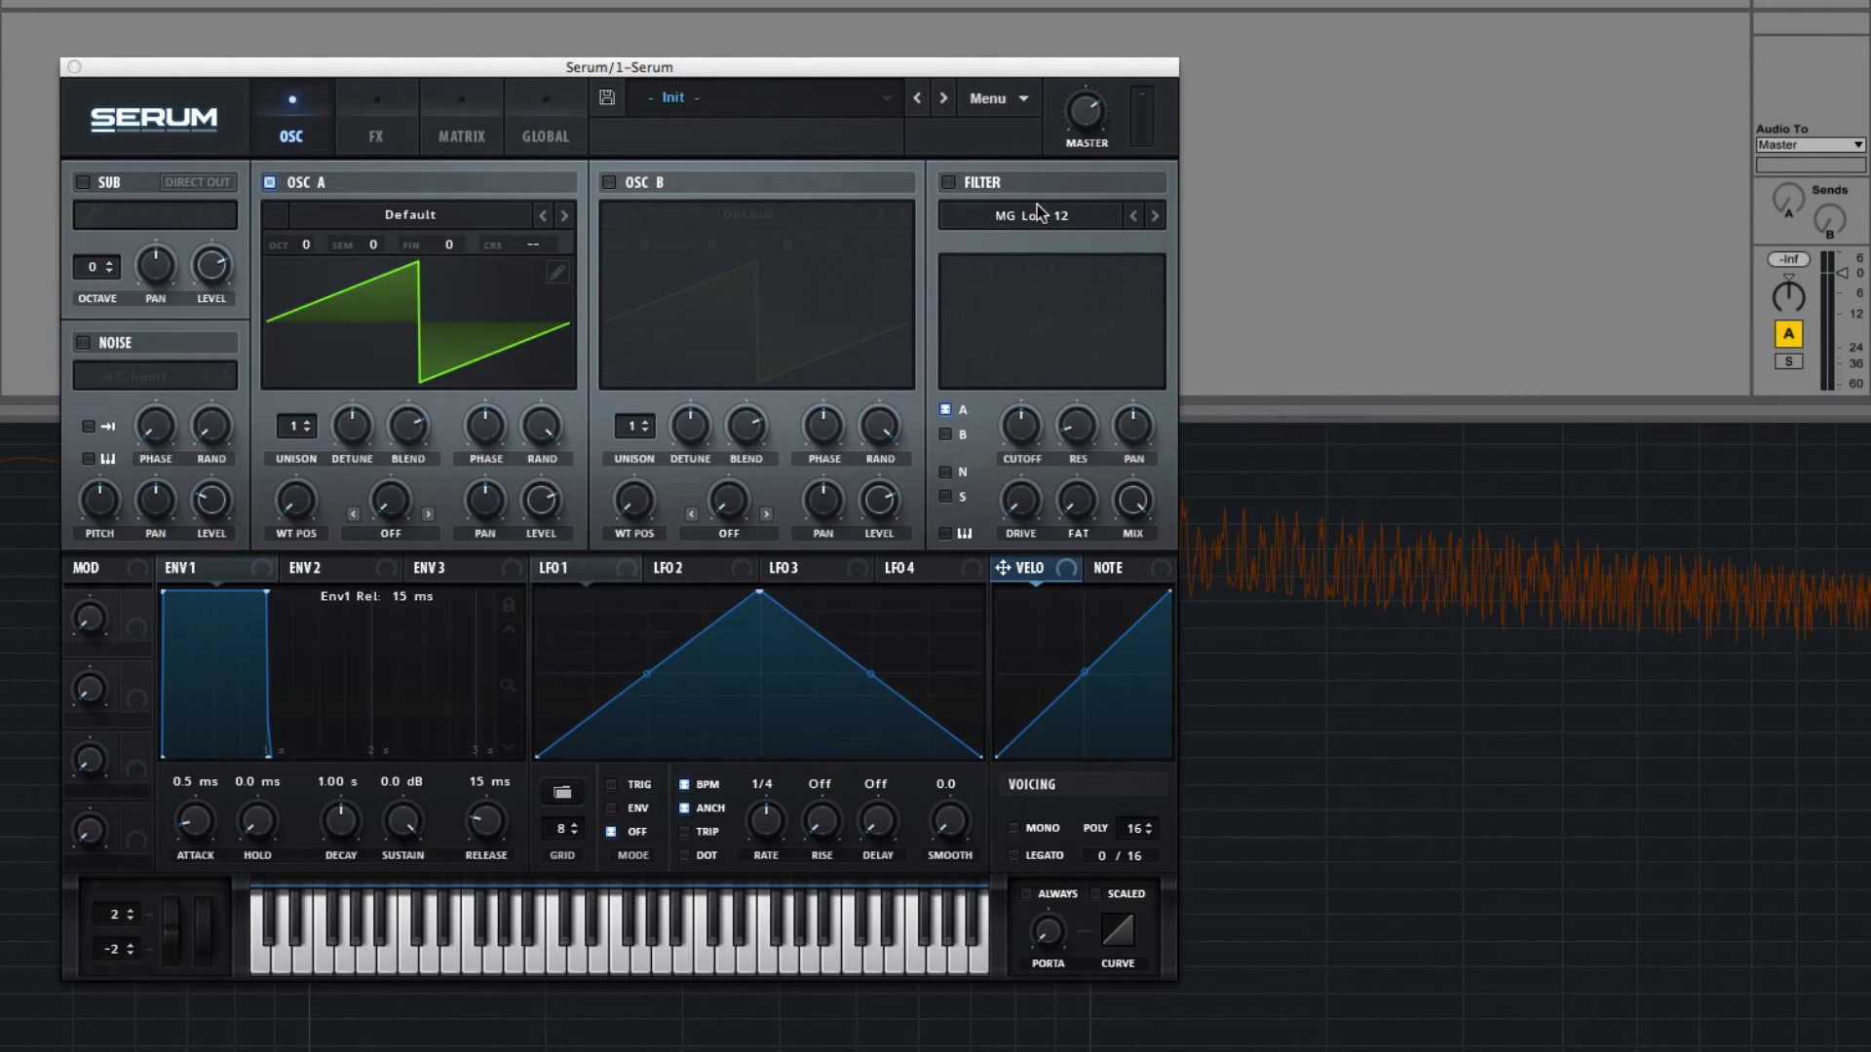
Add a second frame to Oscillator A's wavetable and make it a sine via Singles > sin.
{"action": "left_click", "coordinate": [557, 274]}
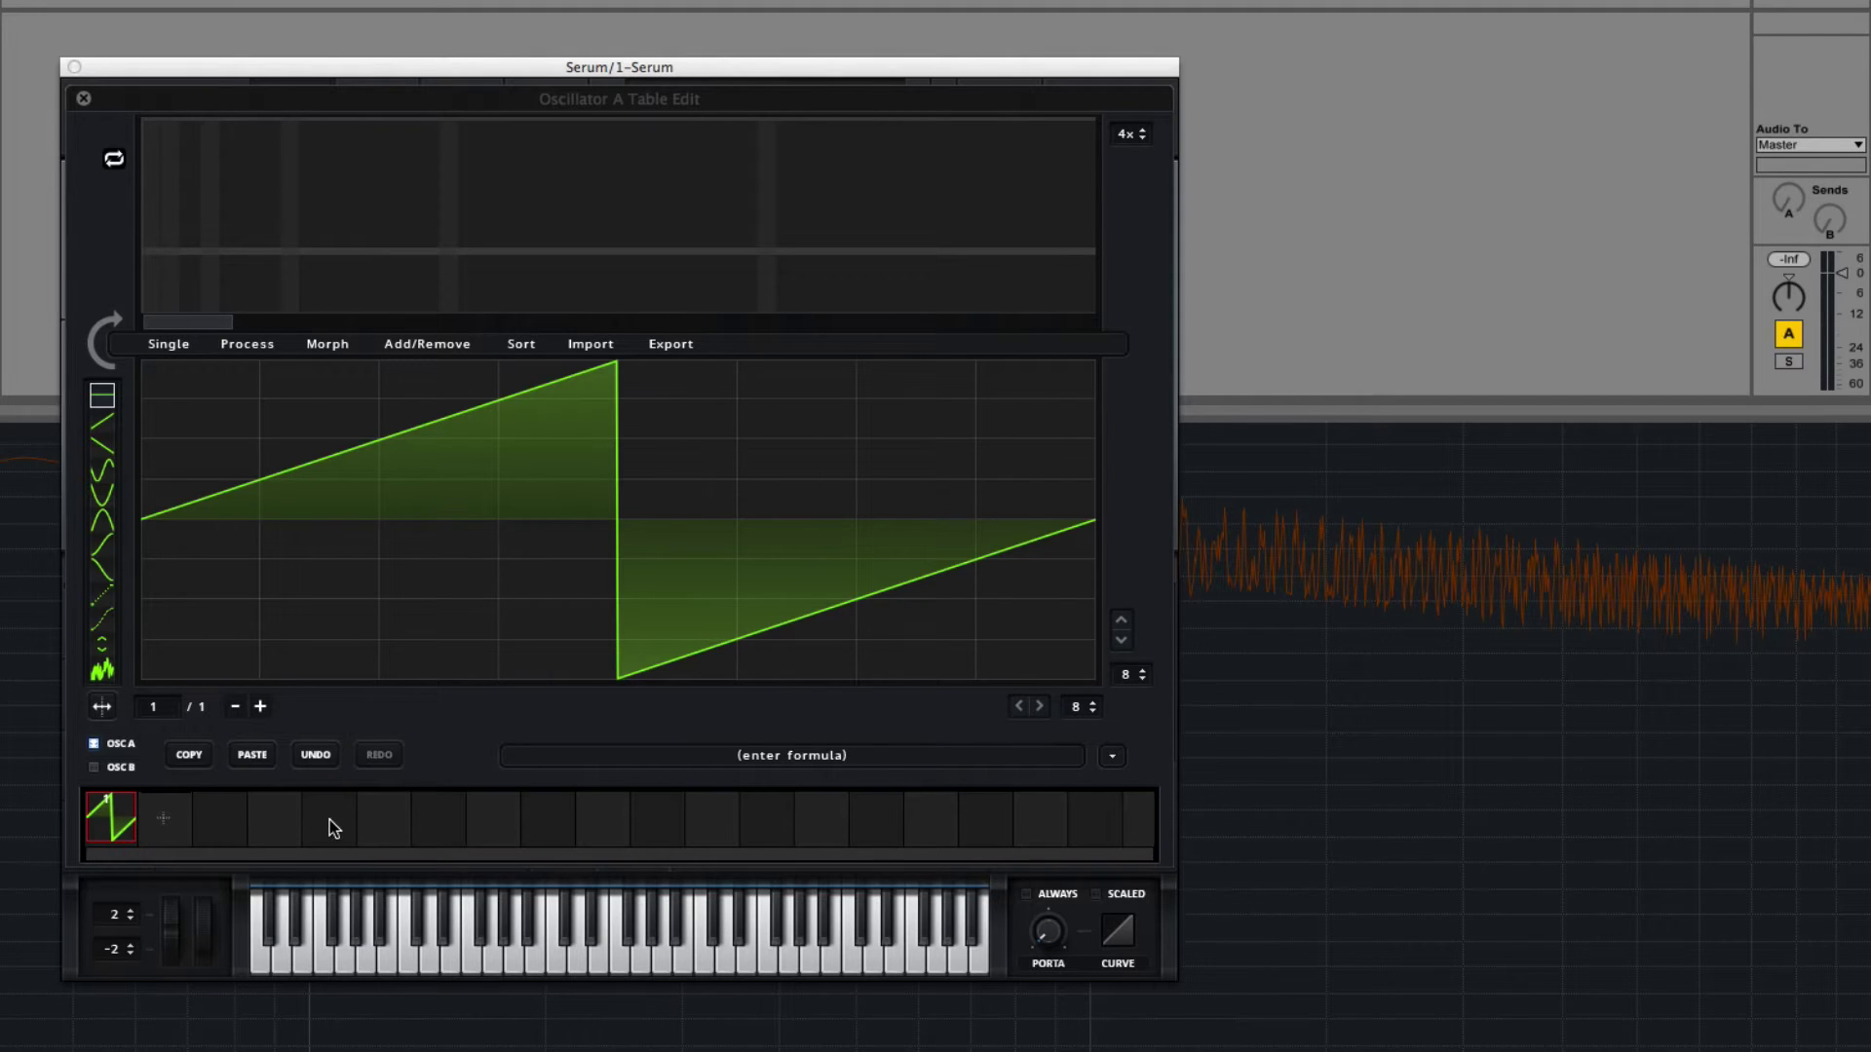
{"action": "left_click", "coordinate": [173, 818]}
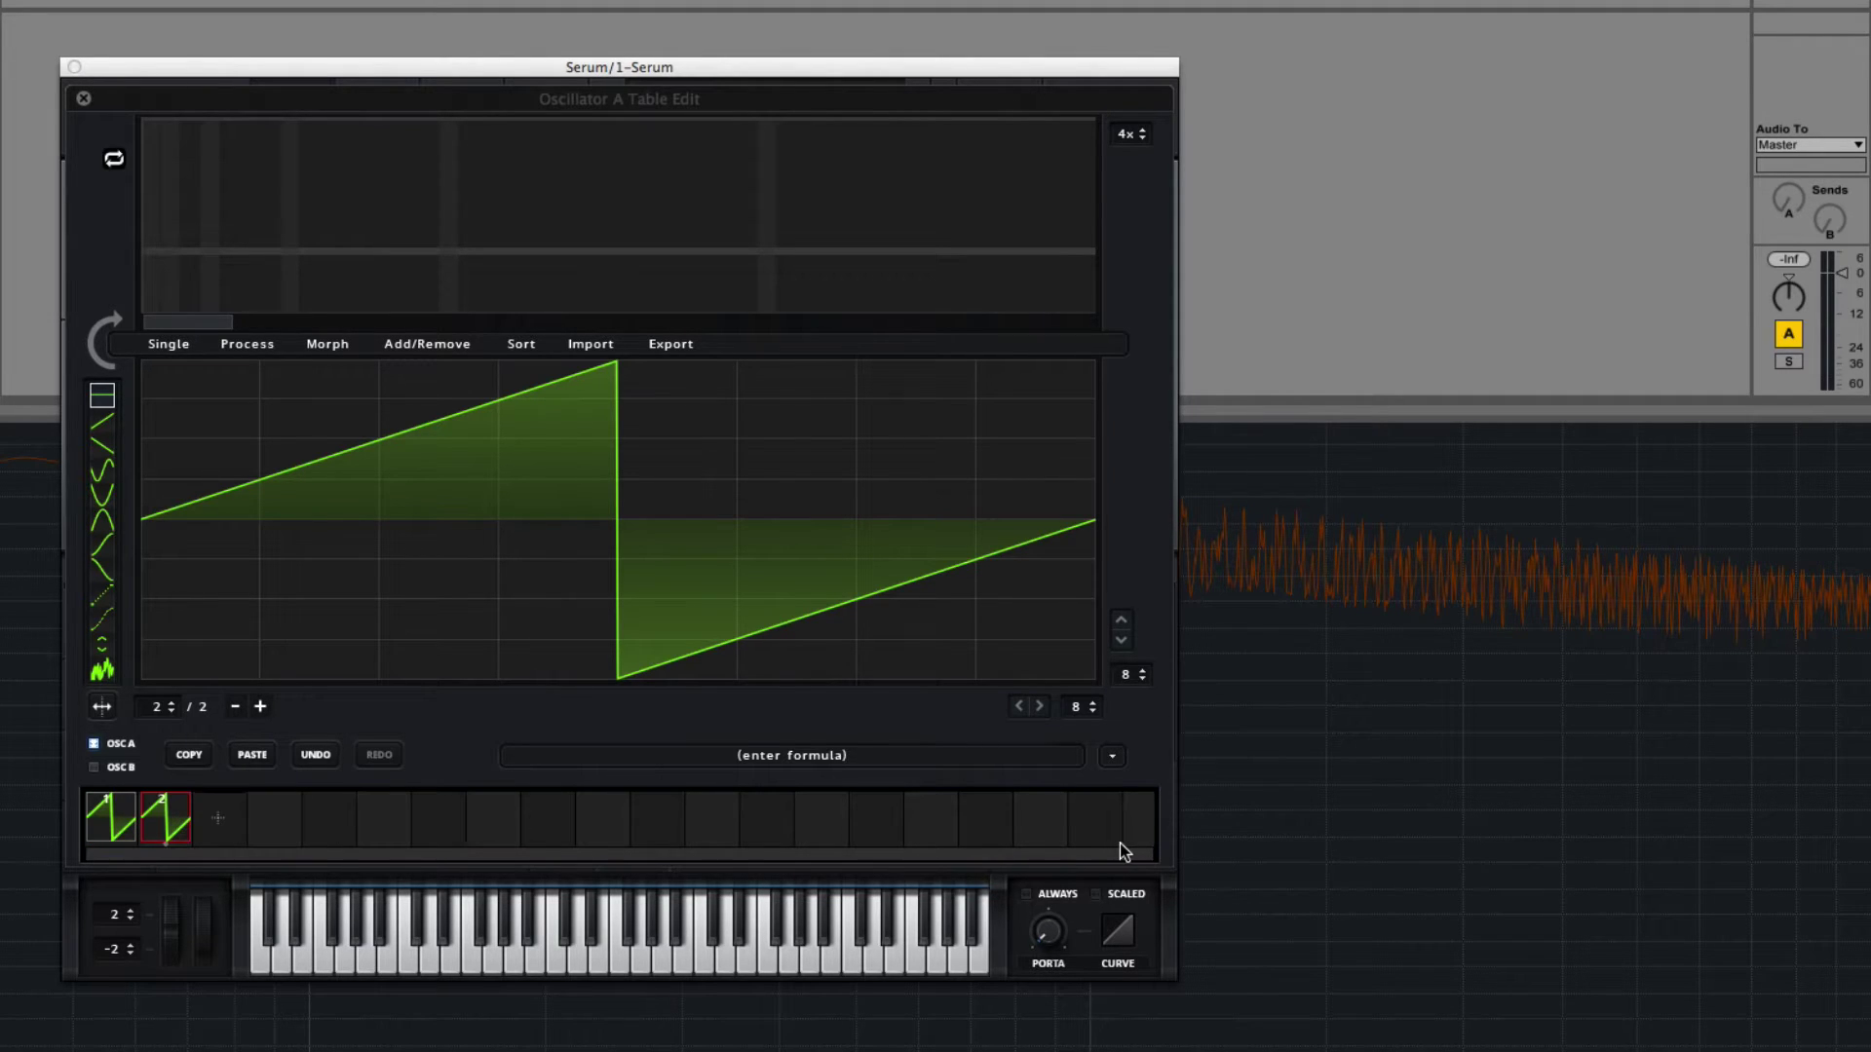
{"action": "left_click", "coordinate": [1111, 758]}
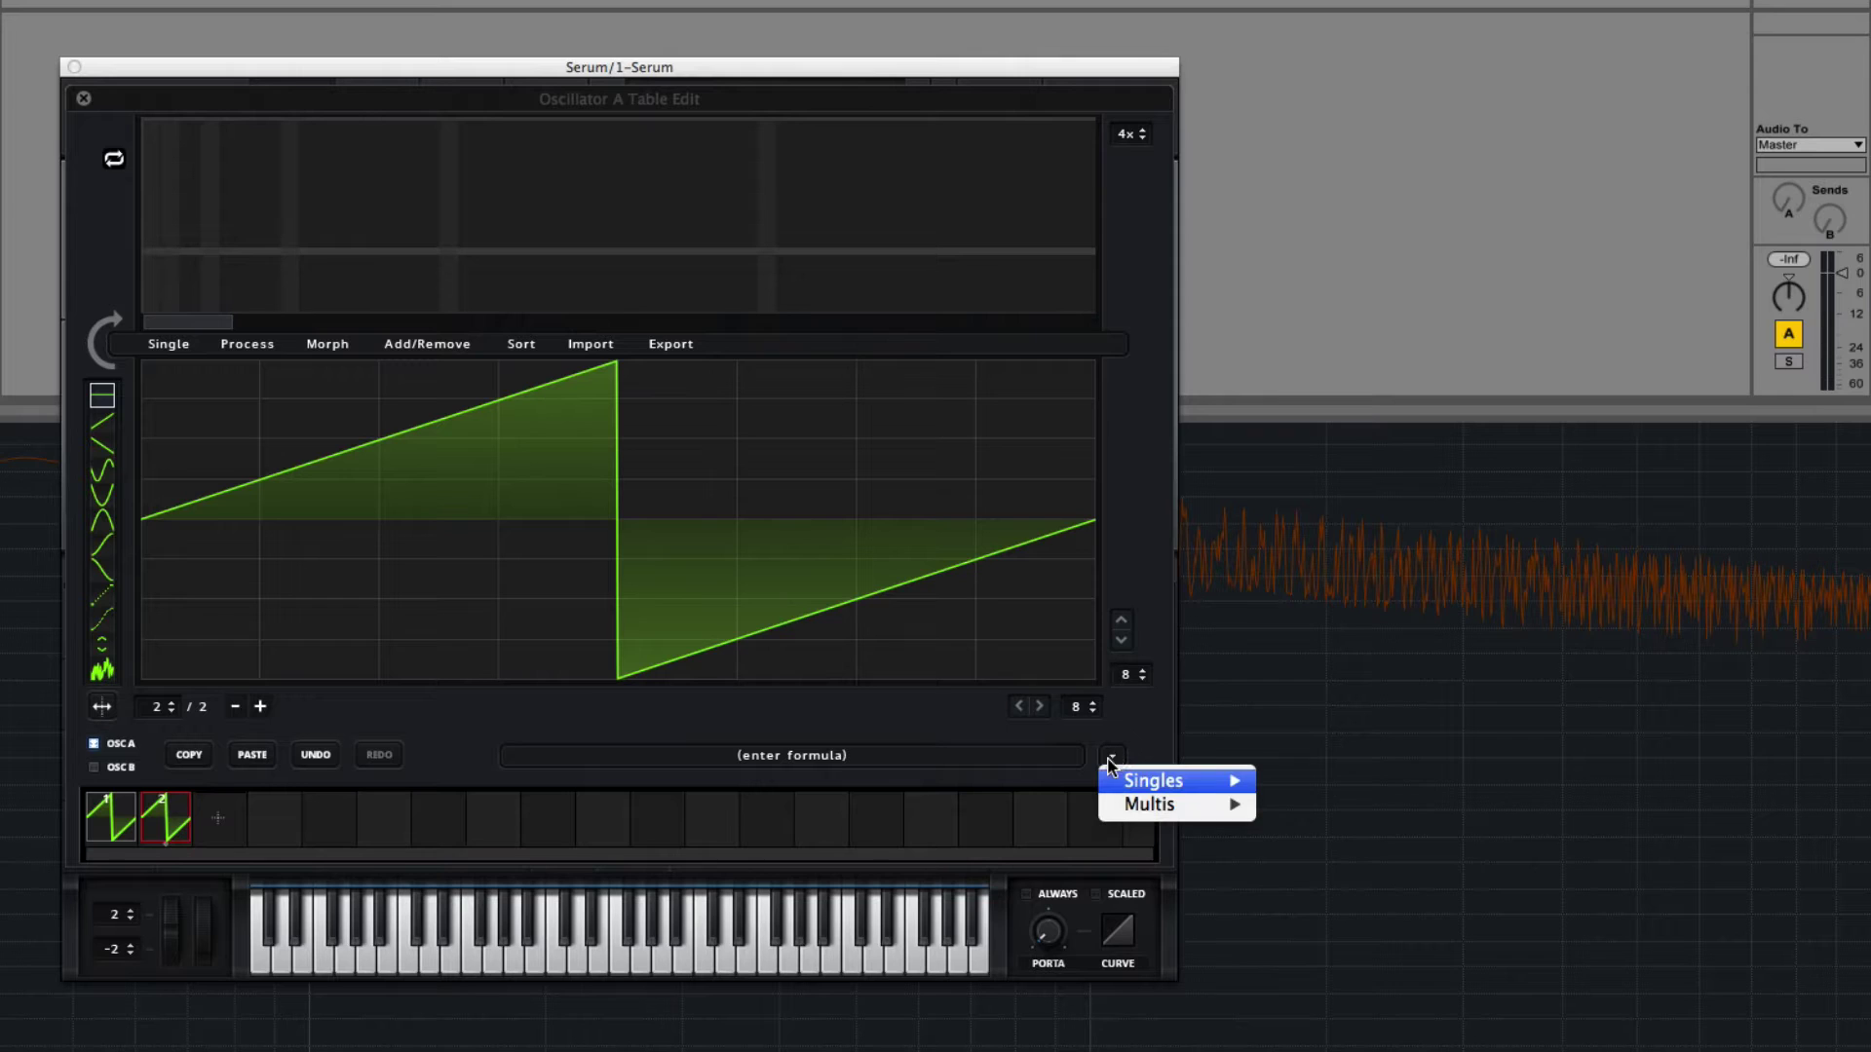
{"action": "mouse_move", "coordinate": [1187, 781]}
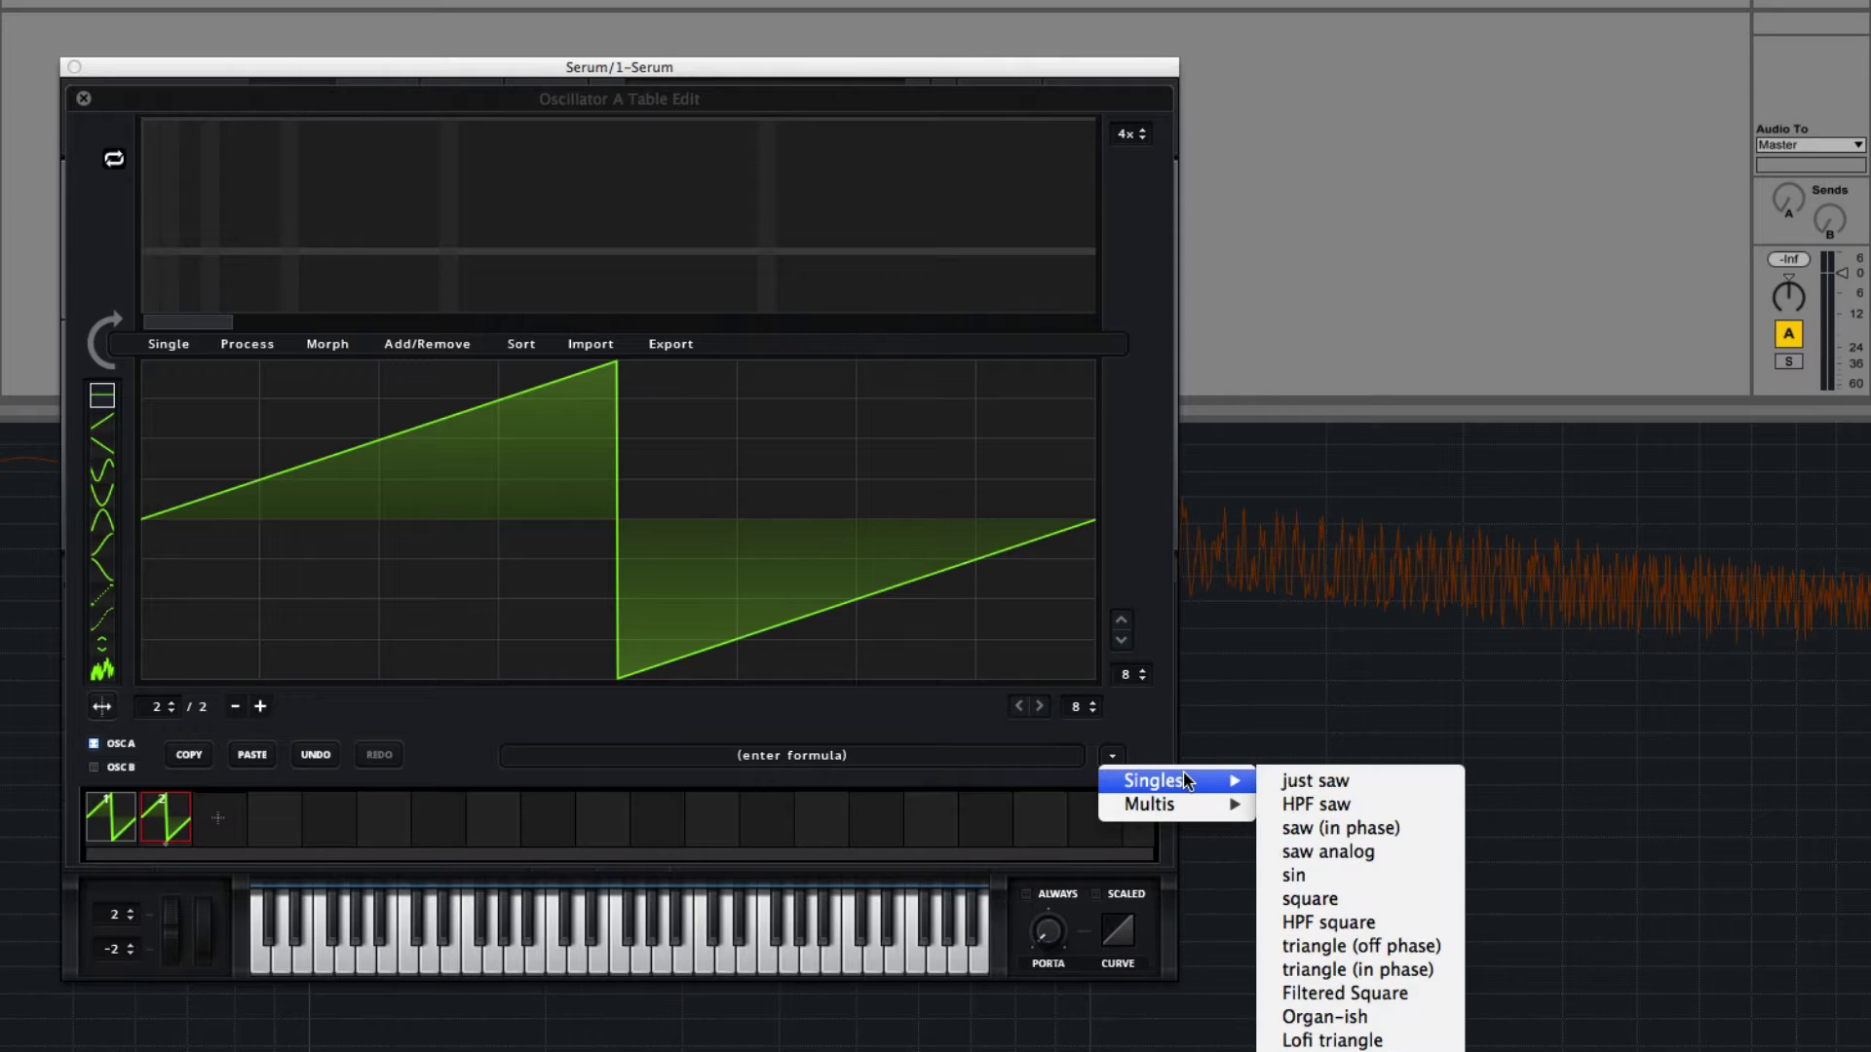
{"action": "left_click", "coordinate": [1336, 878]}
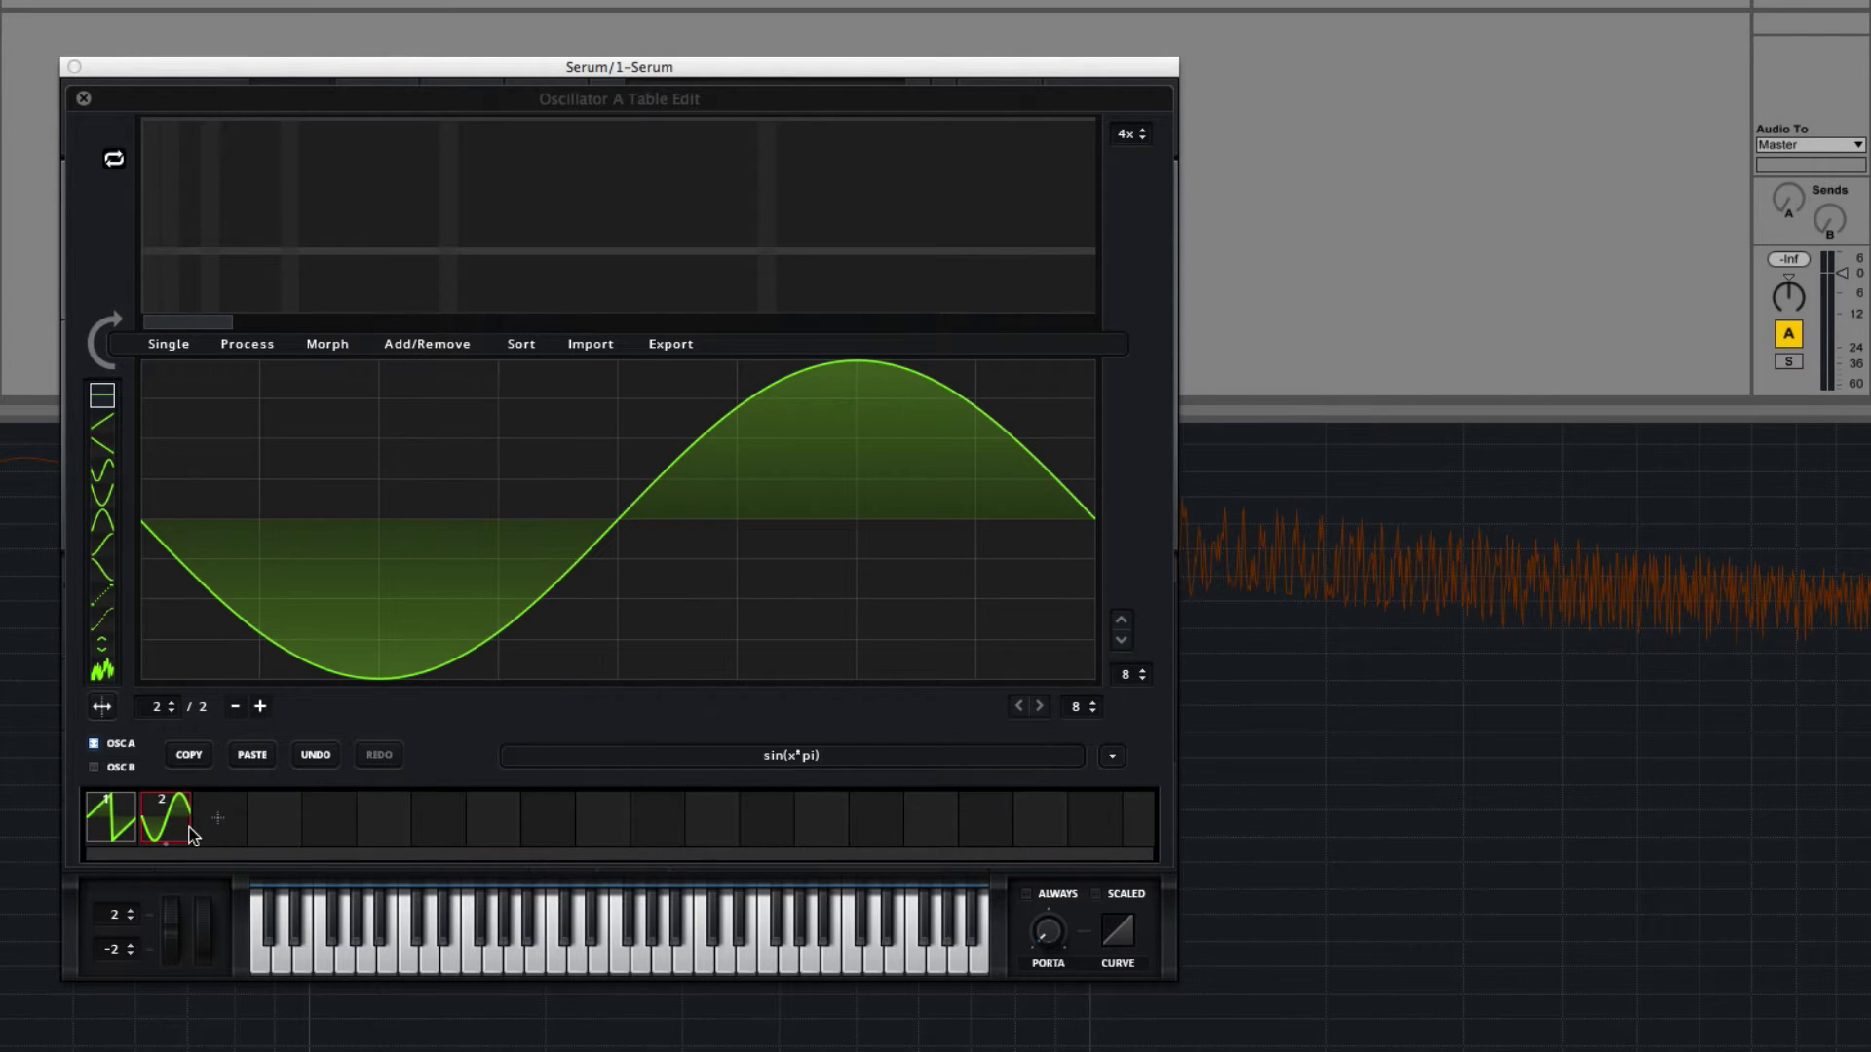
Sweep Oscillator A's WT POS between the saw and sine frames, then reopen the wavetable editor.
{"action": "left_click", "coordinate": [84, 99]}
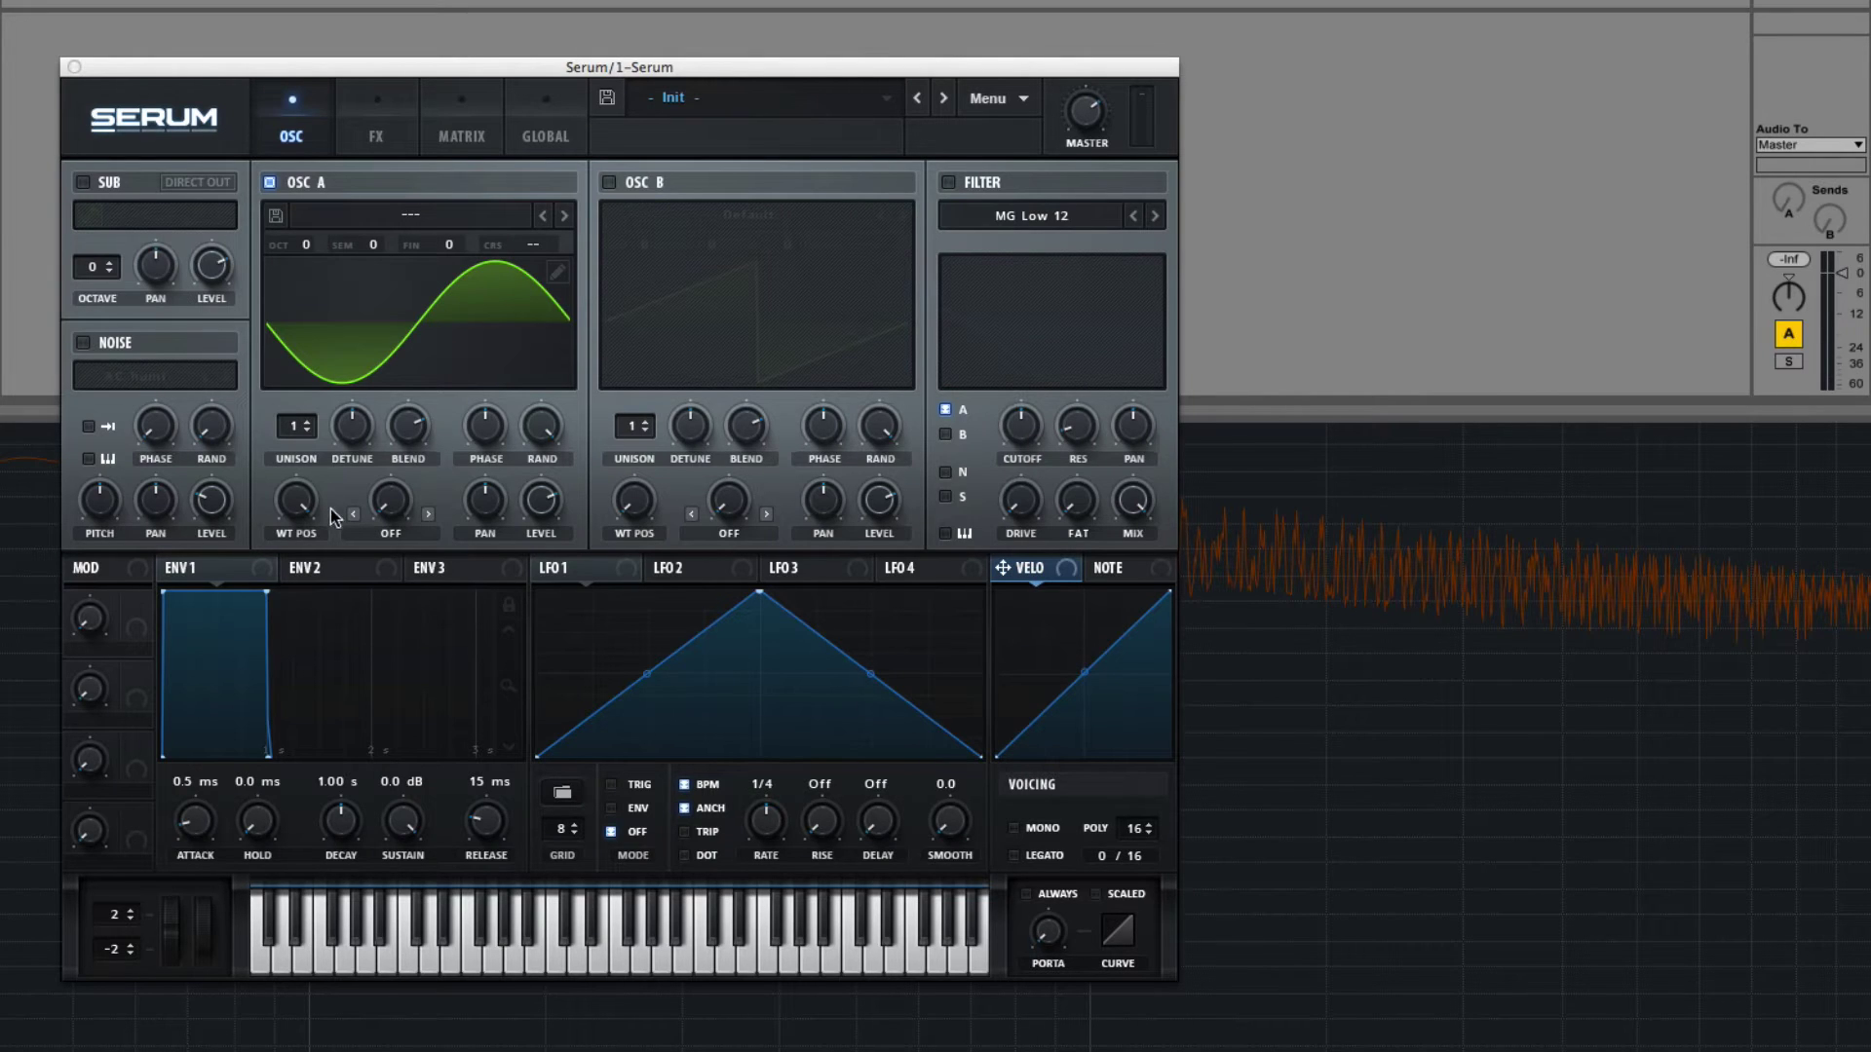
{"action": "mouse_move", "coordinate": [302, 508]}
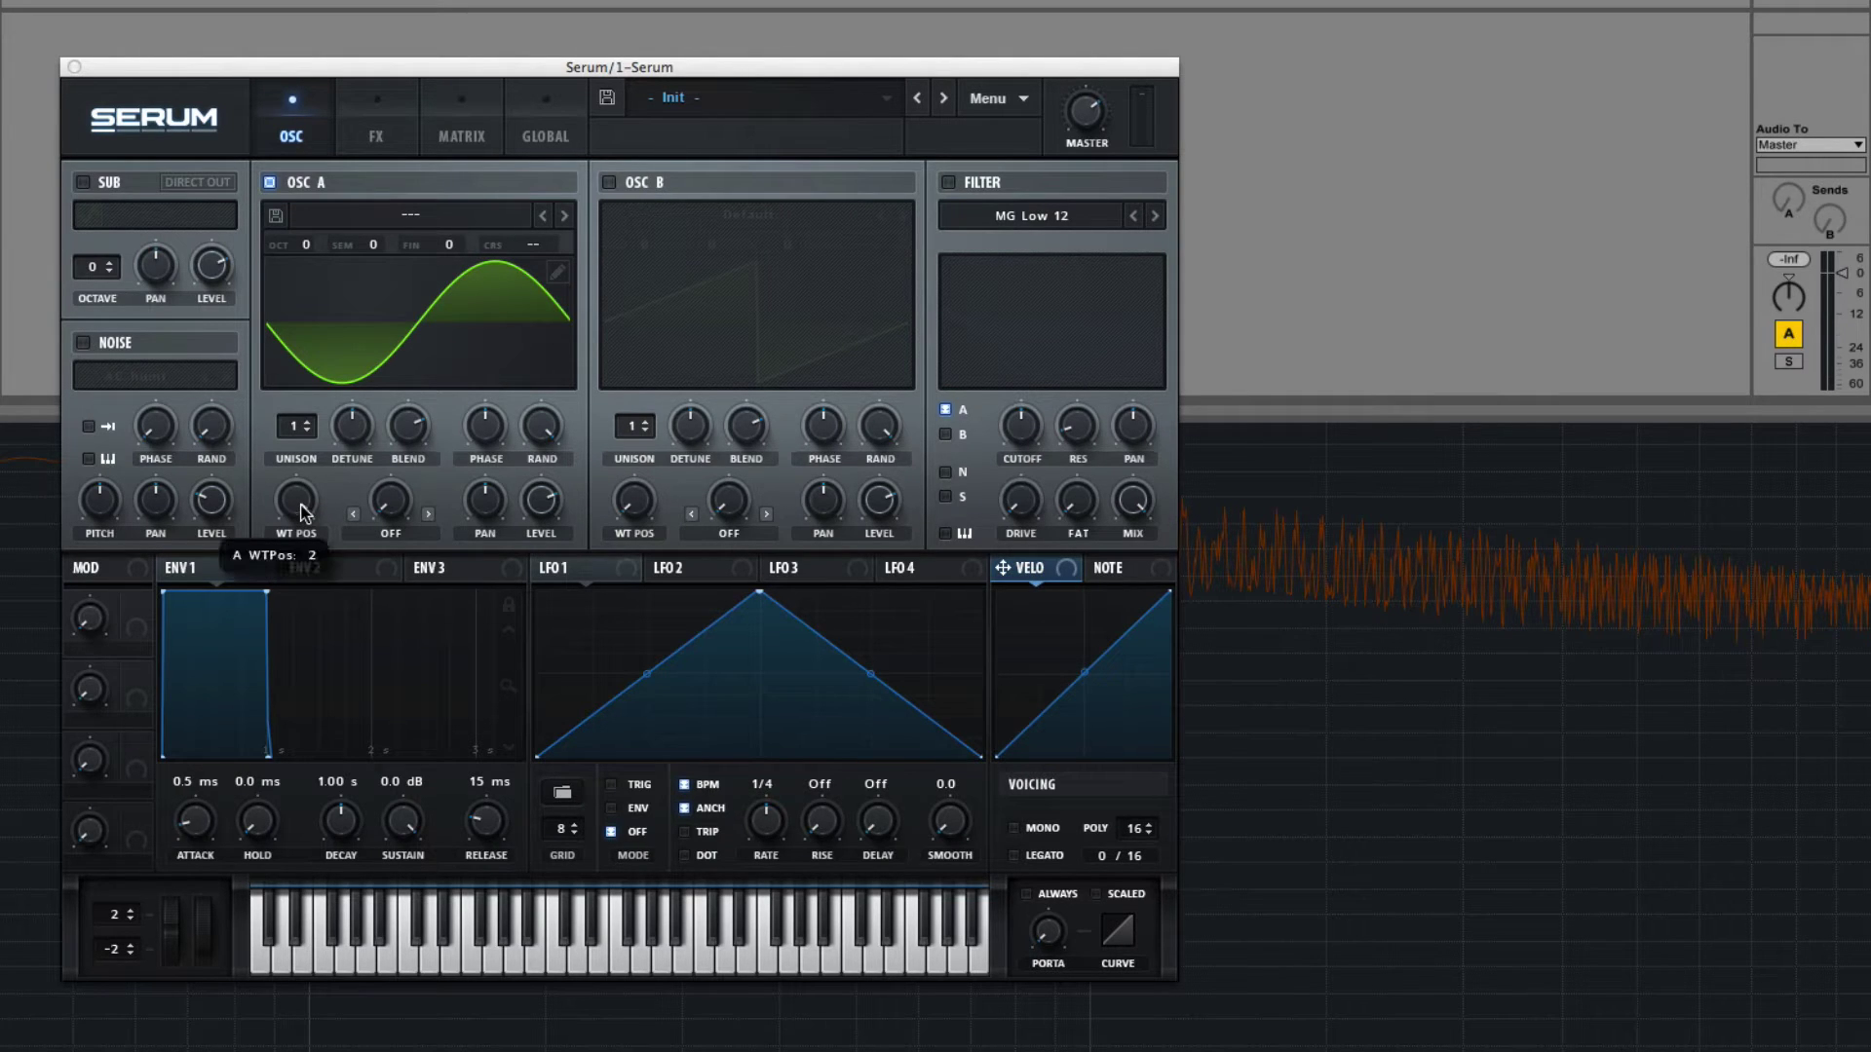
{"action": "left_click_drag", "start_coordinate": [302, 509], "coordinate": [374, 108]}
{"action": "left_click", "coordinate": [559, 269]}
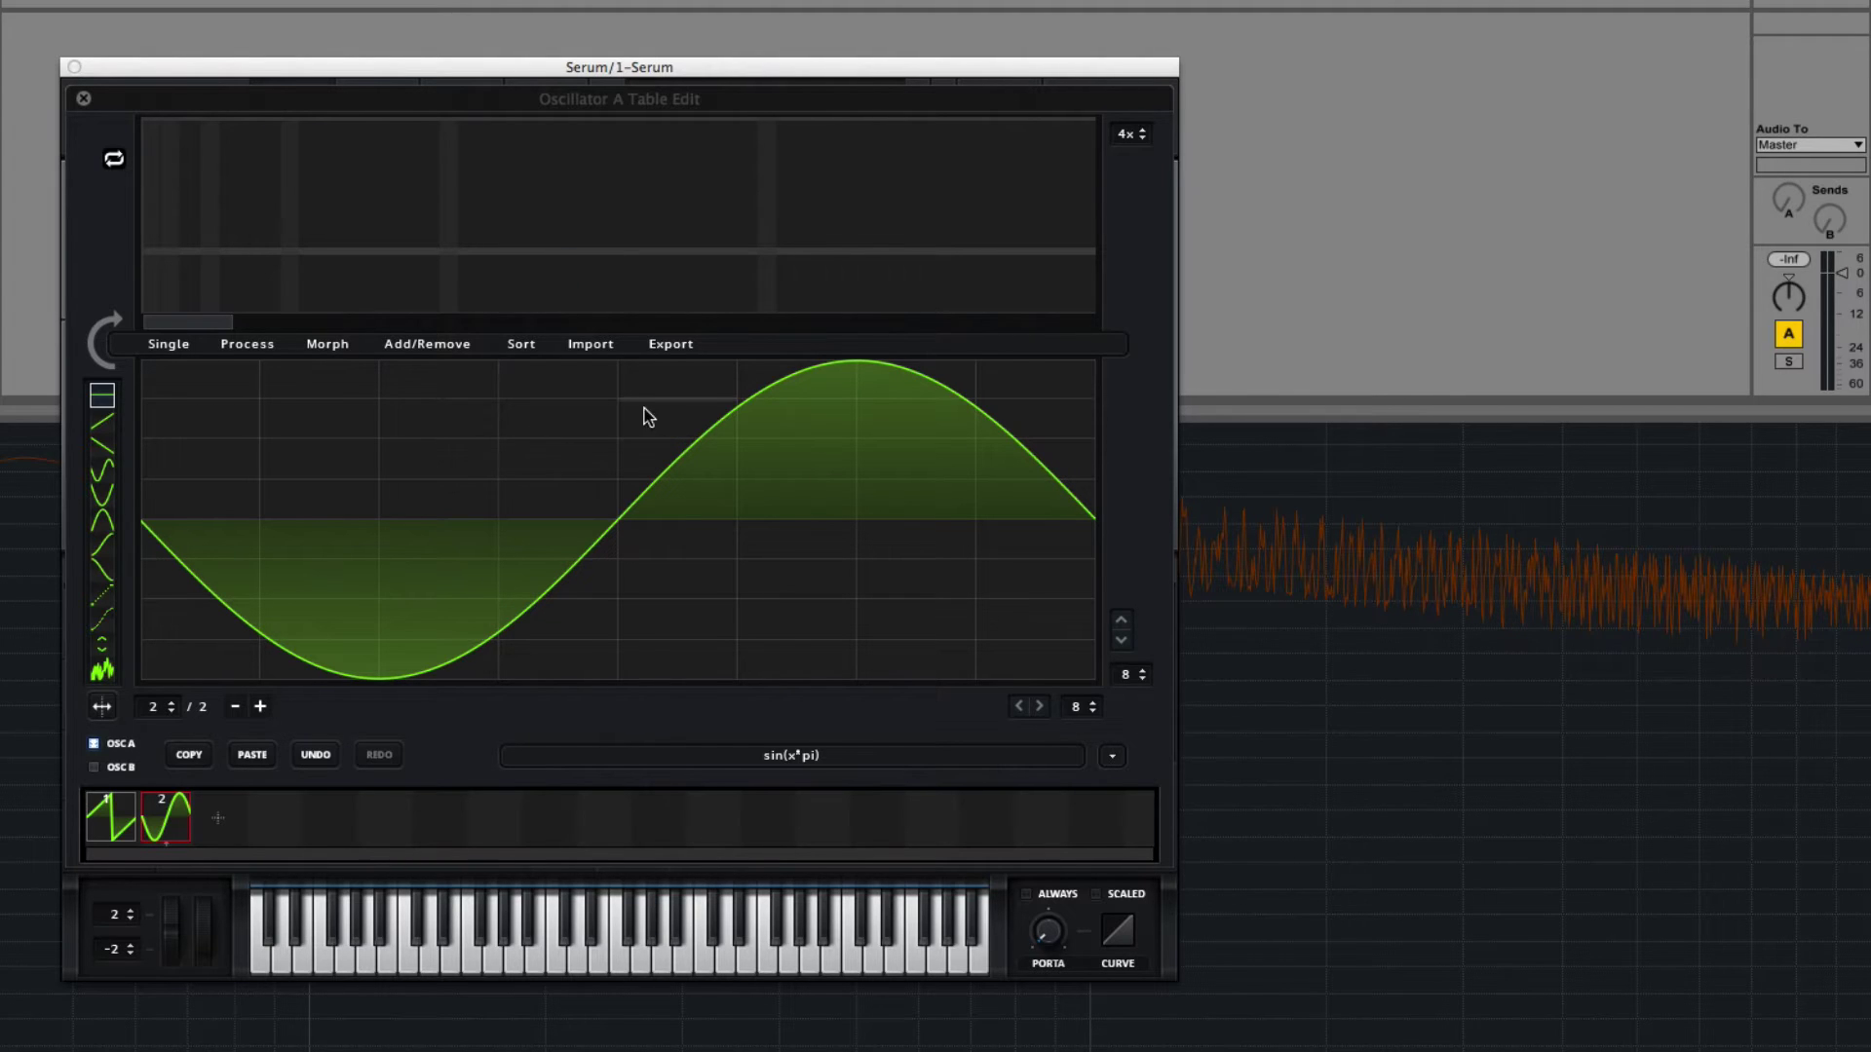
Apply Morph - Crossfade to build 256 frames, then sweep WT POS down toward the saw.
{"action": "left_click", "coordinate": [328, 346]}
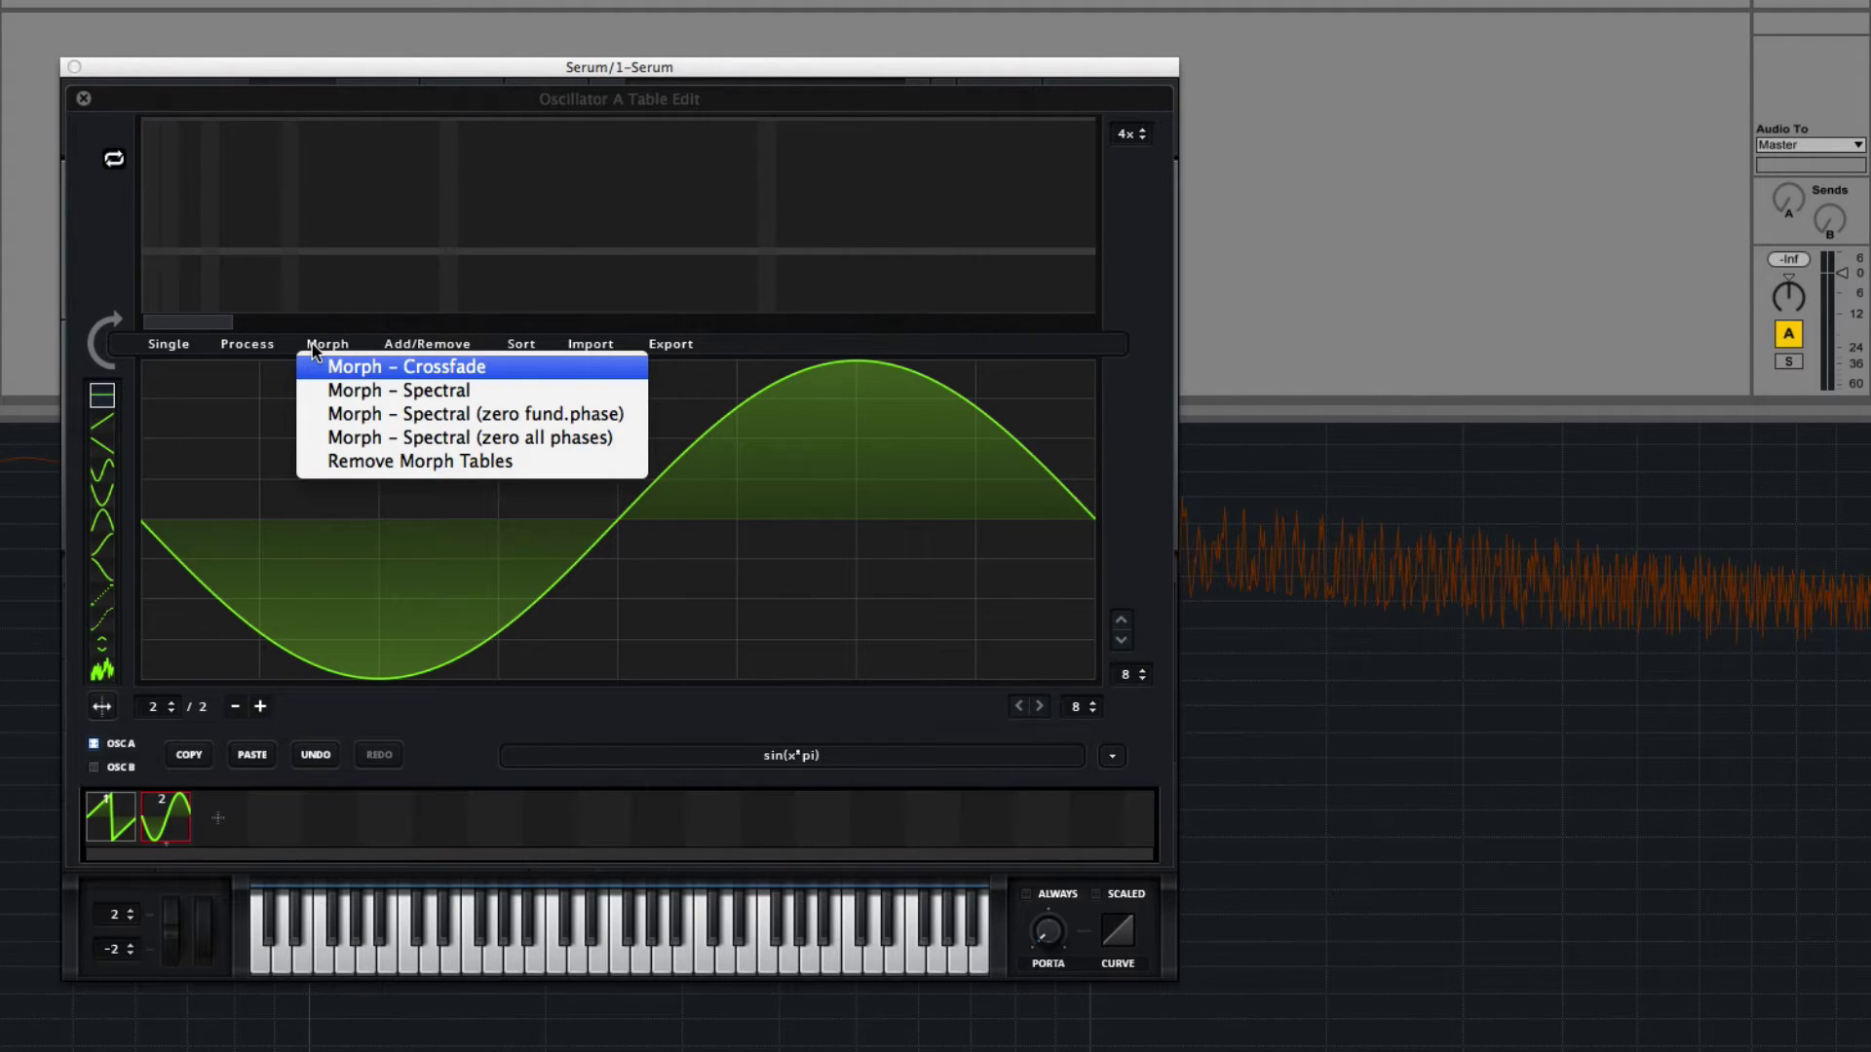
{"action": "left_click", "coordinate": [394, 371]}
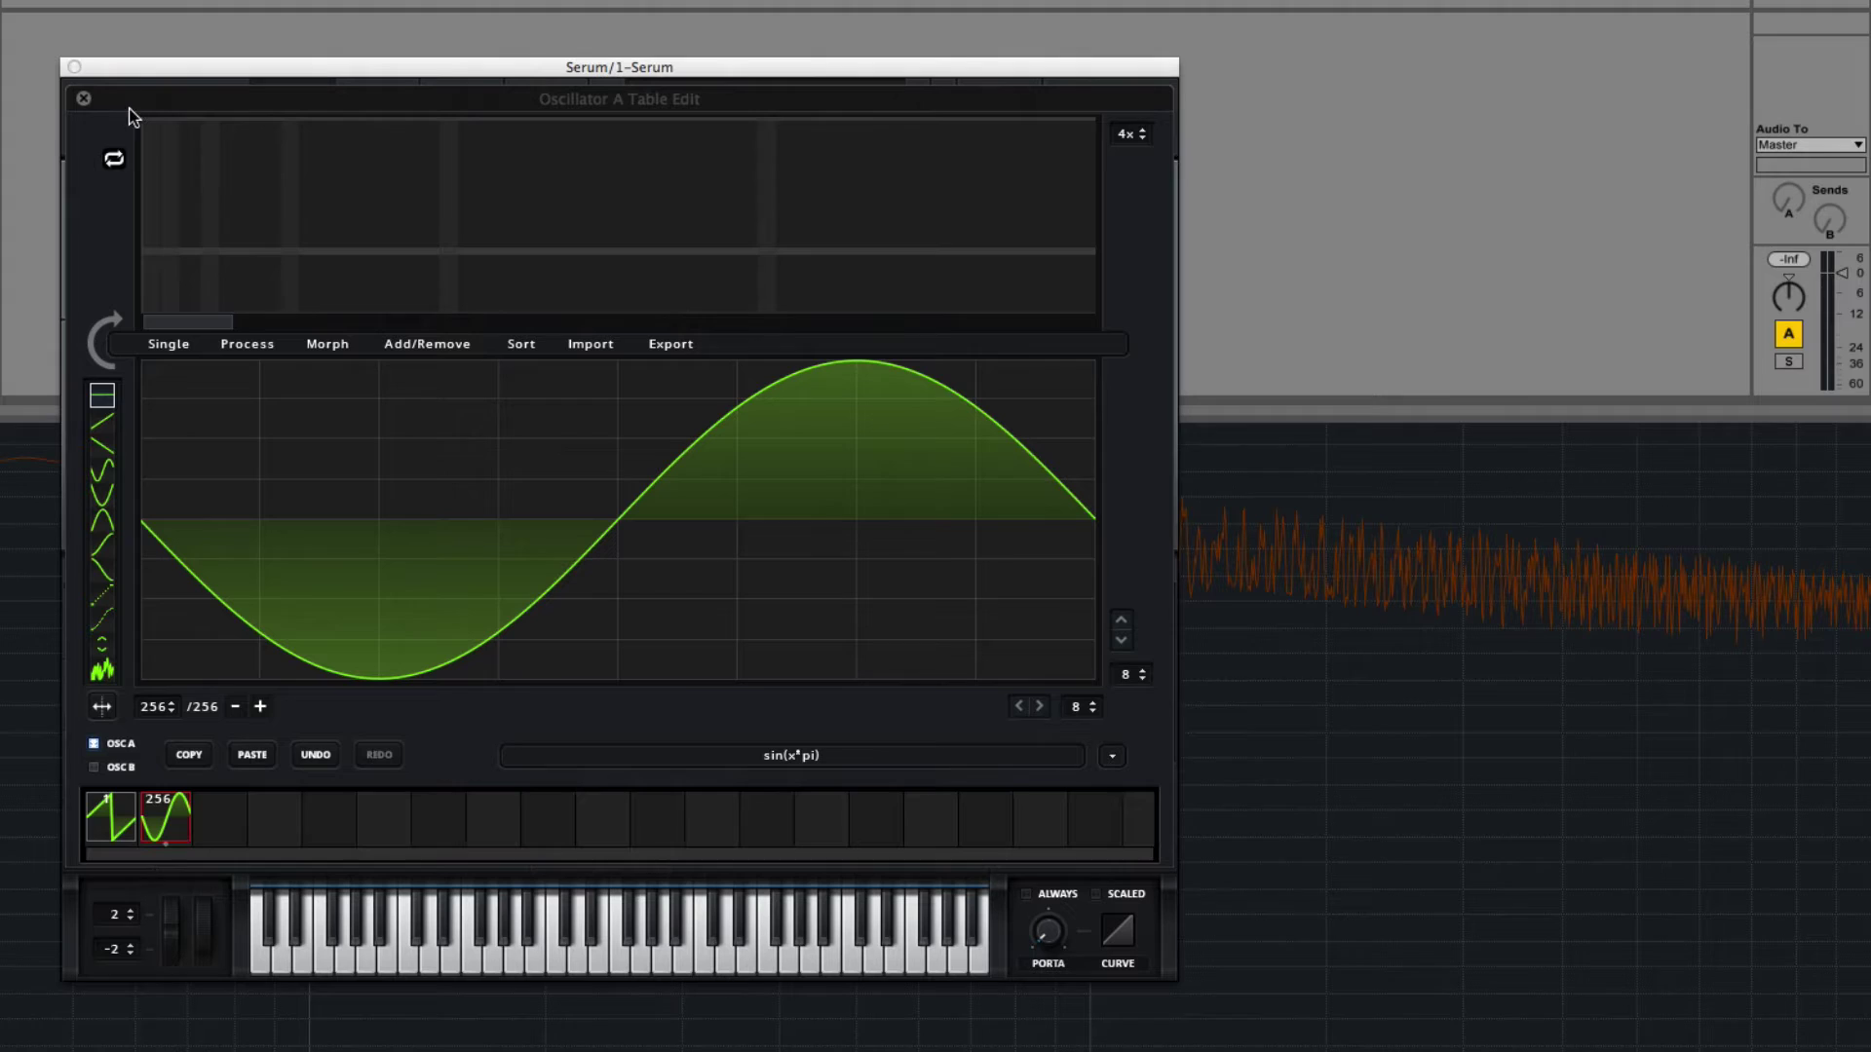
{"action": "left_click", "coordinate": [84, 99]}
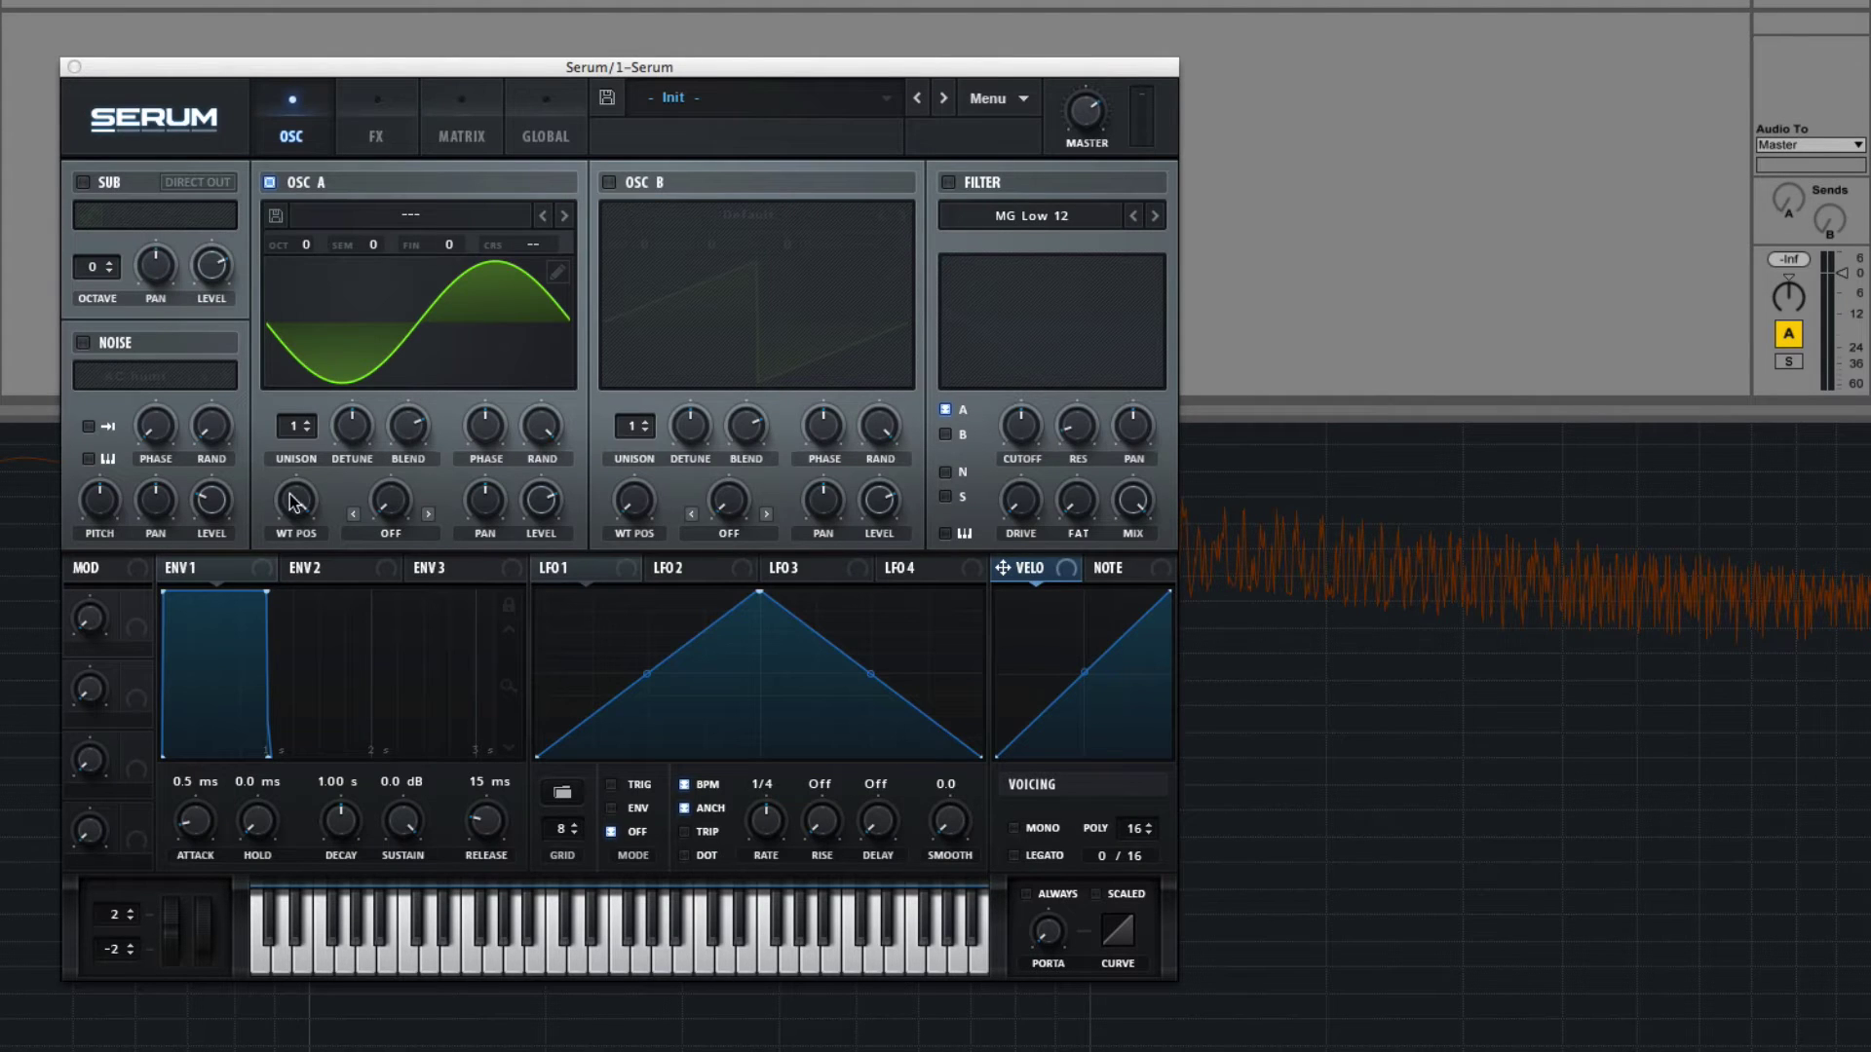
{"action": "left_click_drag", "start_coordinate": [295, 500], "coordinate": [361, 284]}
Reopen Oscillator A's wavetable editor.
{"action": "left_click", "coordinate": [557, 273]}
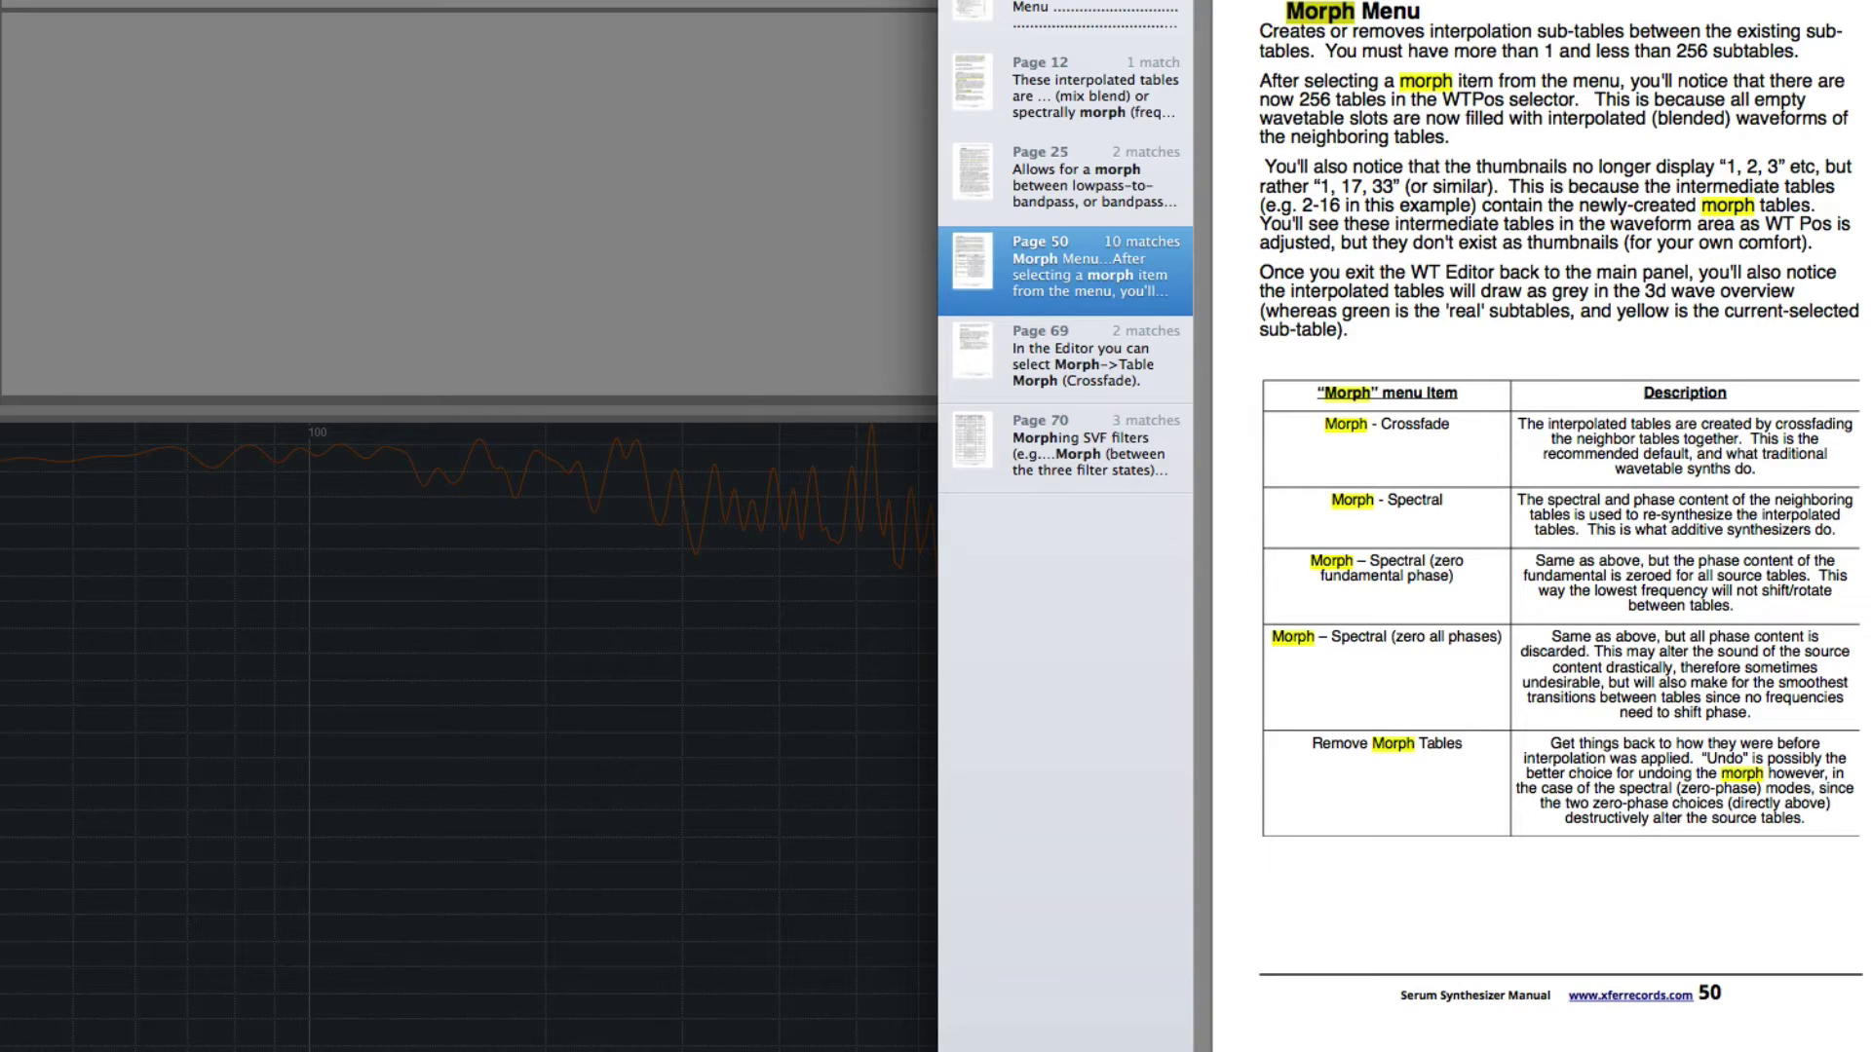
Re-morph the 256-frame wavetable with Morph - Spectral, then switch to the PDF manual.
{"action": "left_click", "coordinate": [399, 310]}
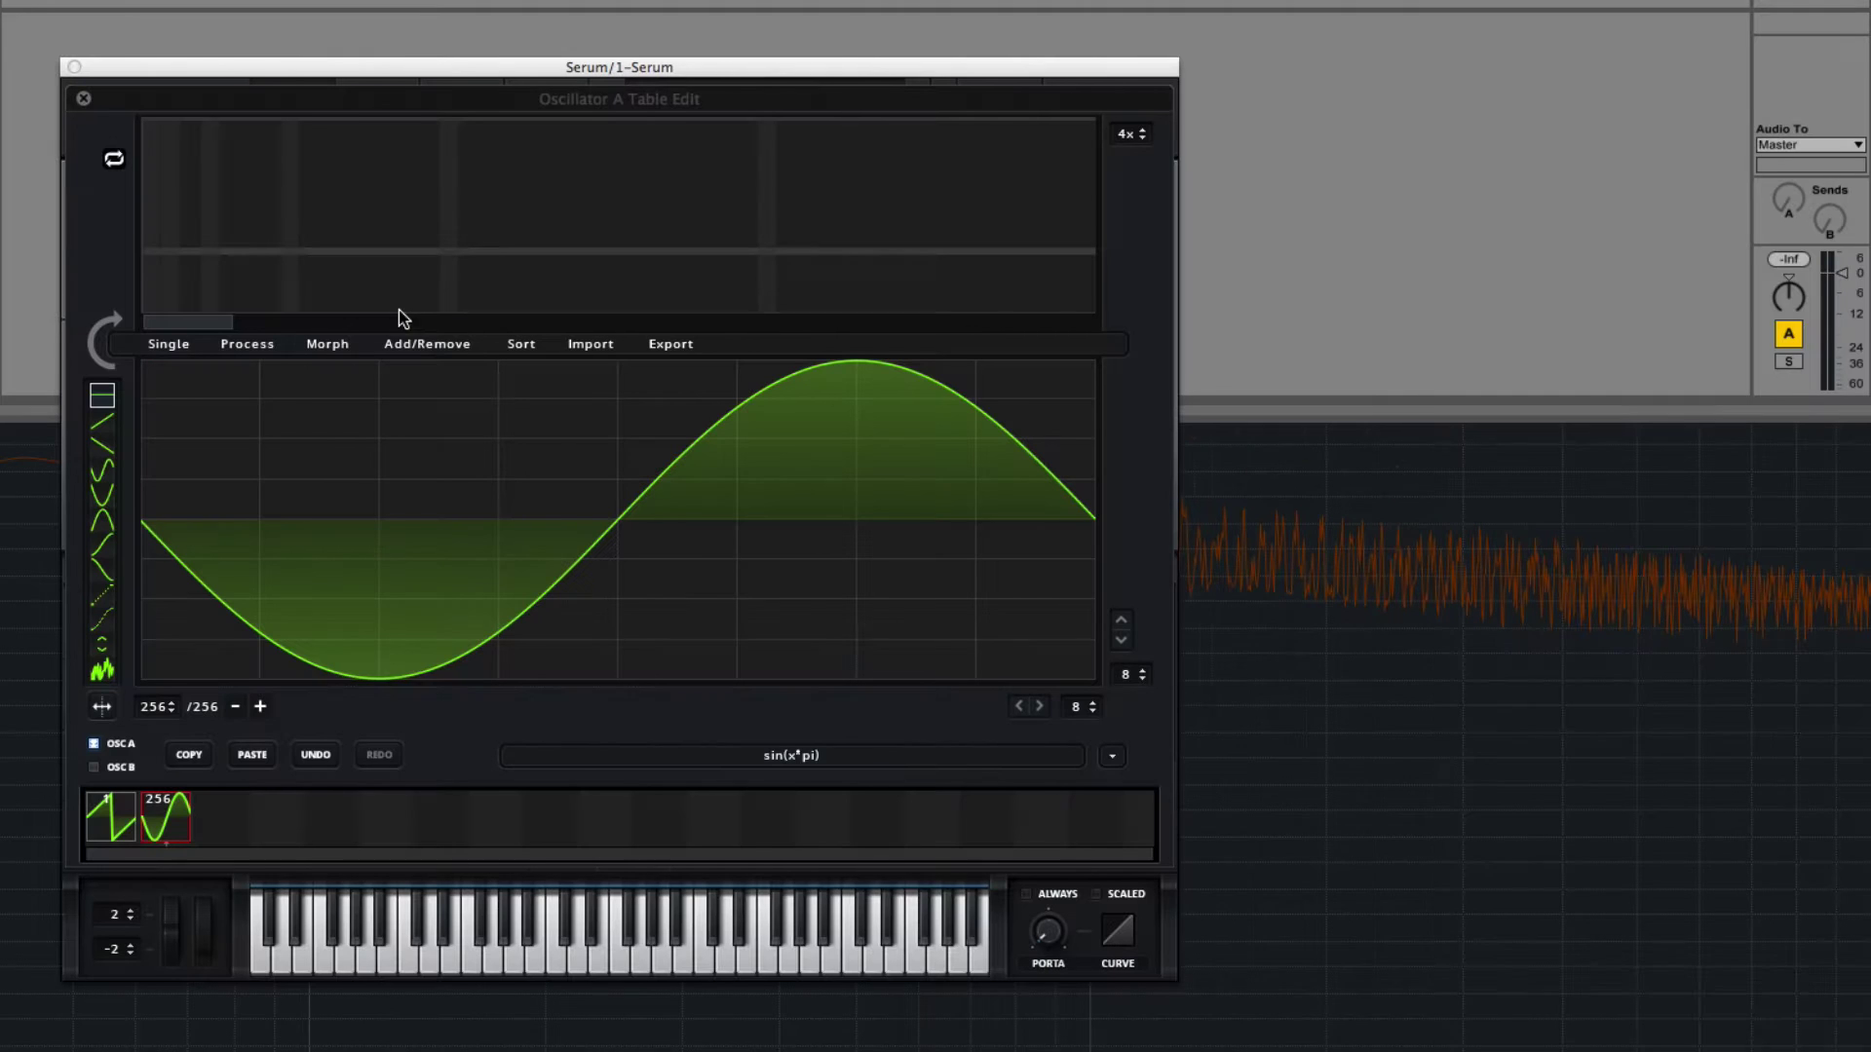
{"action": "left_click", "coordinate": [310, 346]}
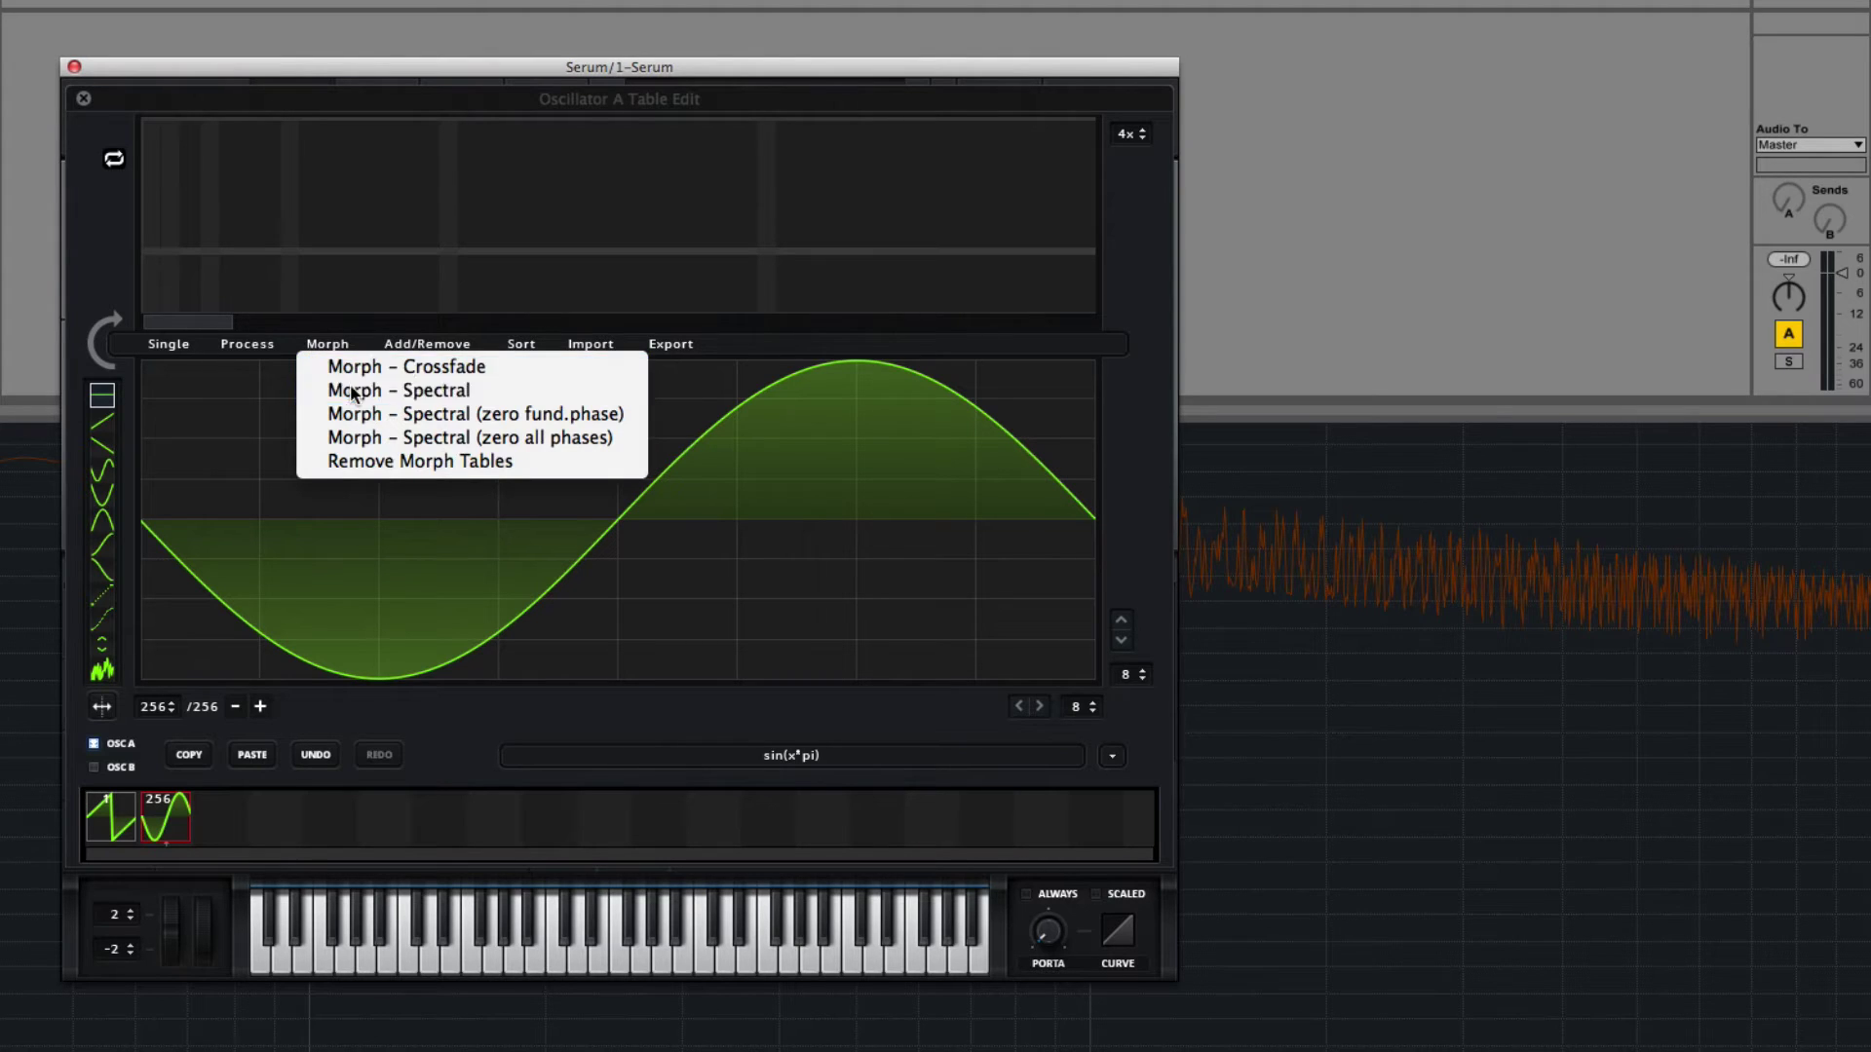
{"action": "left_click", "coordinate": [353, 392]}
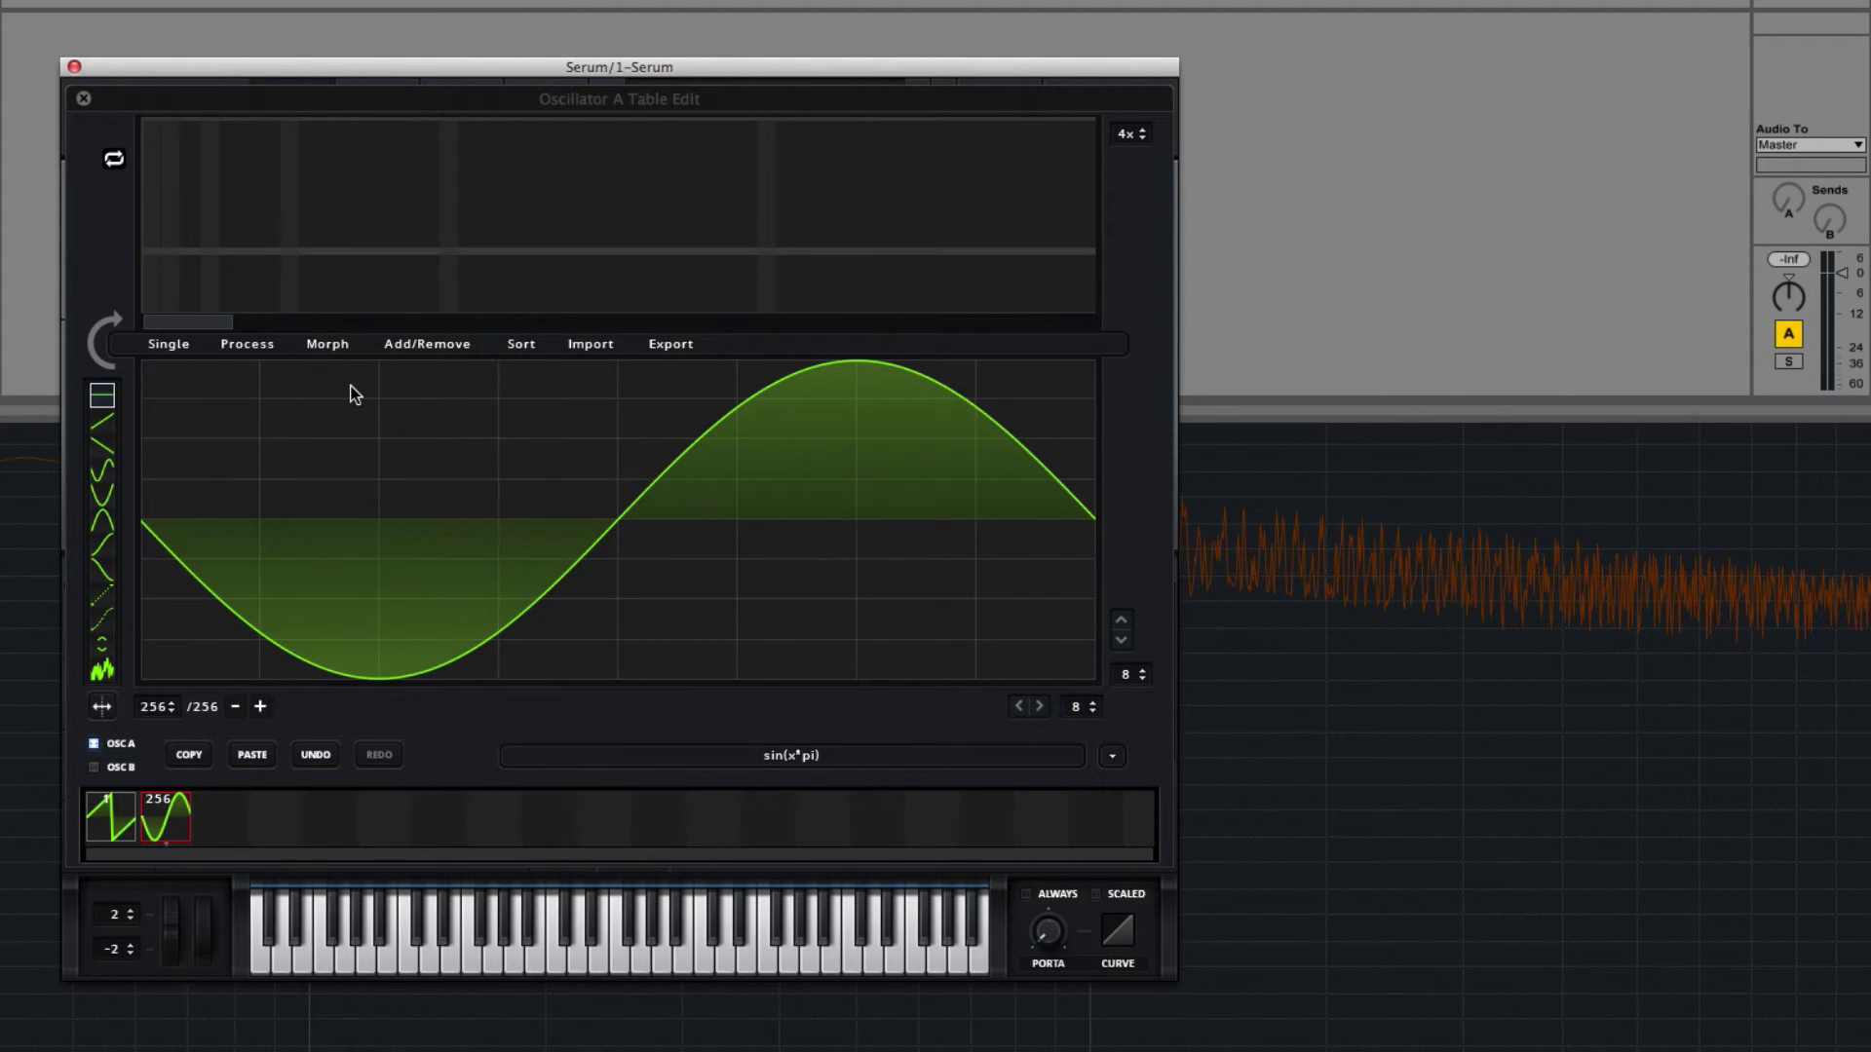
{"action": "key", "text": "super+Tab"}
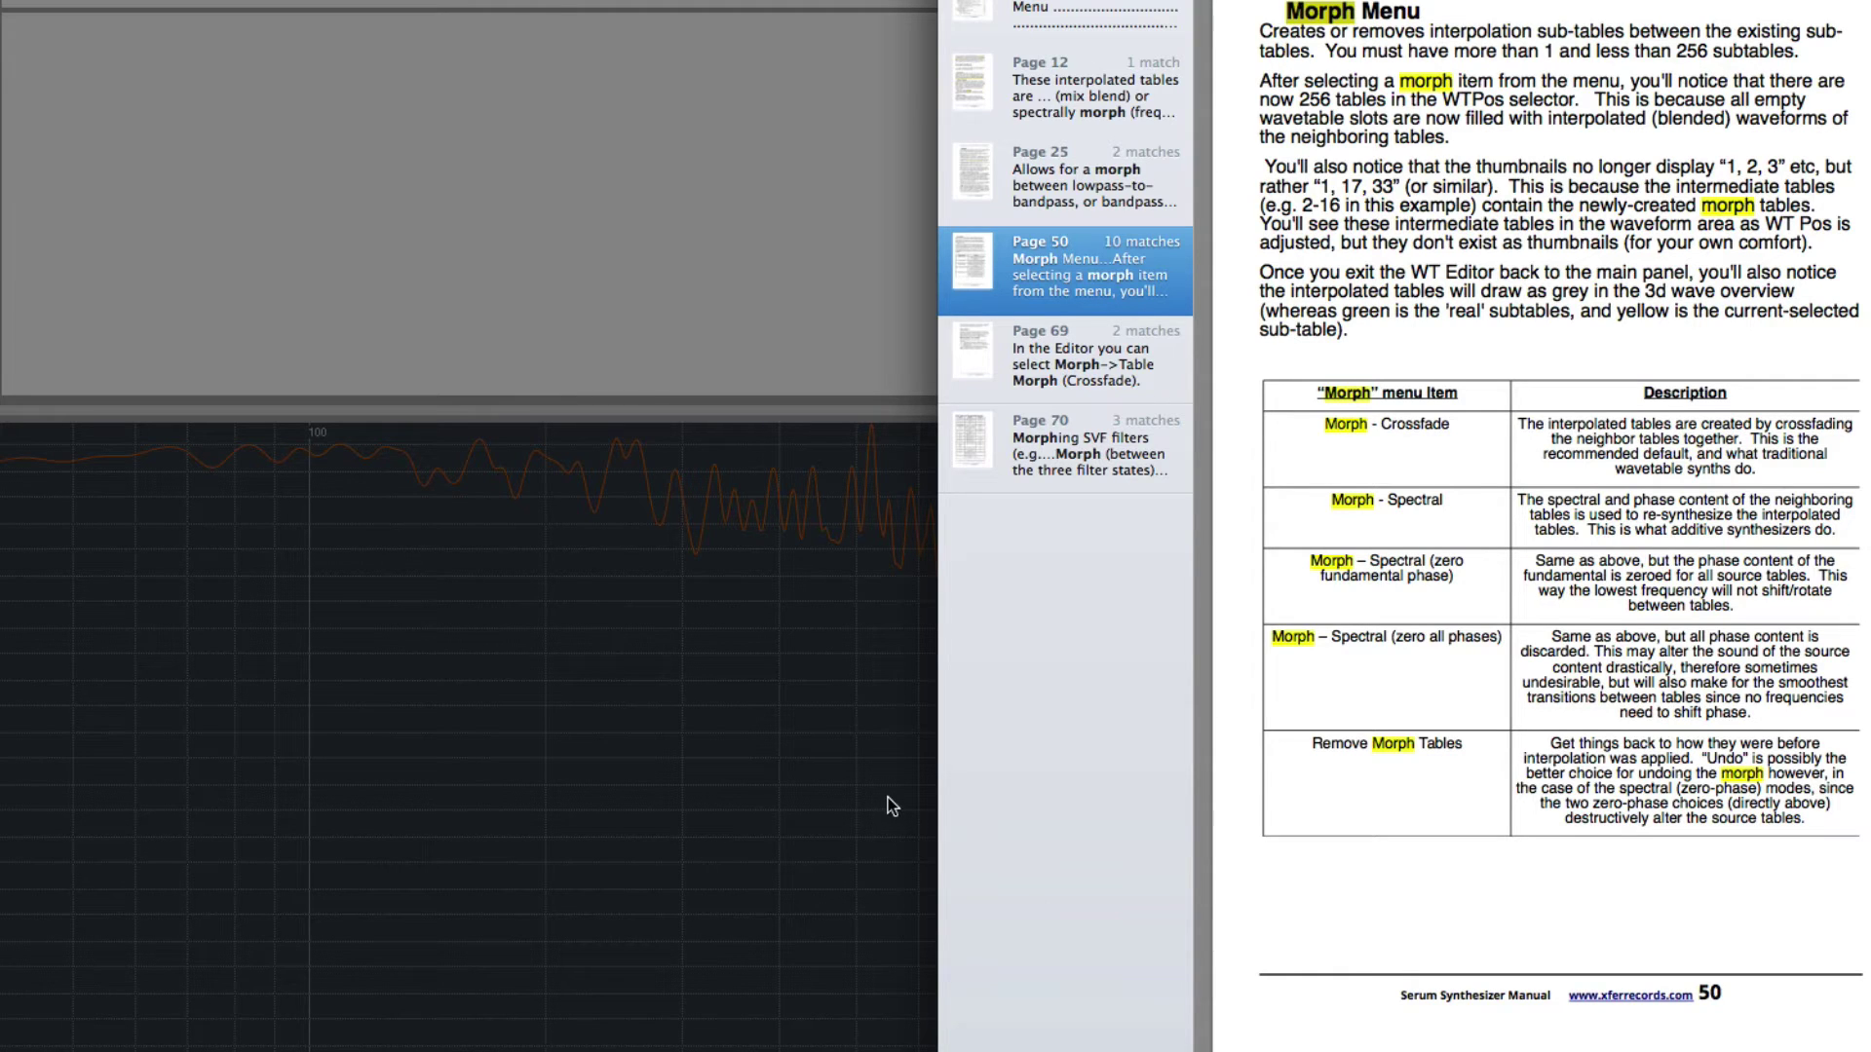
Audition the spectral-morphed wavetable with Oscillator A's WT POS set to 152.
{"action": "key", "text": "super+Tab"}
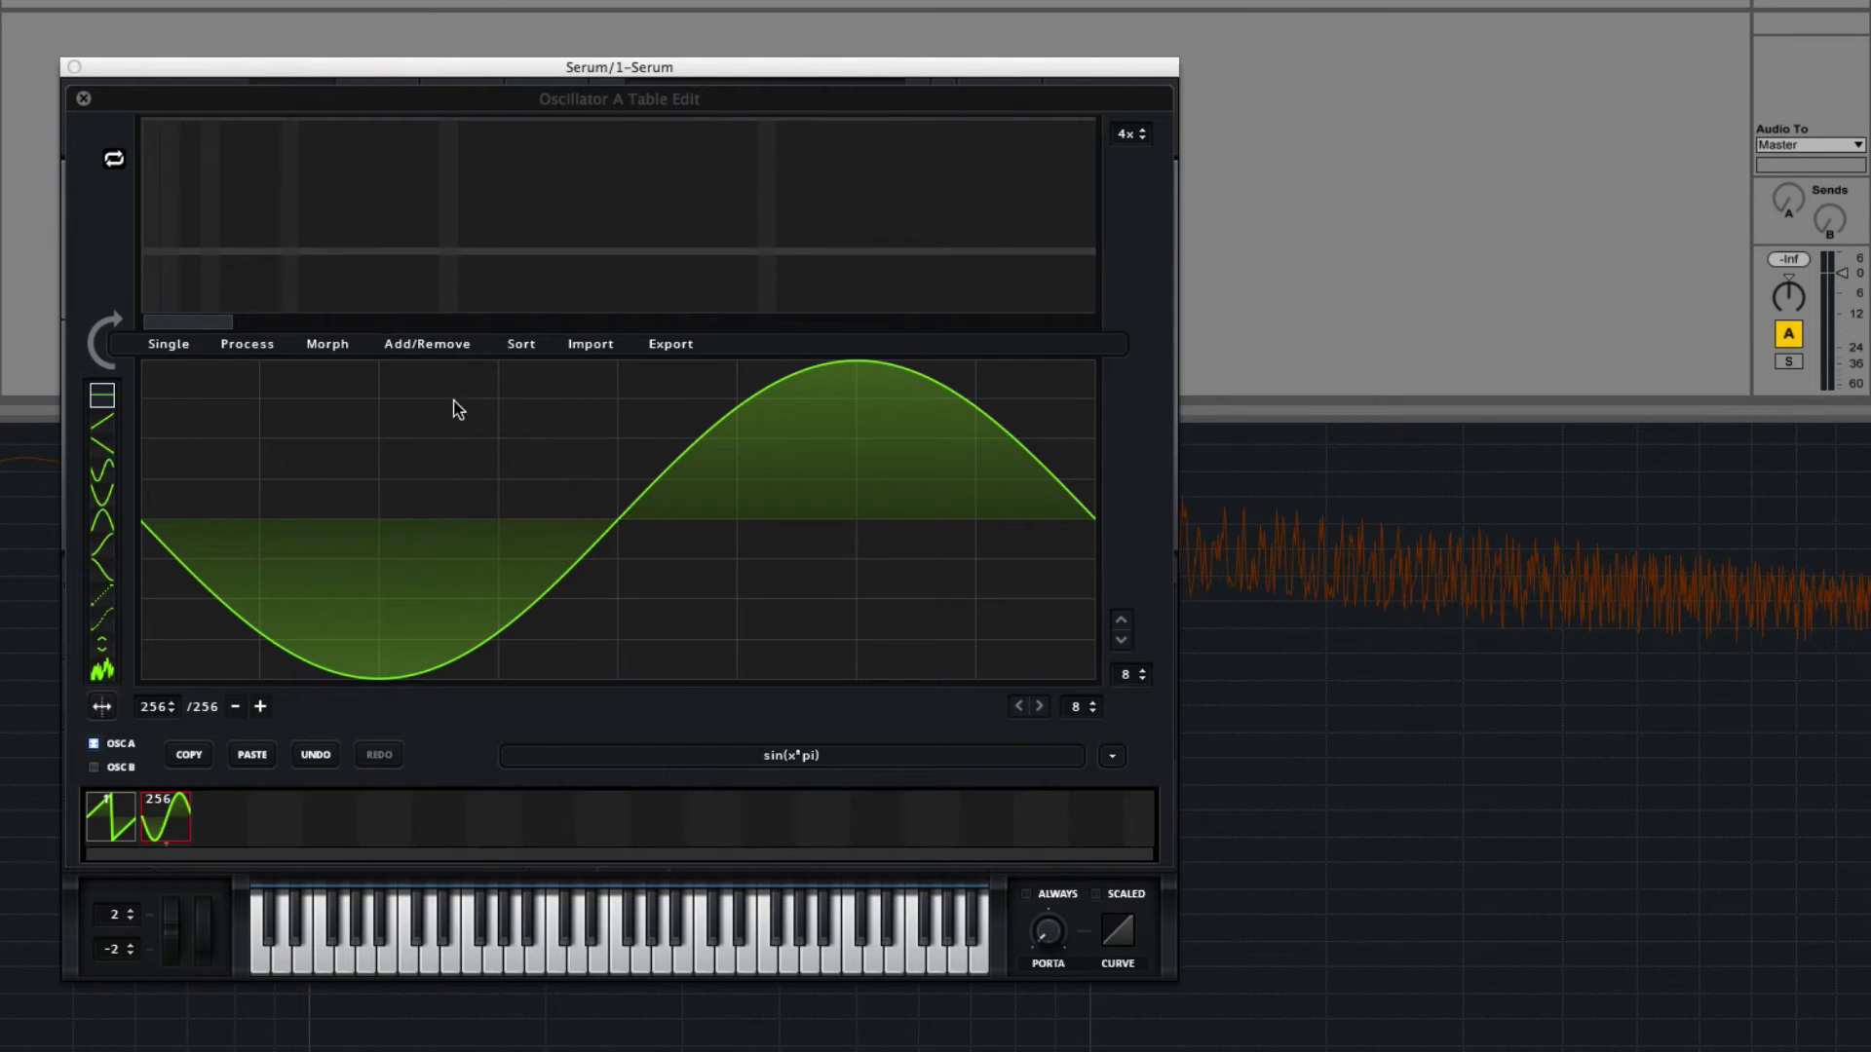
{"action": "left_click", "coordinate": [84, 101]}
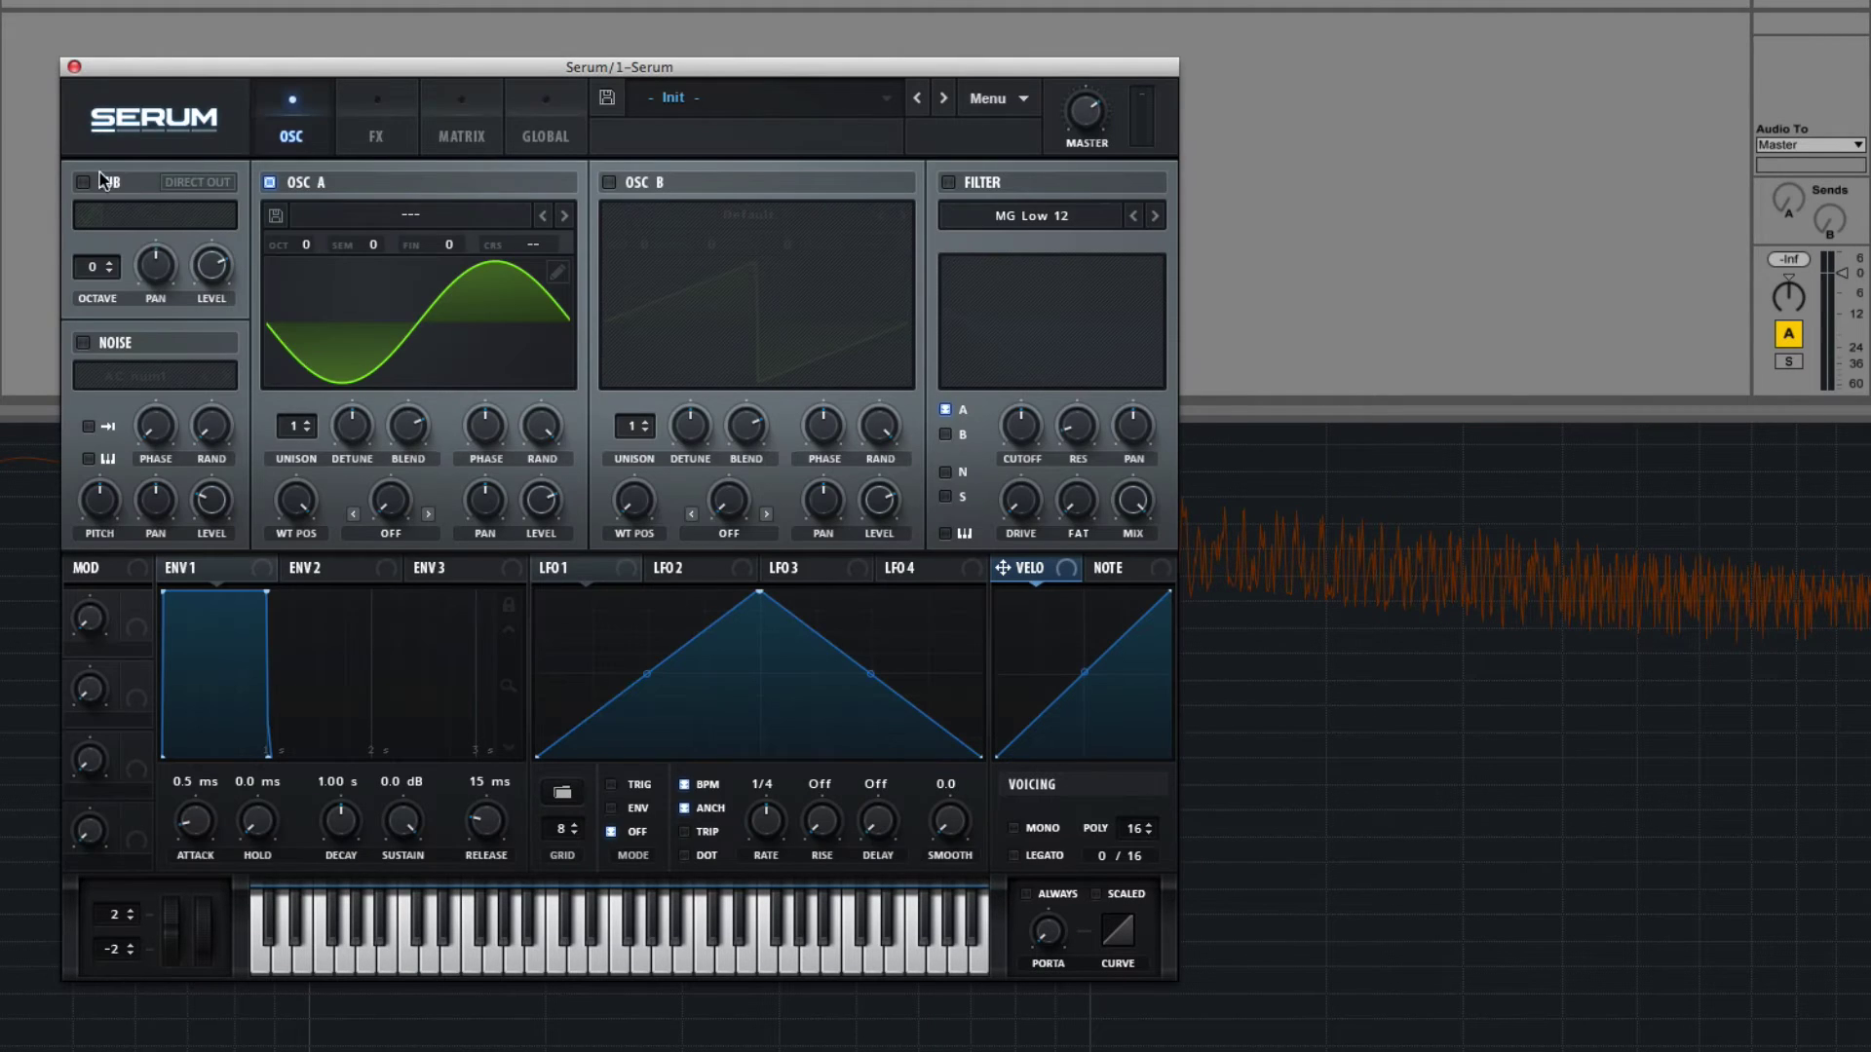
{"action": "left_click_drag", "start_coordinate": [291, 494], "coordinate": [362, 206]}
{"action": "left_click", "coordinate": [389, 140]}
{"action": "left_click", "coordinate": [297, 137]}
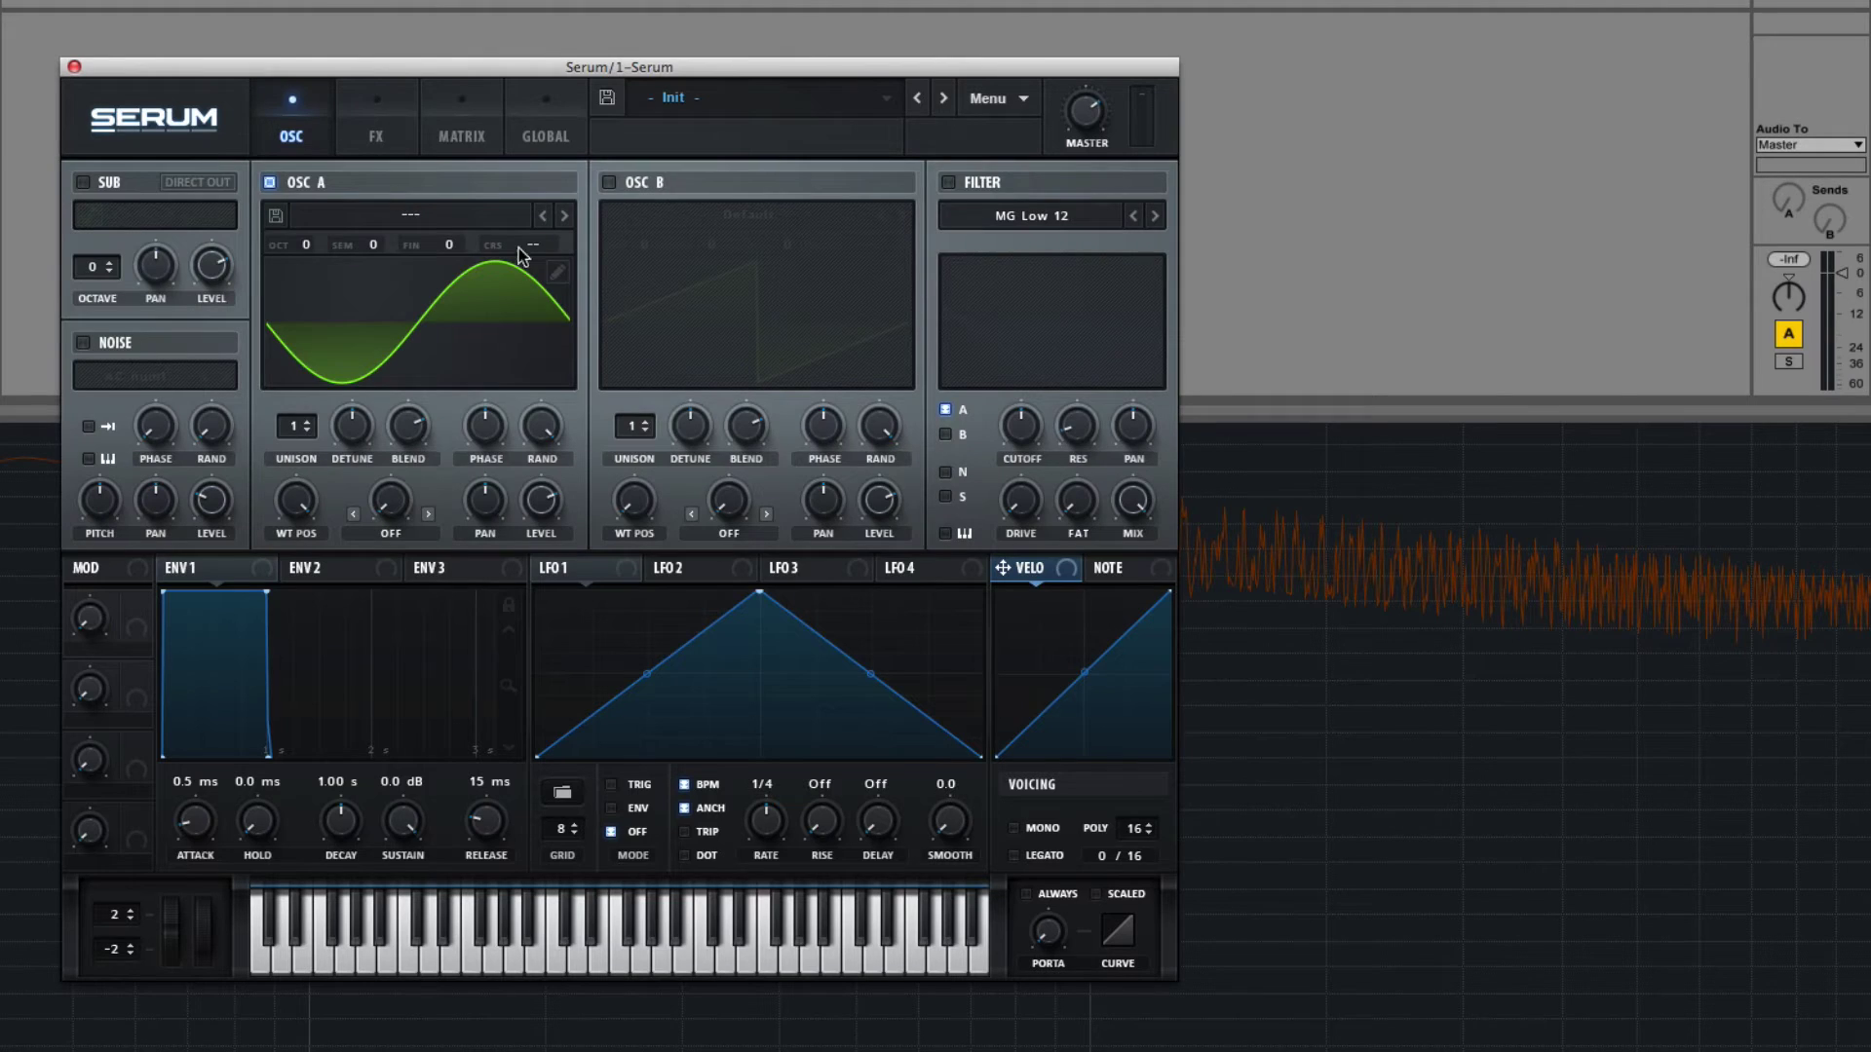
Re-morph with Morph - Crossfade, audition WT POS 18, and bring up the Morph menu again.
{"action": "left_click", "coordinate": [563, 273]}
{"action": "left_click", "coordinate": [327, 344]}
{"action": "left_click", "coordinate": [349, 368]}
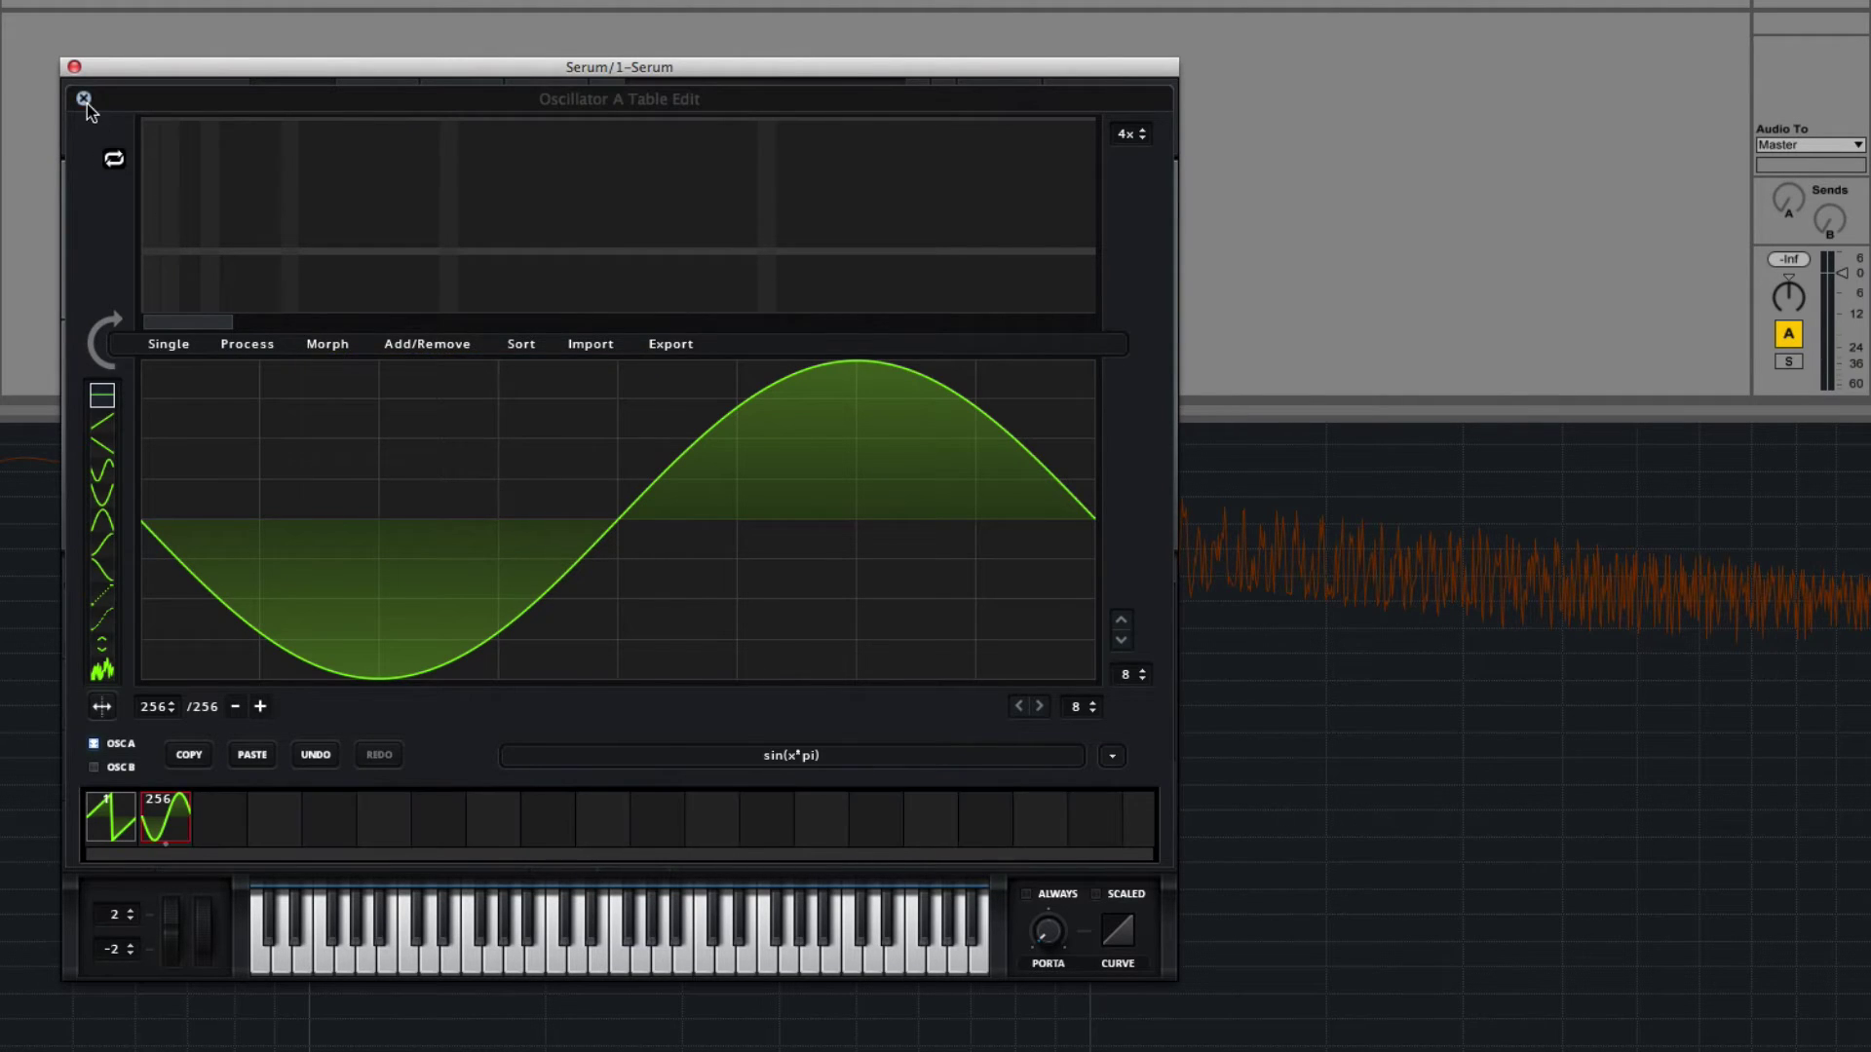
{"action": "left_click", "coordinate": [83, 98]}
{"action": "left_click_drag", "start_coordinate": [295, 500], "coordinate": [384, 434]}
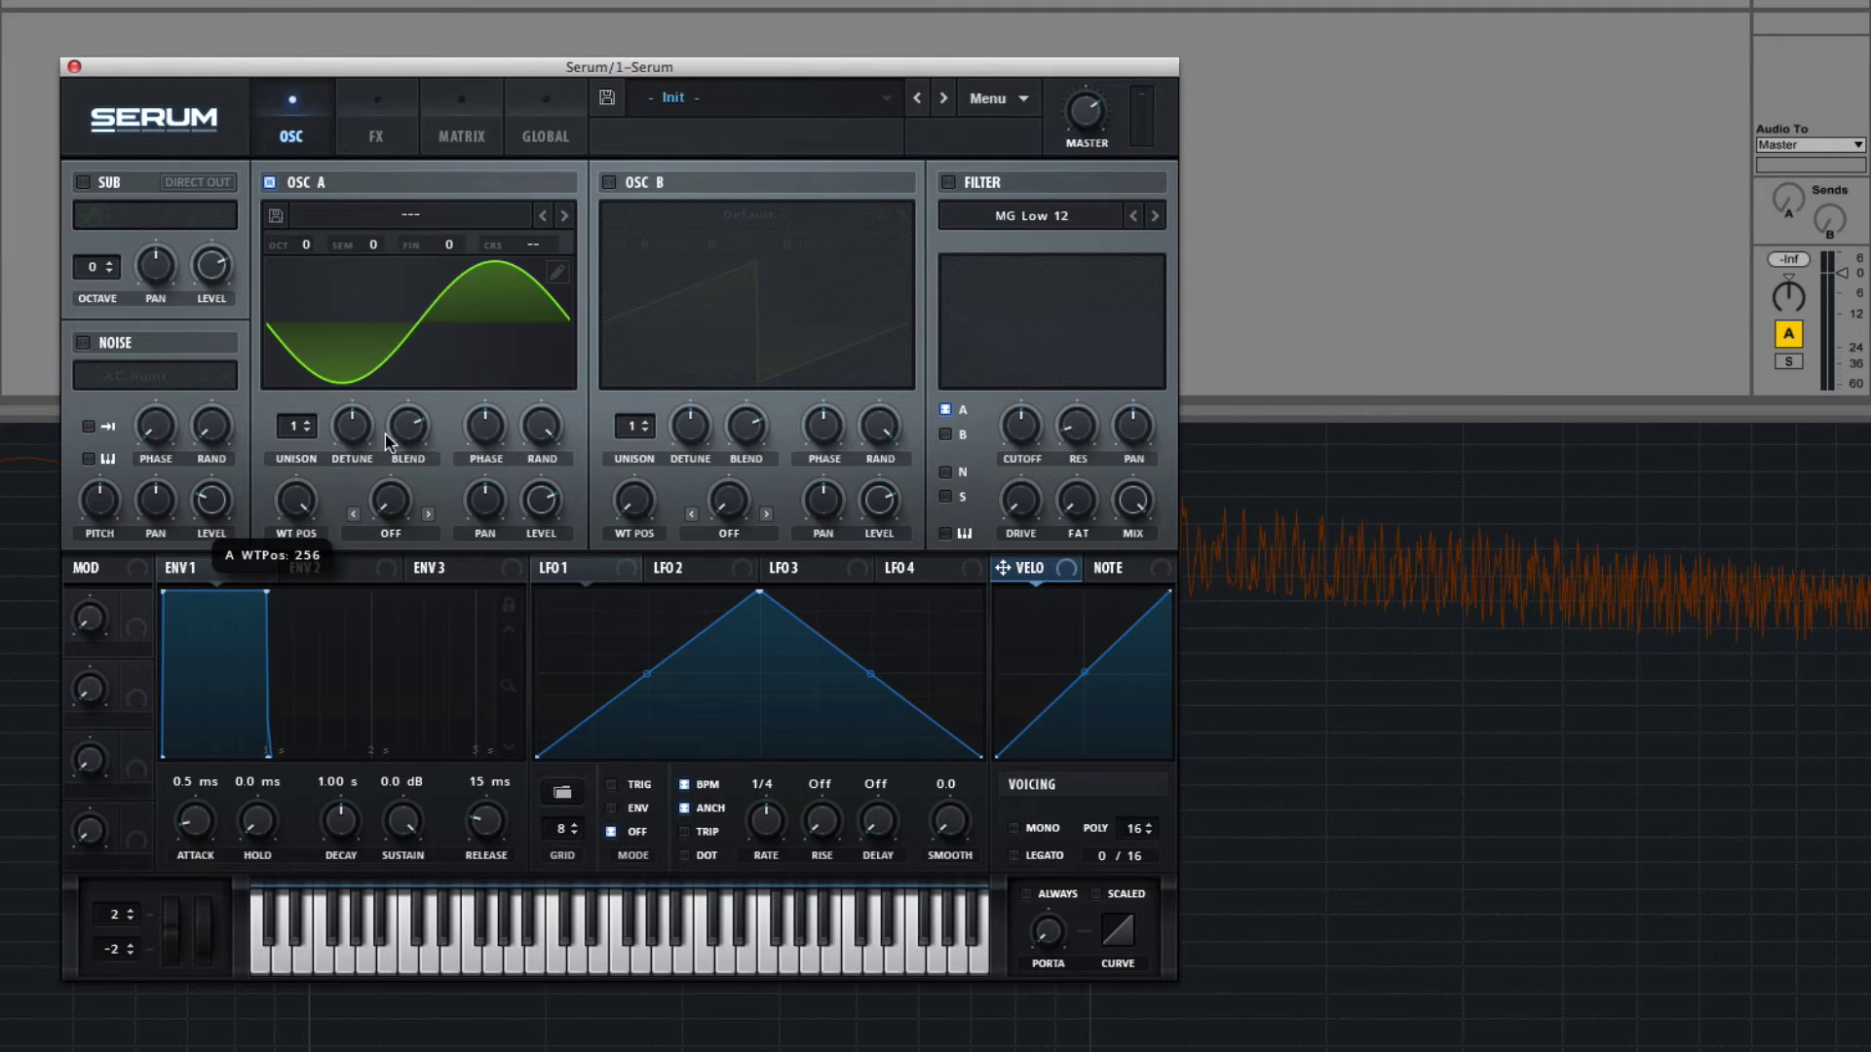
{"action": "left_click", "coordinate": [558, 272]}
{"action": "left_click", "coordinate": [326, 347]}
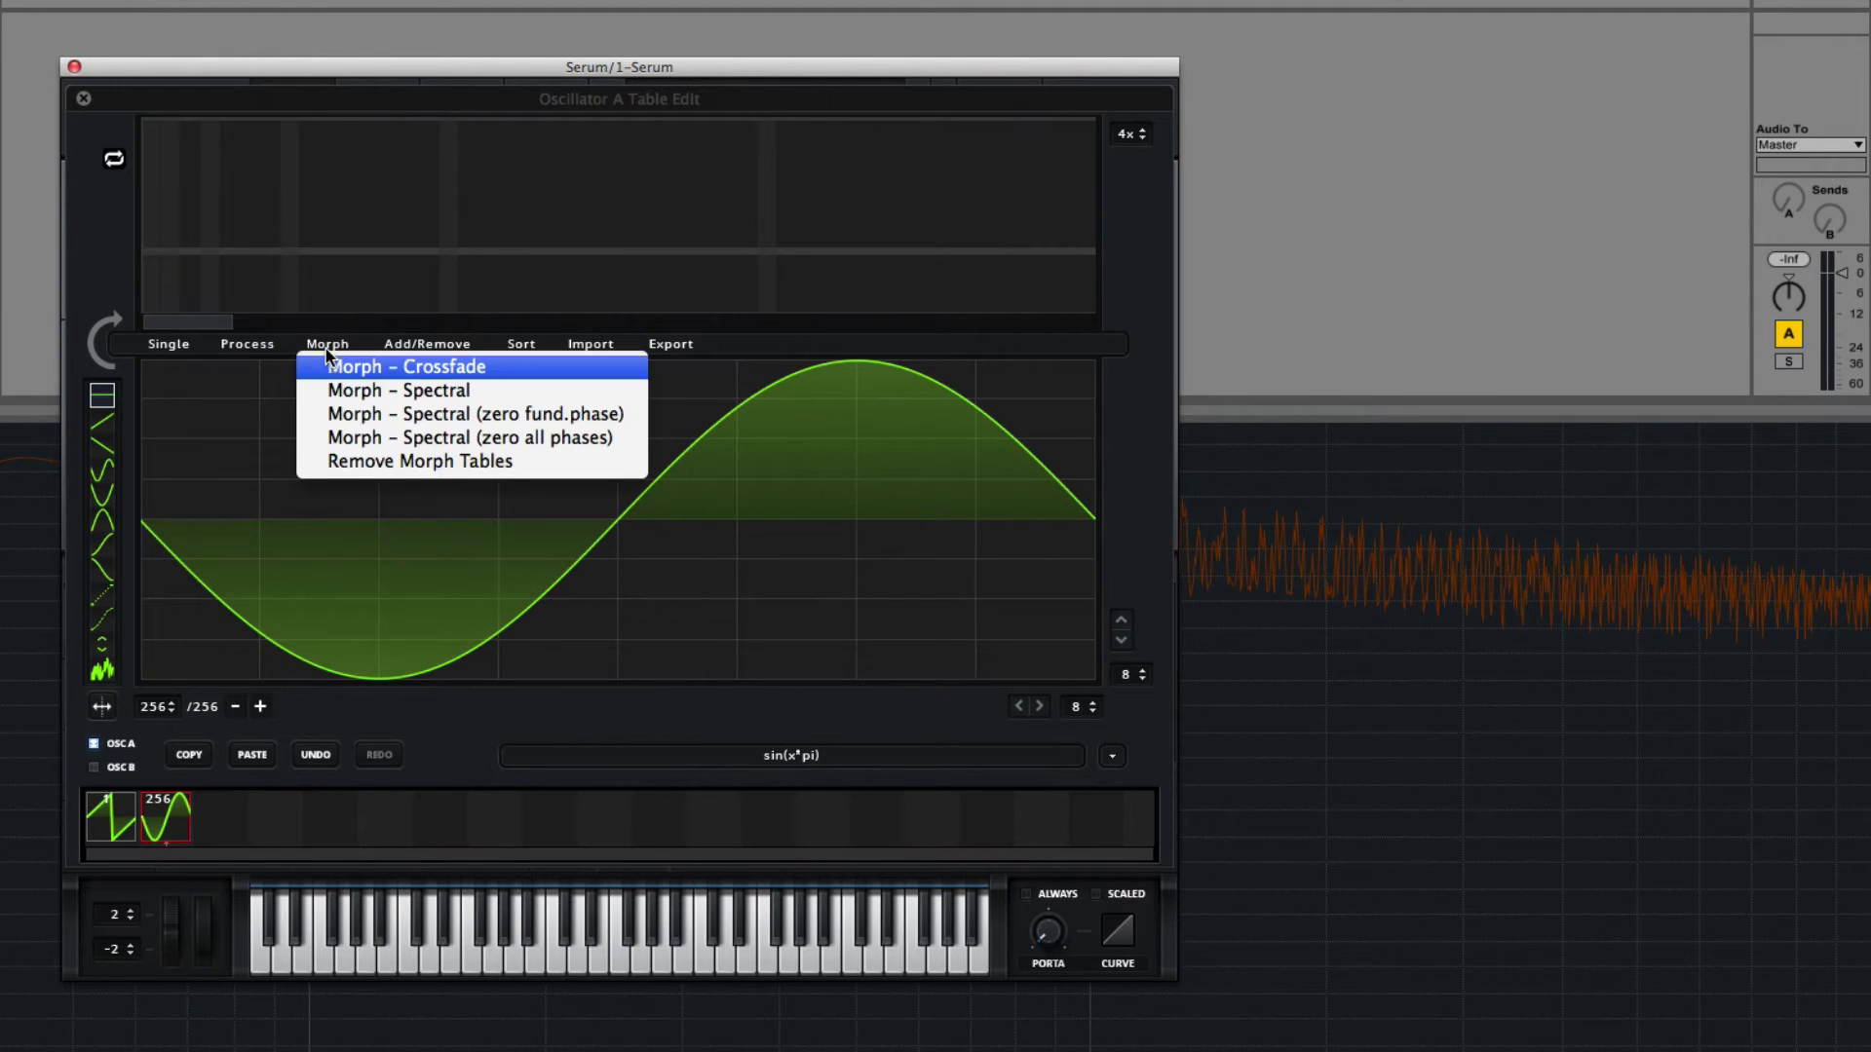
Apply Morph - Spectral (zero fund.phase) and return from the manual to the Serum editor.
{"action": "left_click", "coordinate": [587, 413]}
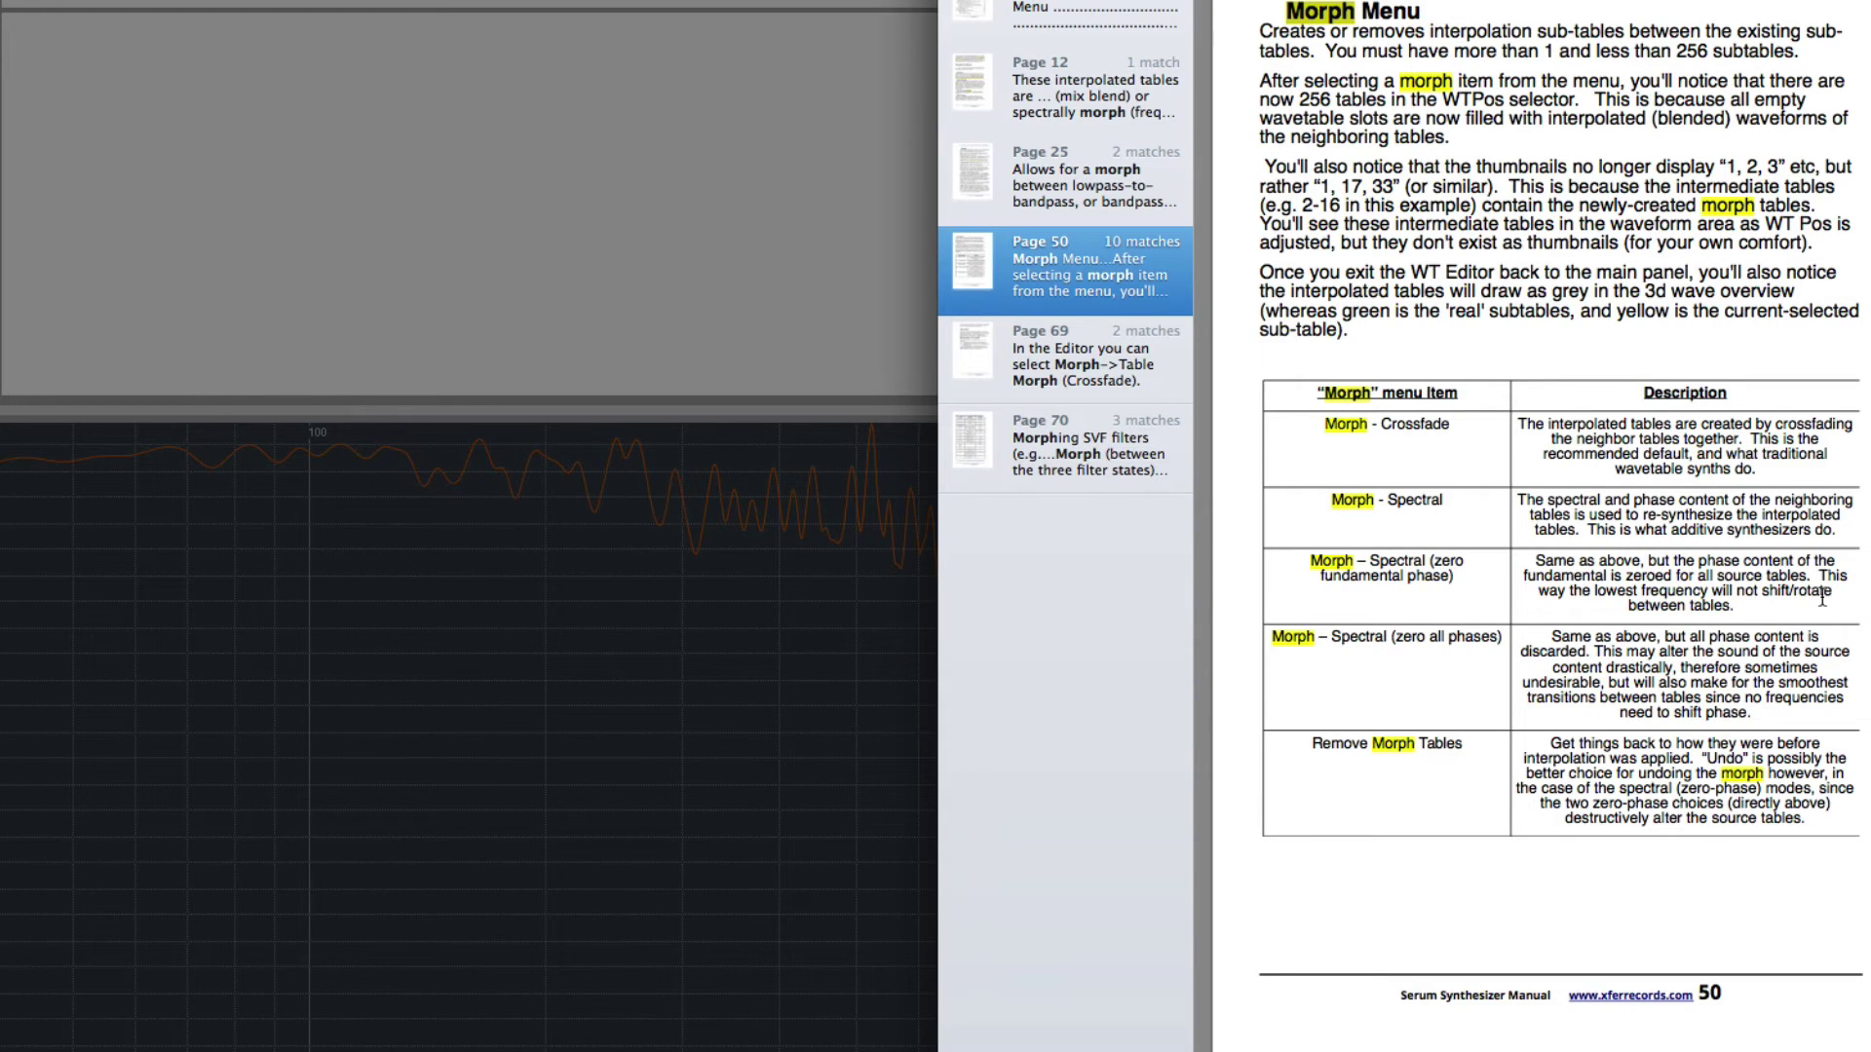
{"action": "left_click", "coordinate": [748, 343]}
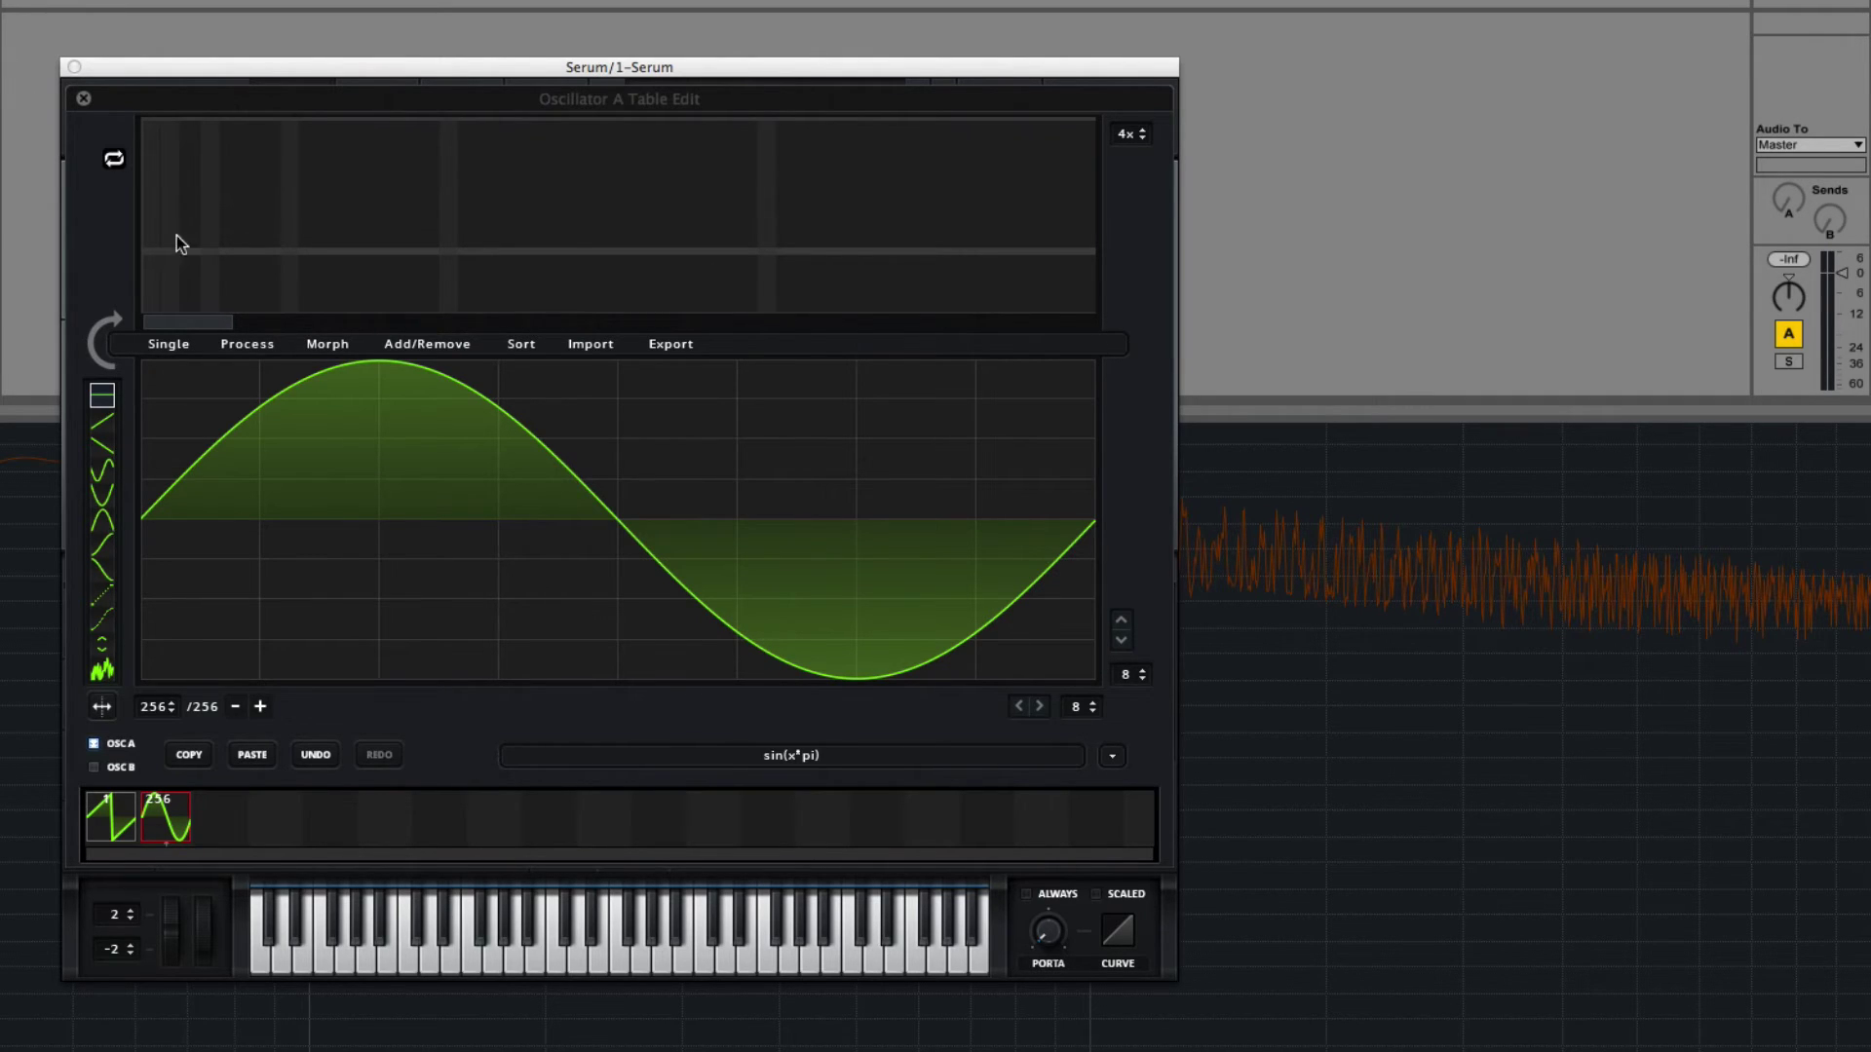
Reset the wavetable with Add/Remove > Init All and set frame 2 to the sin formula.
{"action": "left_click", "coordinate": [328, 344]}
{"action": "left_click", "coordinate": [429, 346]}
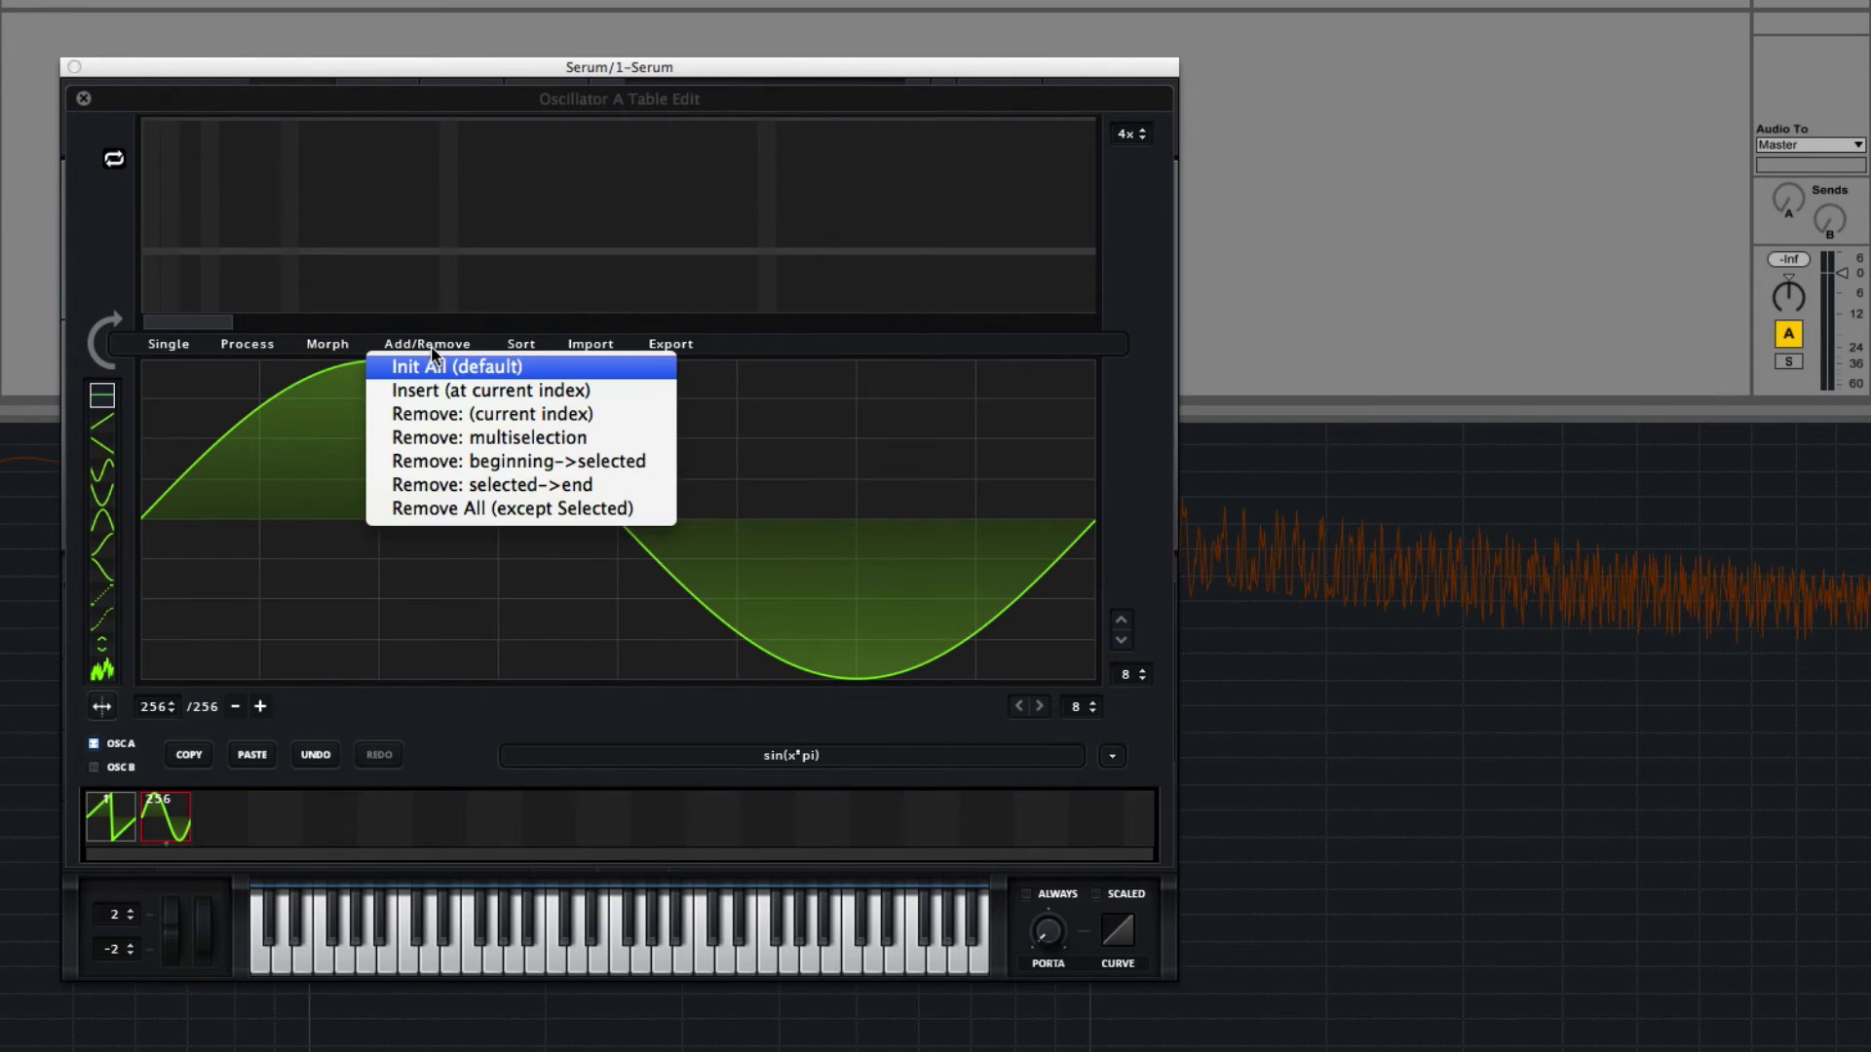
{"action": "left_click", "coordinate": [434, 368]}
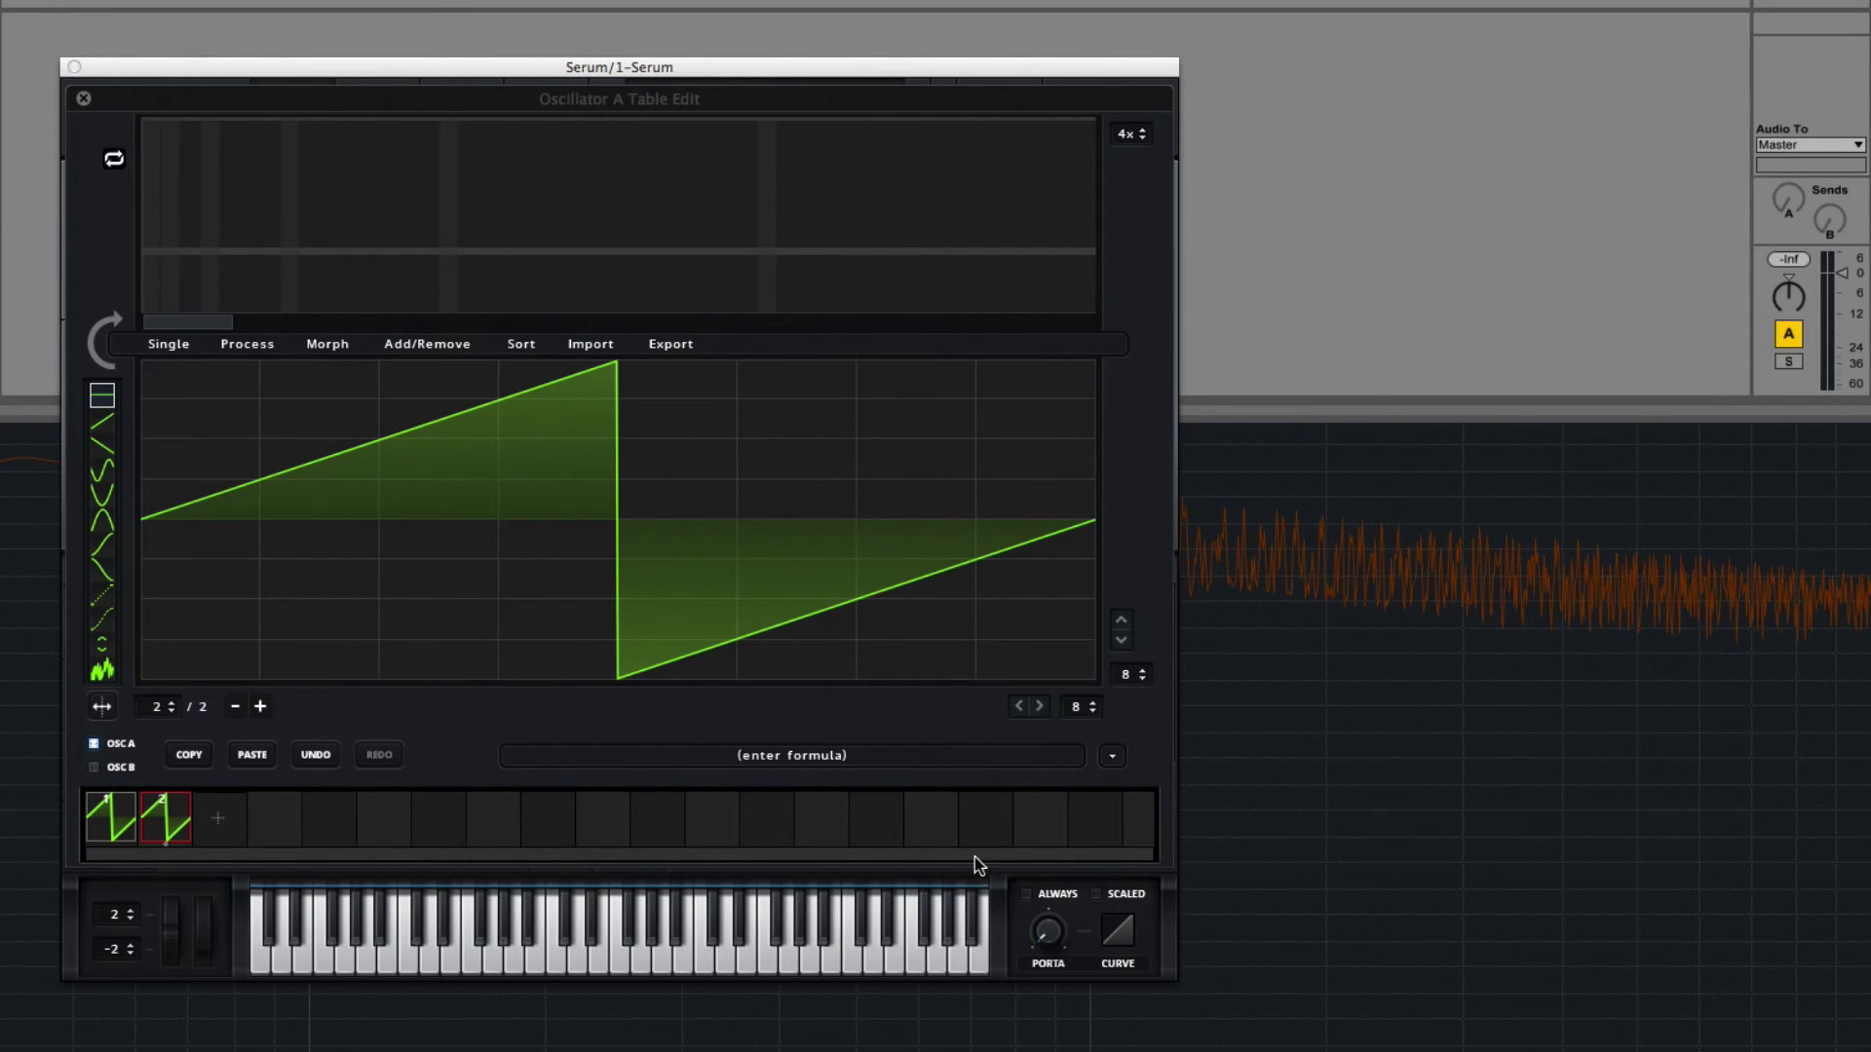
{"action": "left_click", "coordinate": [1112, 756]}
{"action": "mouse_move", "coordinate": [1169, 780]}
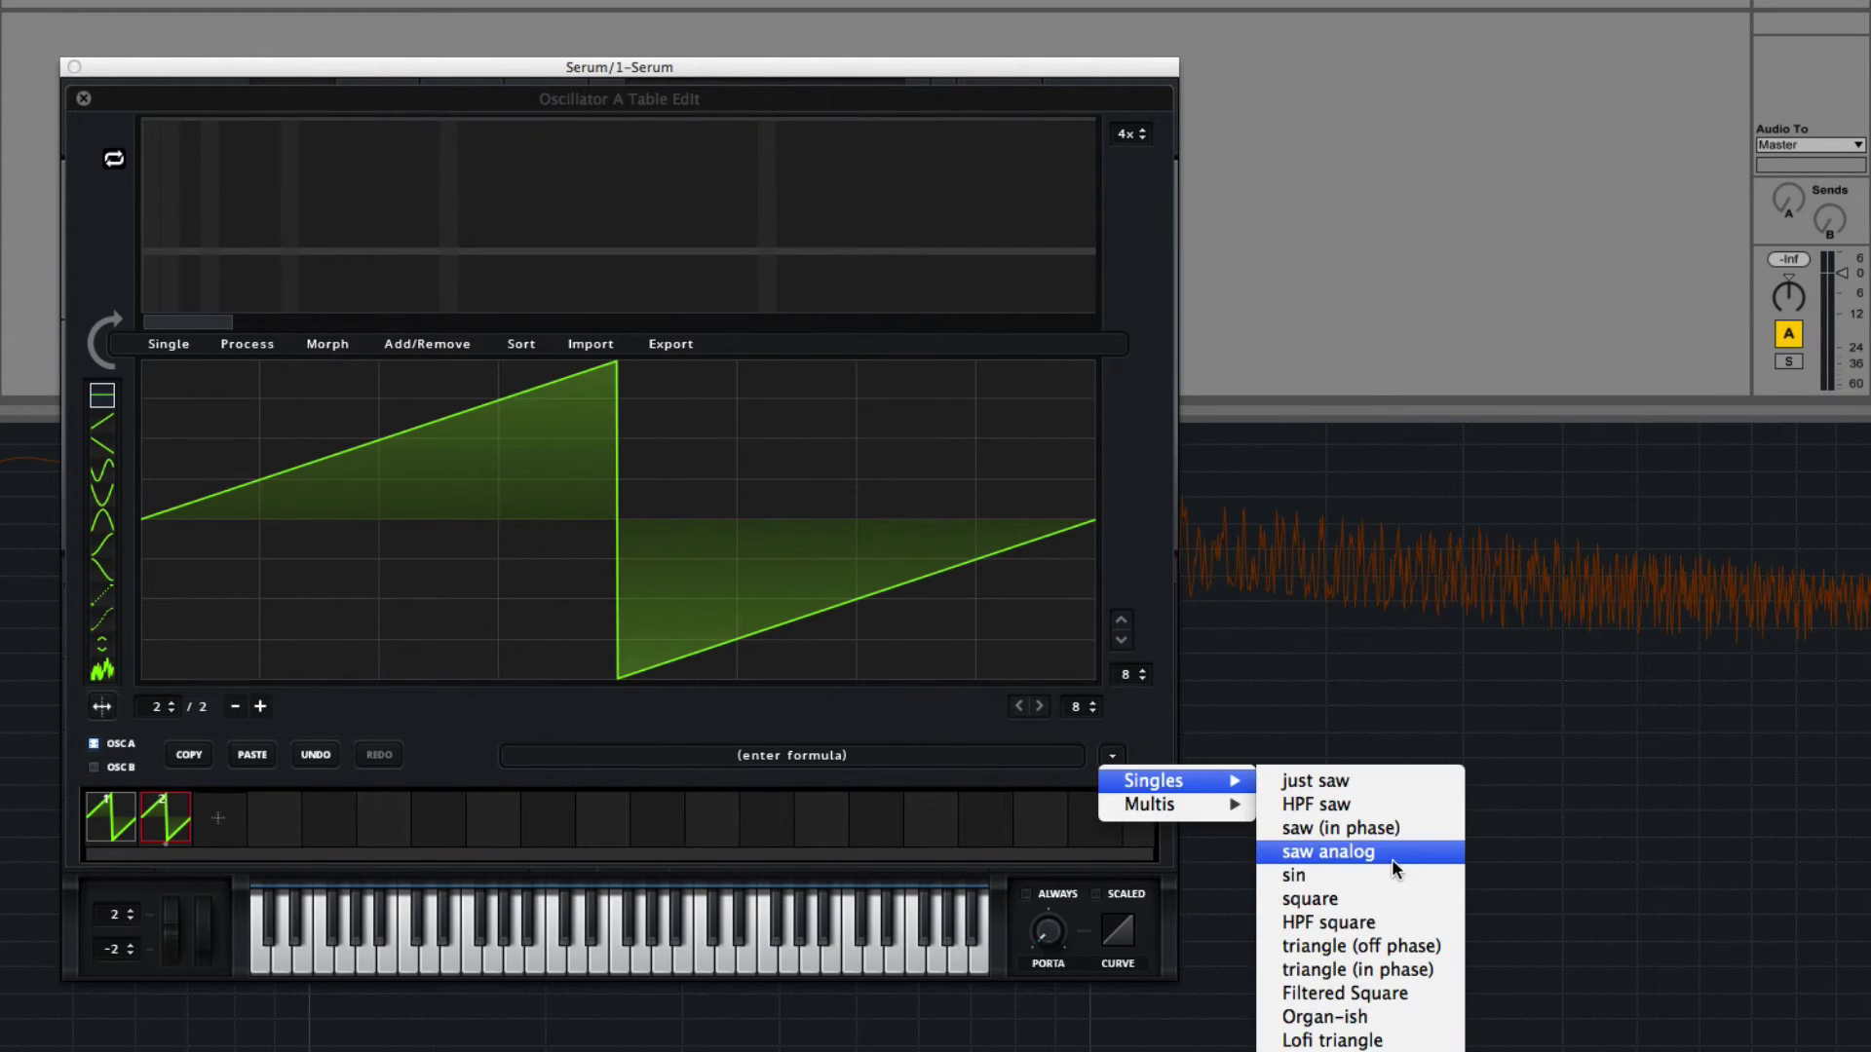
{"action": "left_click", "coordinate": [1387, 883]}
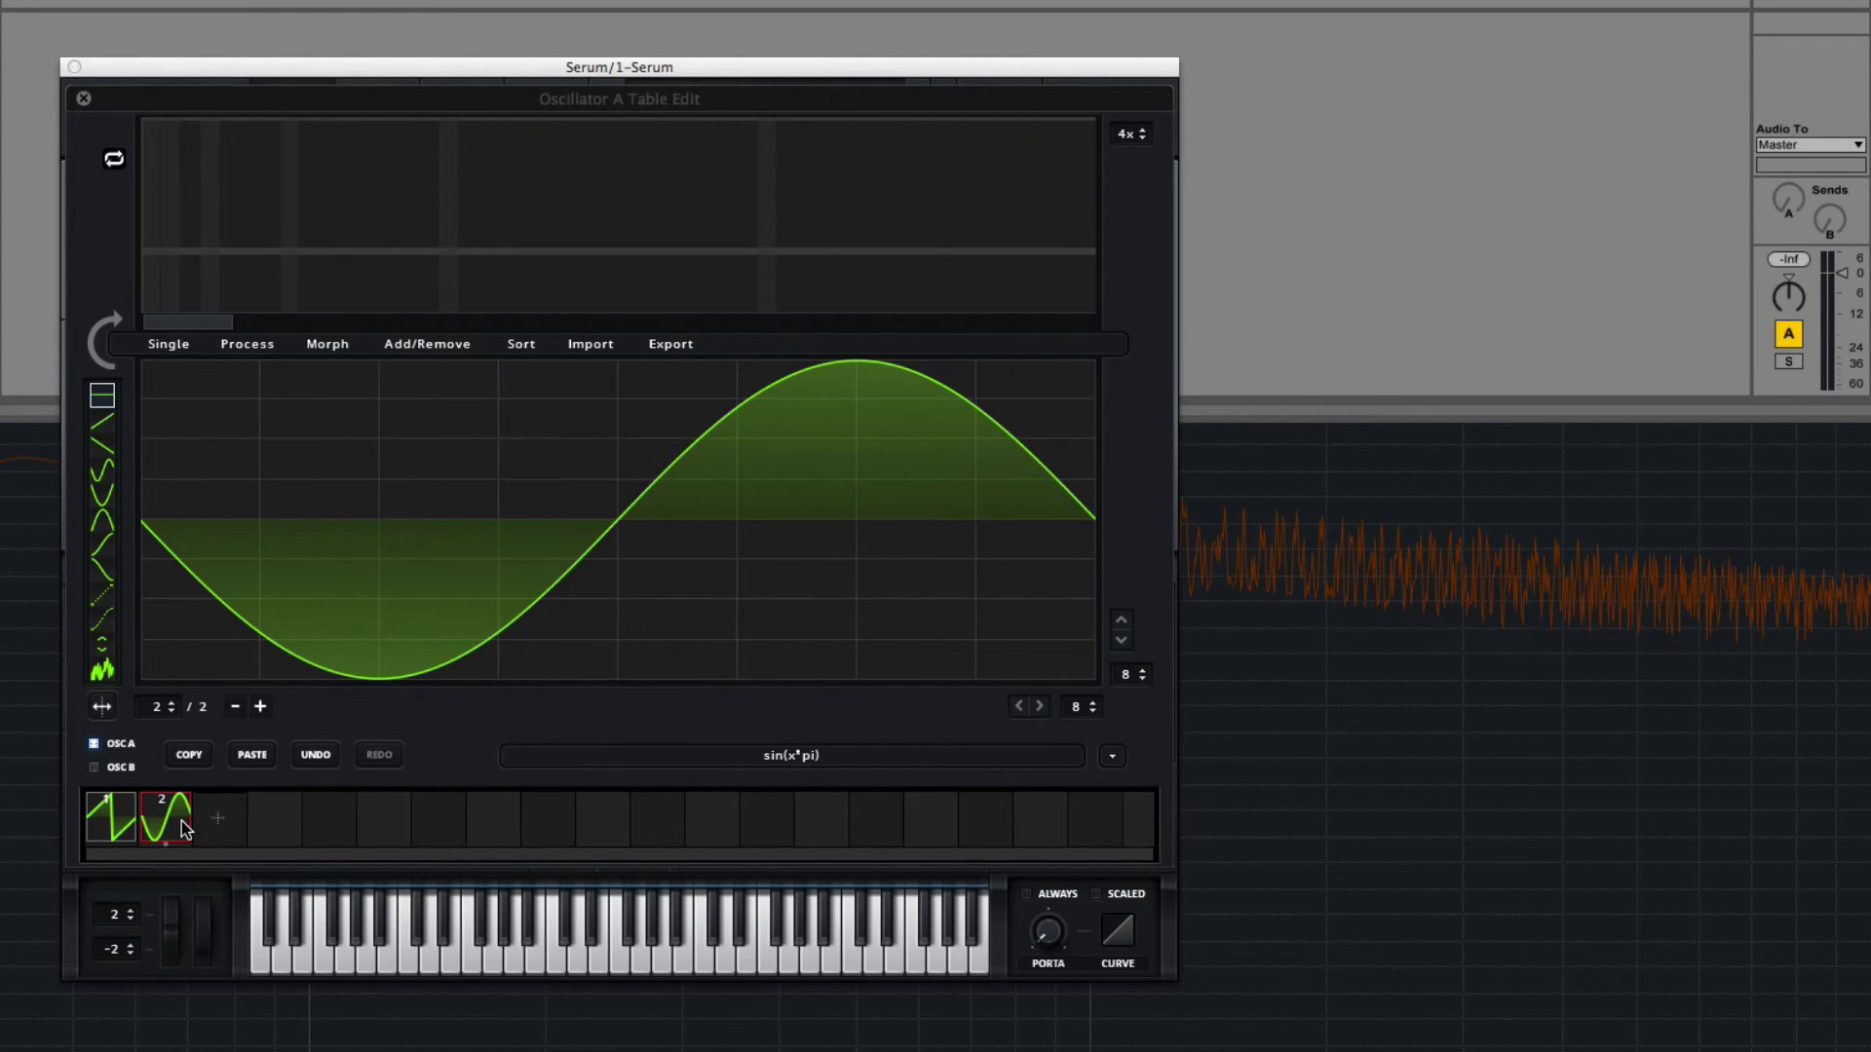
Show the harmonic spectrum view and compare the saw frame 1 with the sine frame 2.
{"action": "left_click", "coordinate": [97, 342]}
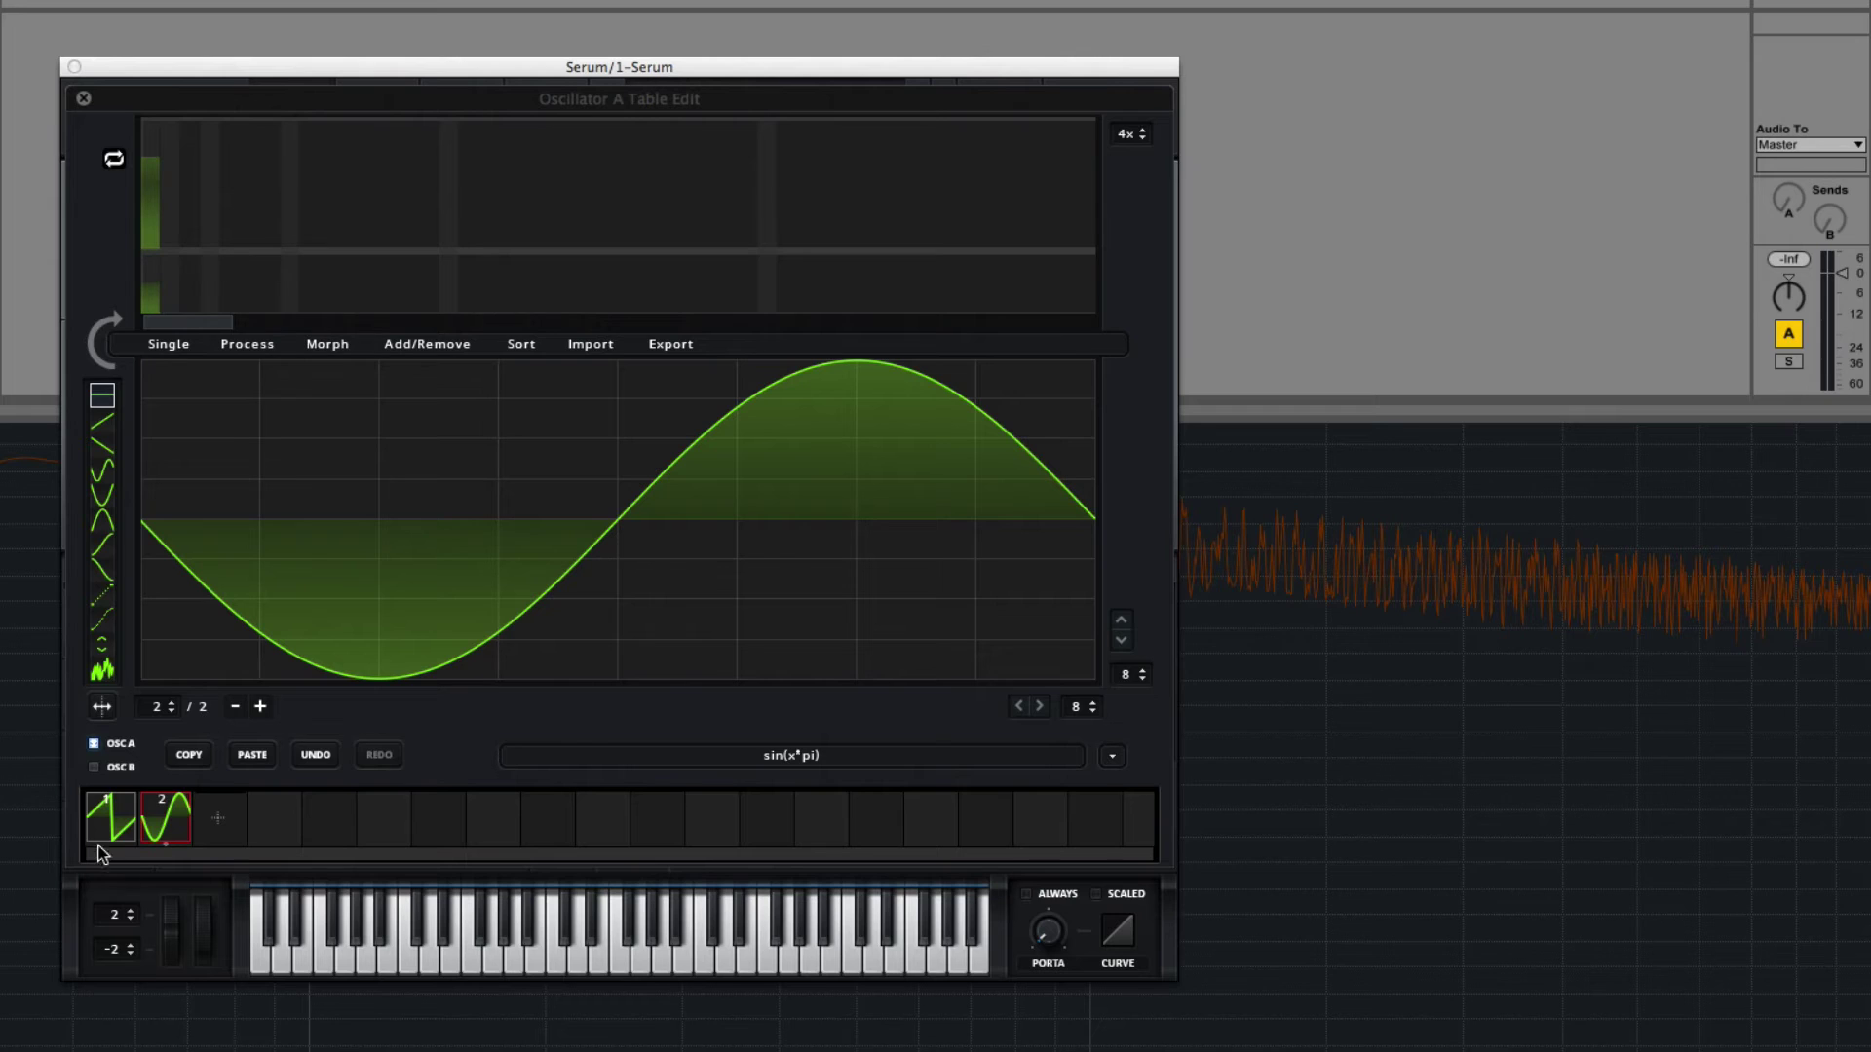
{"action": "left_click", "coordinate": [123, 818]}
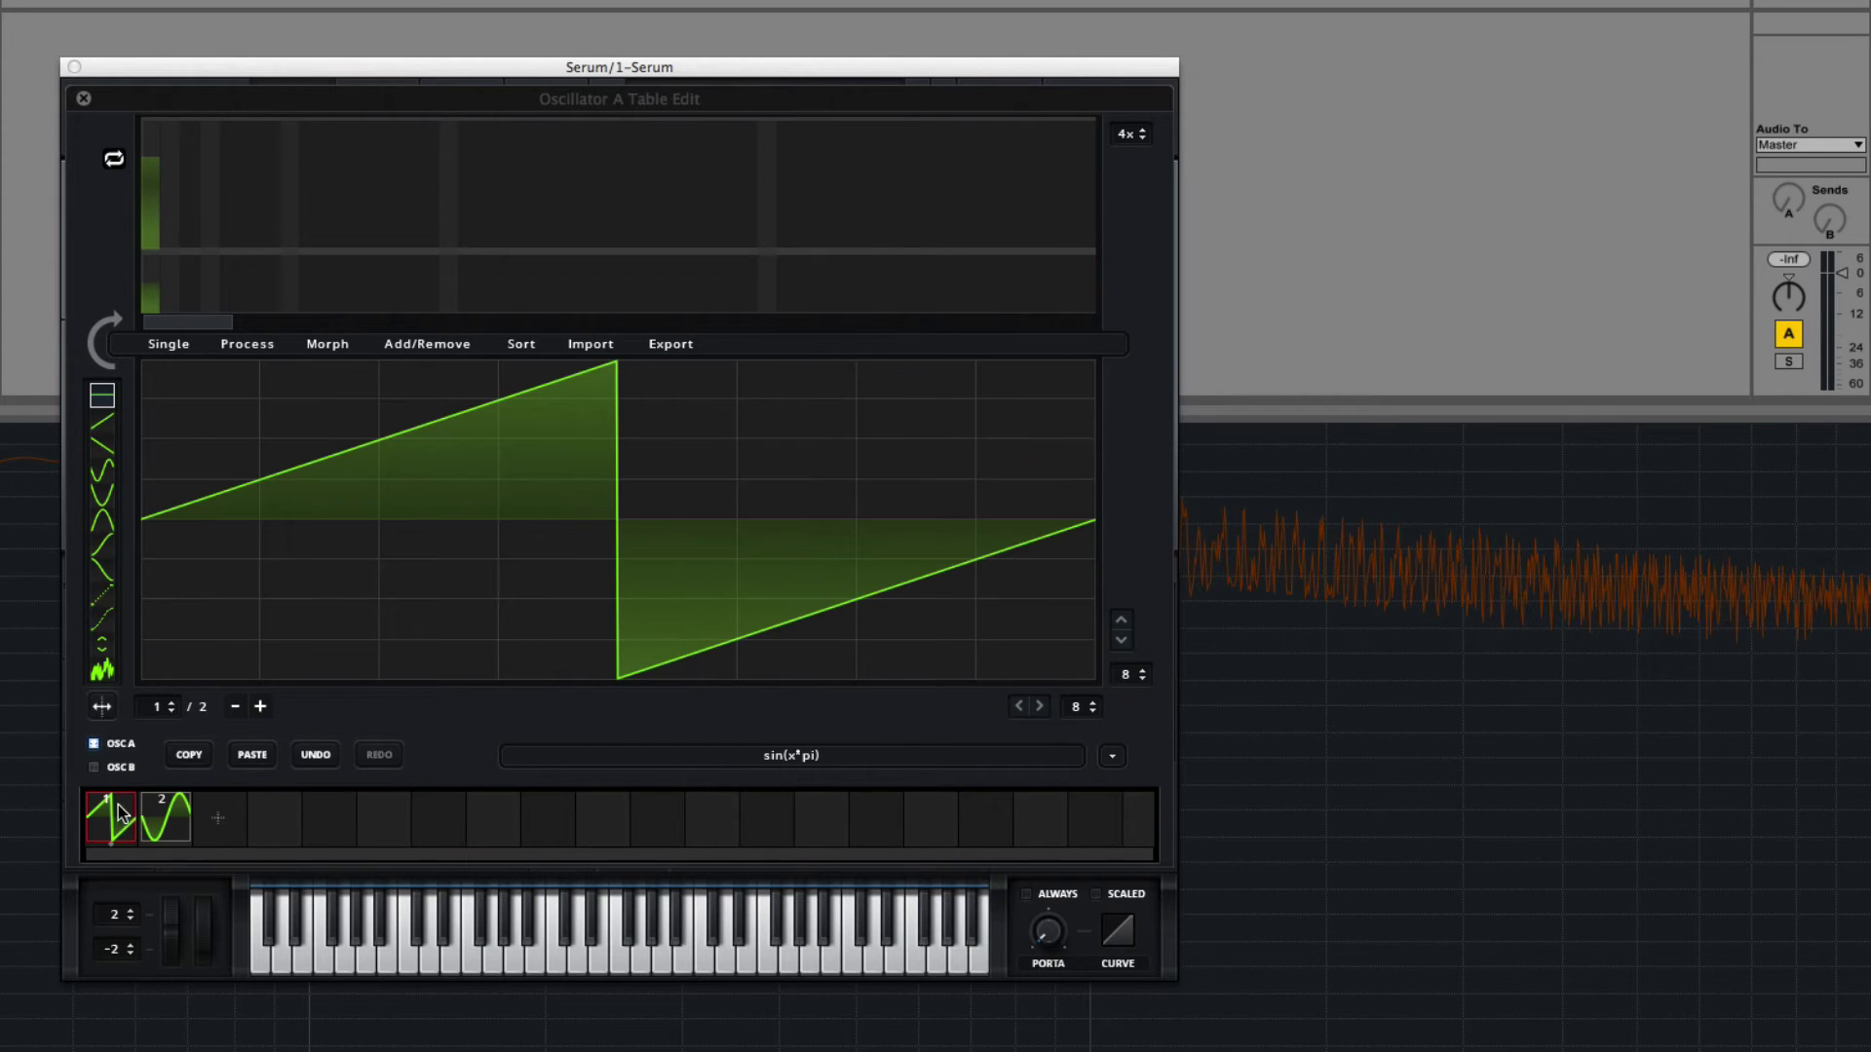
{"action": "left_click", "coordinate": [102, 339]}
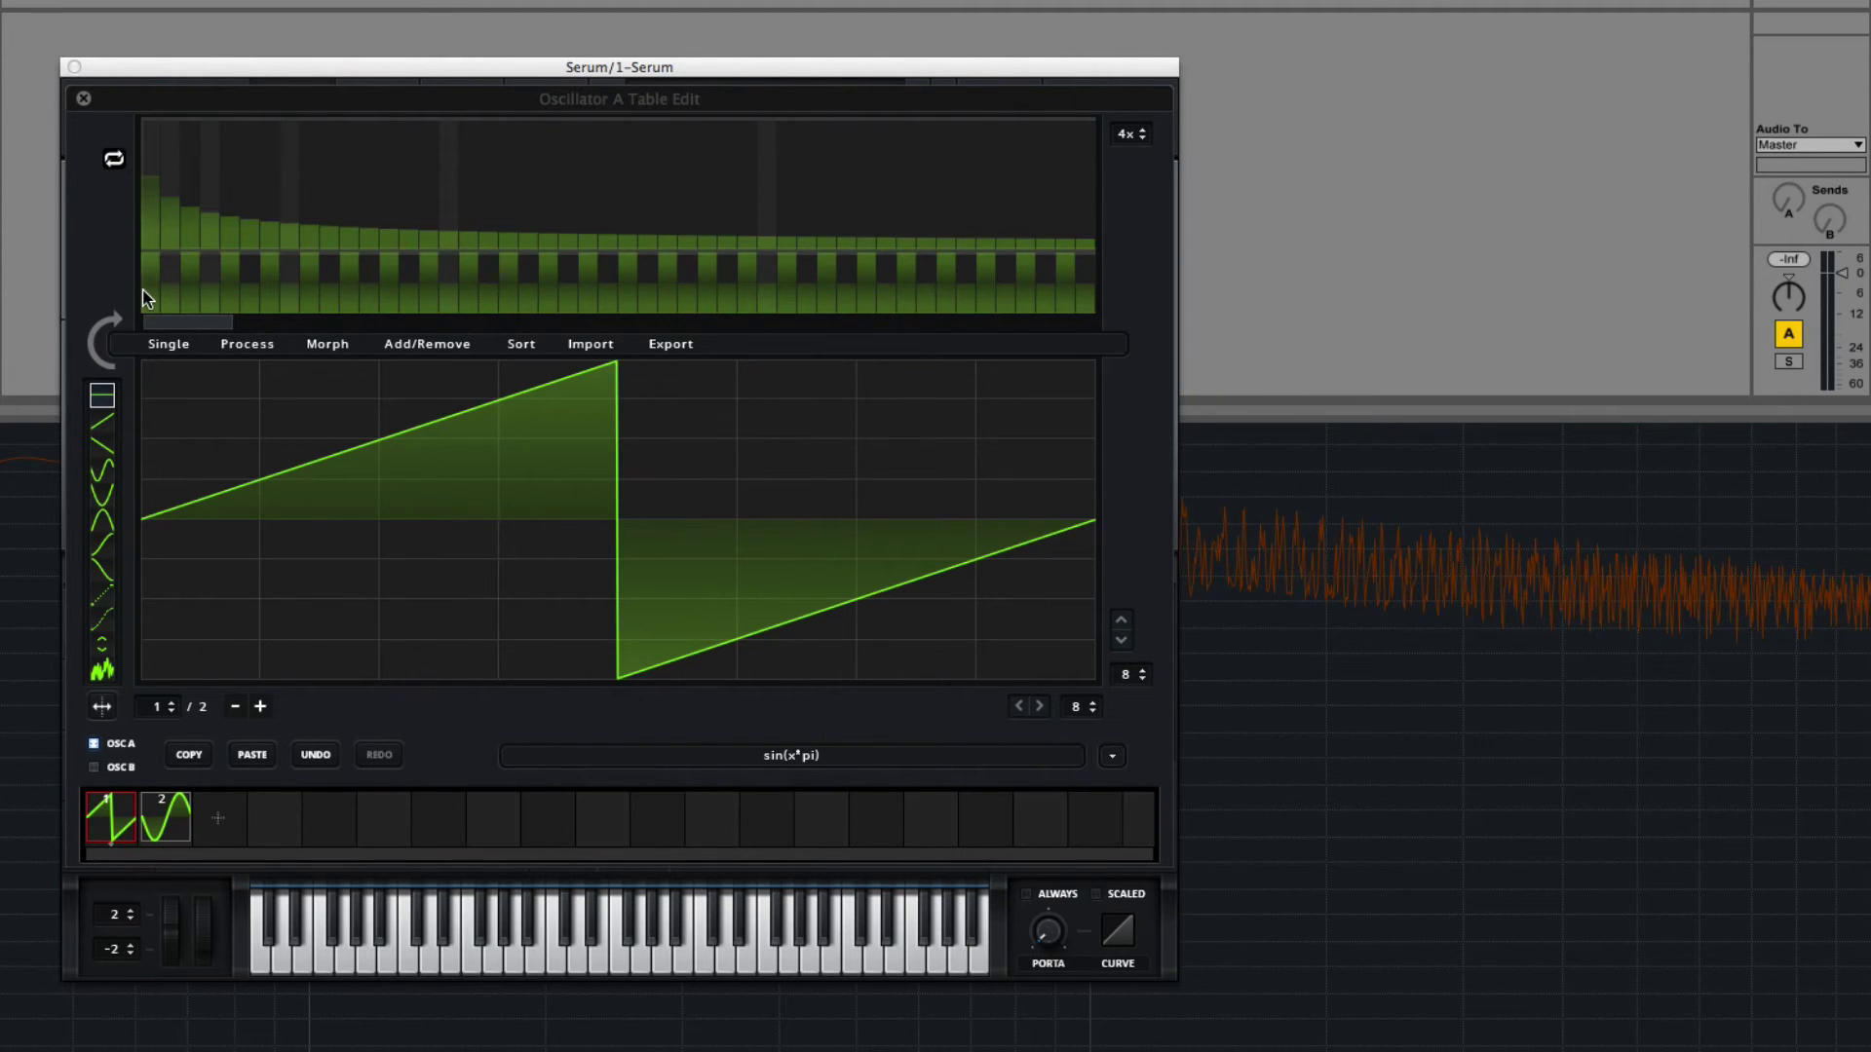
{"action": "left_click", "coordinate": [171, 824]}
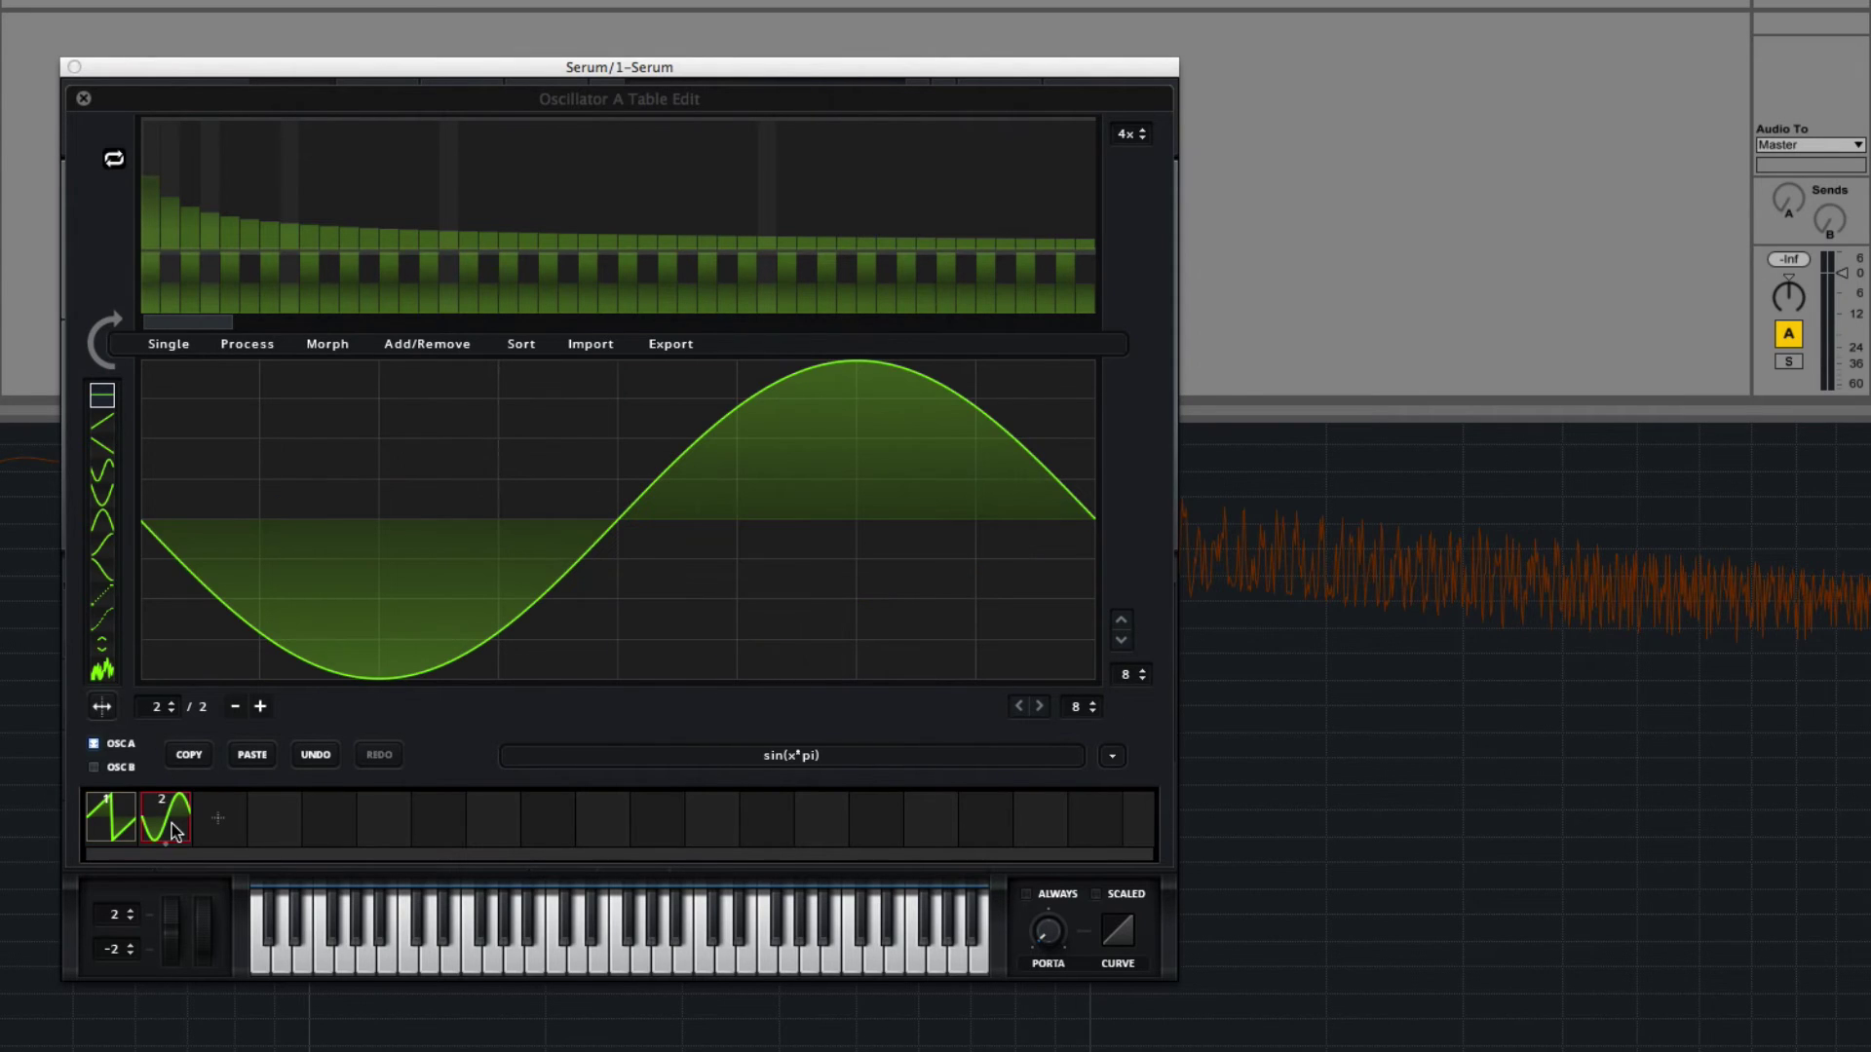
Morph spectrally with zero fundamental phase, then inspect the first saw frame's harmonic spectrum.
{"action": "left_click", "coordinate": [341, 346]}
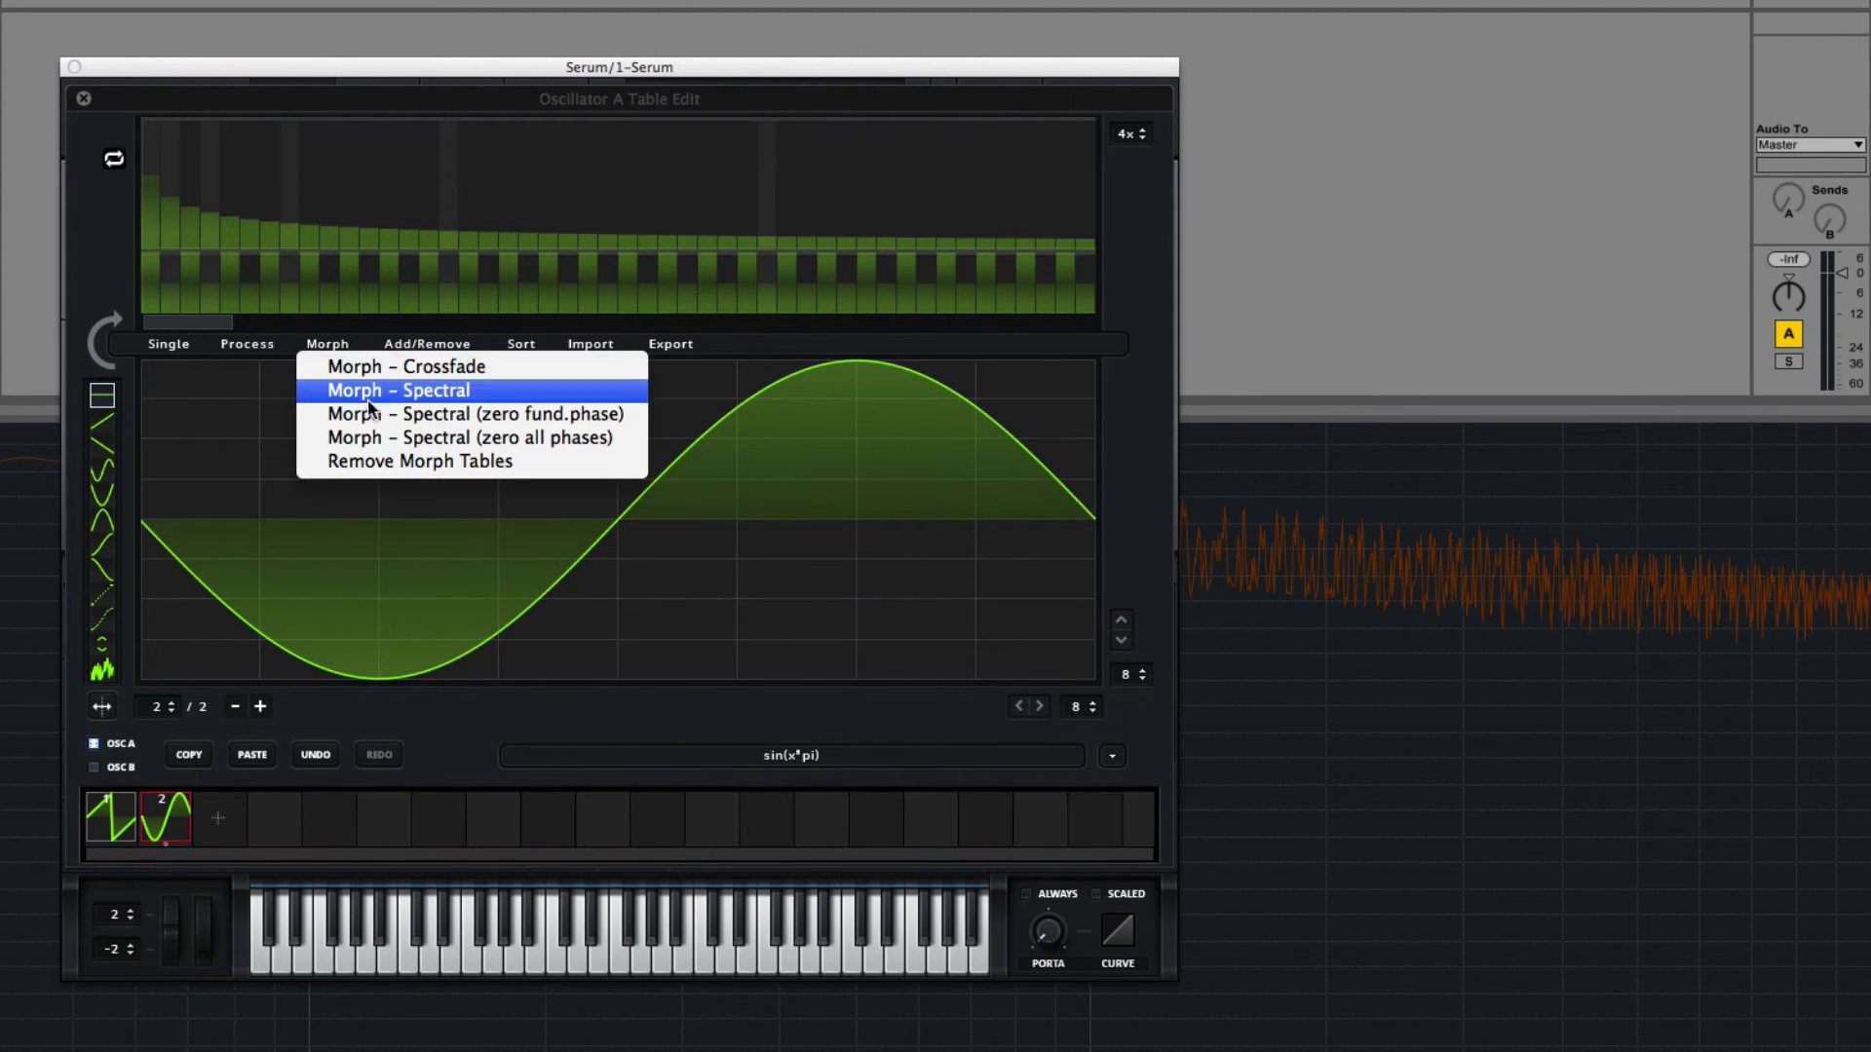
{"action": "left_click", "coordinate": [429, 426]}
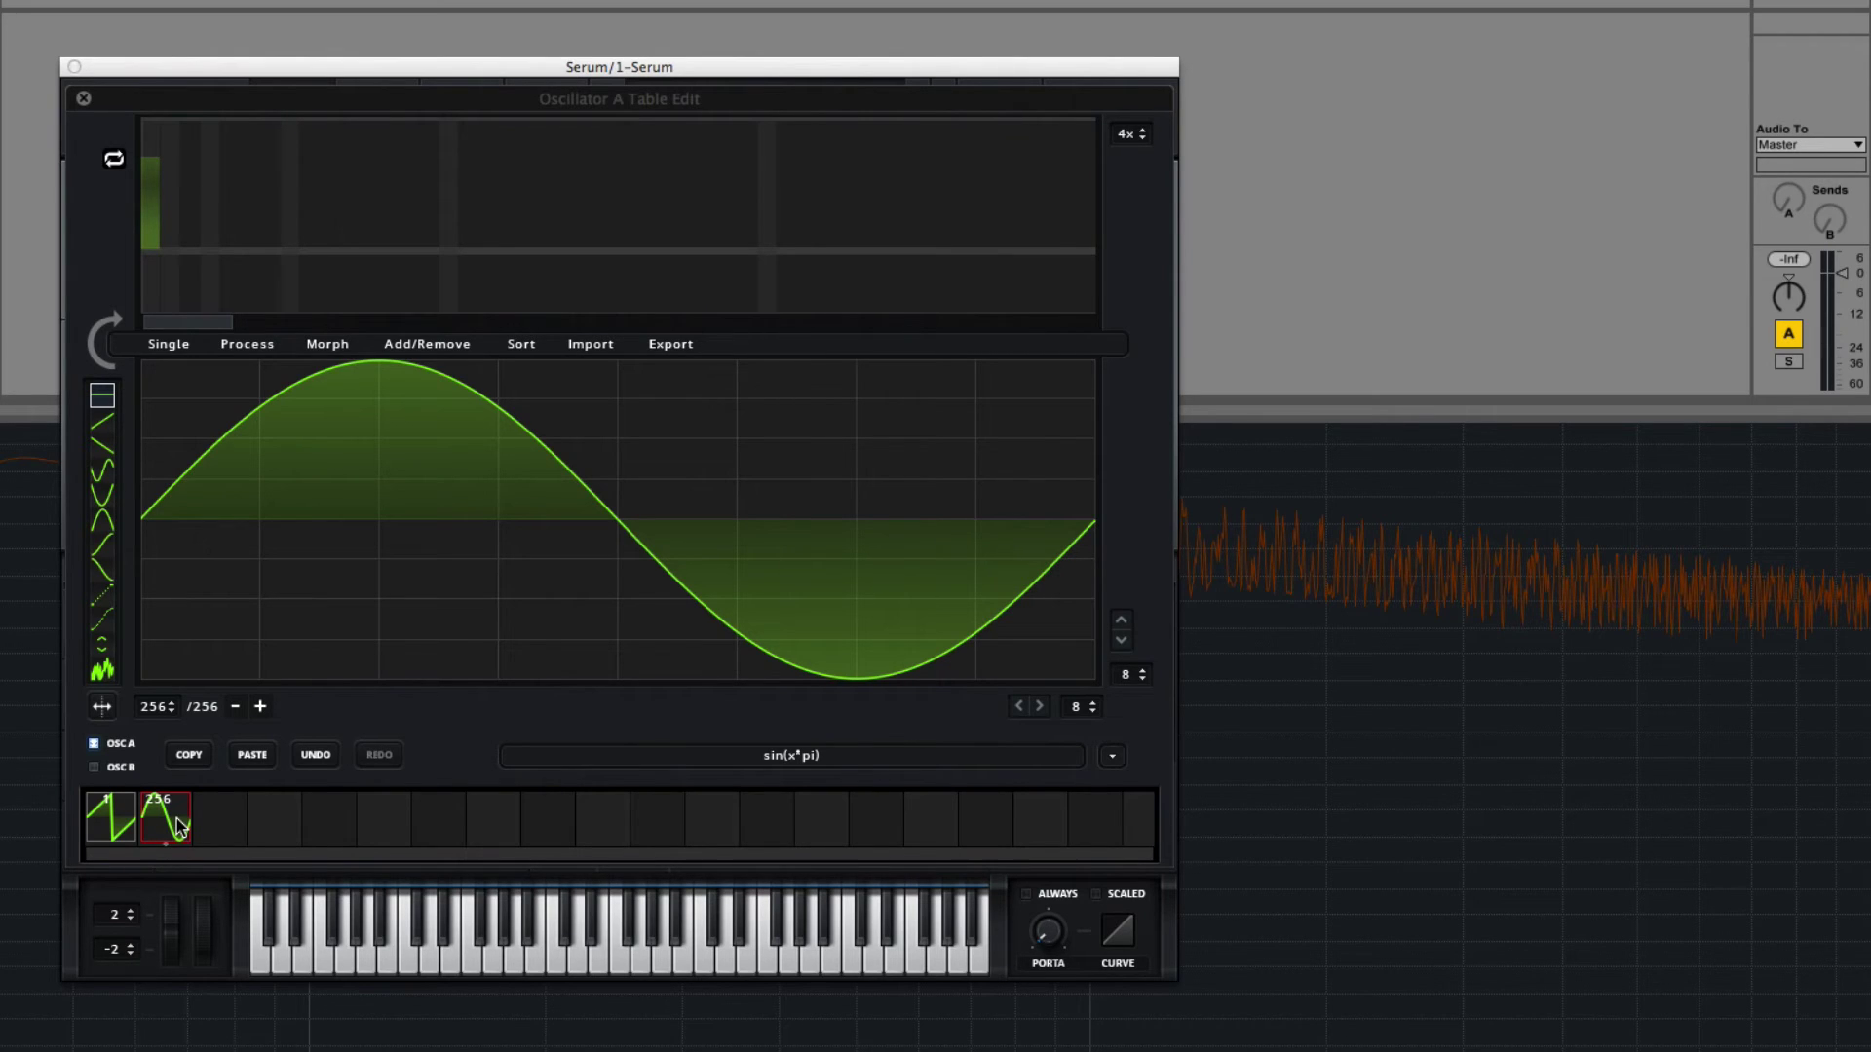
{"action": "left_click", "coordinate": [109, 832]}
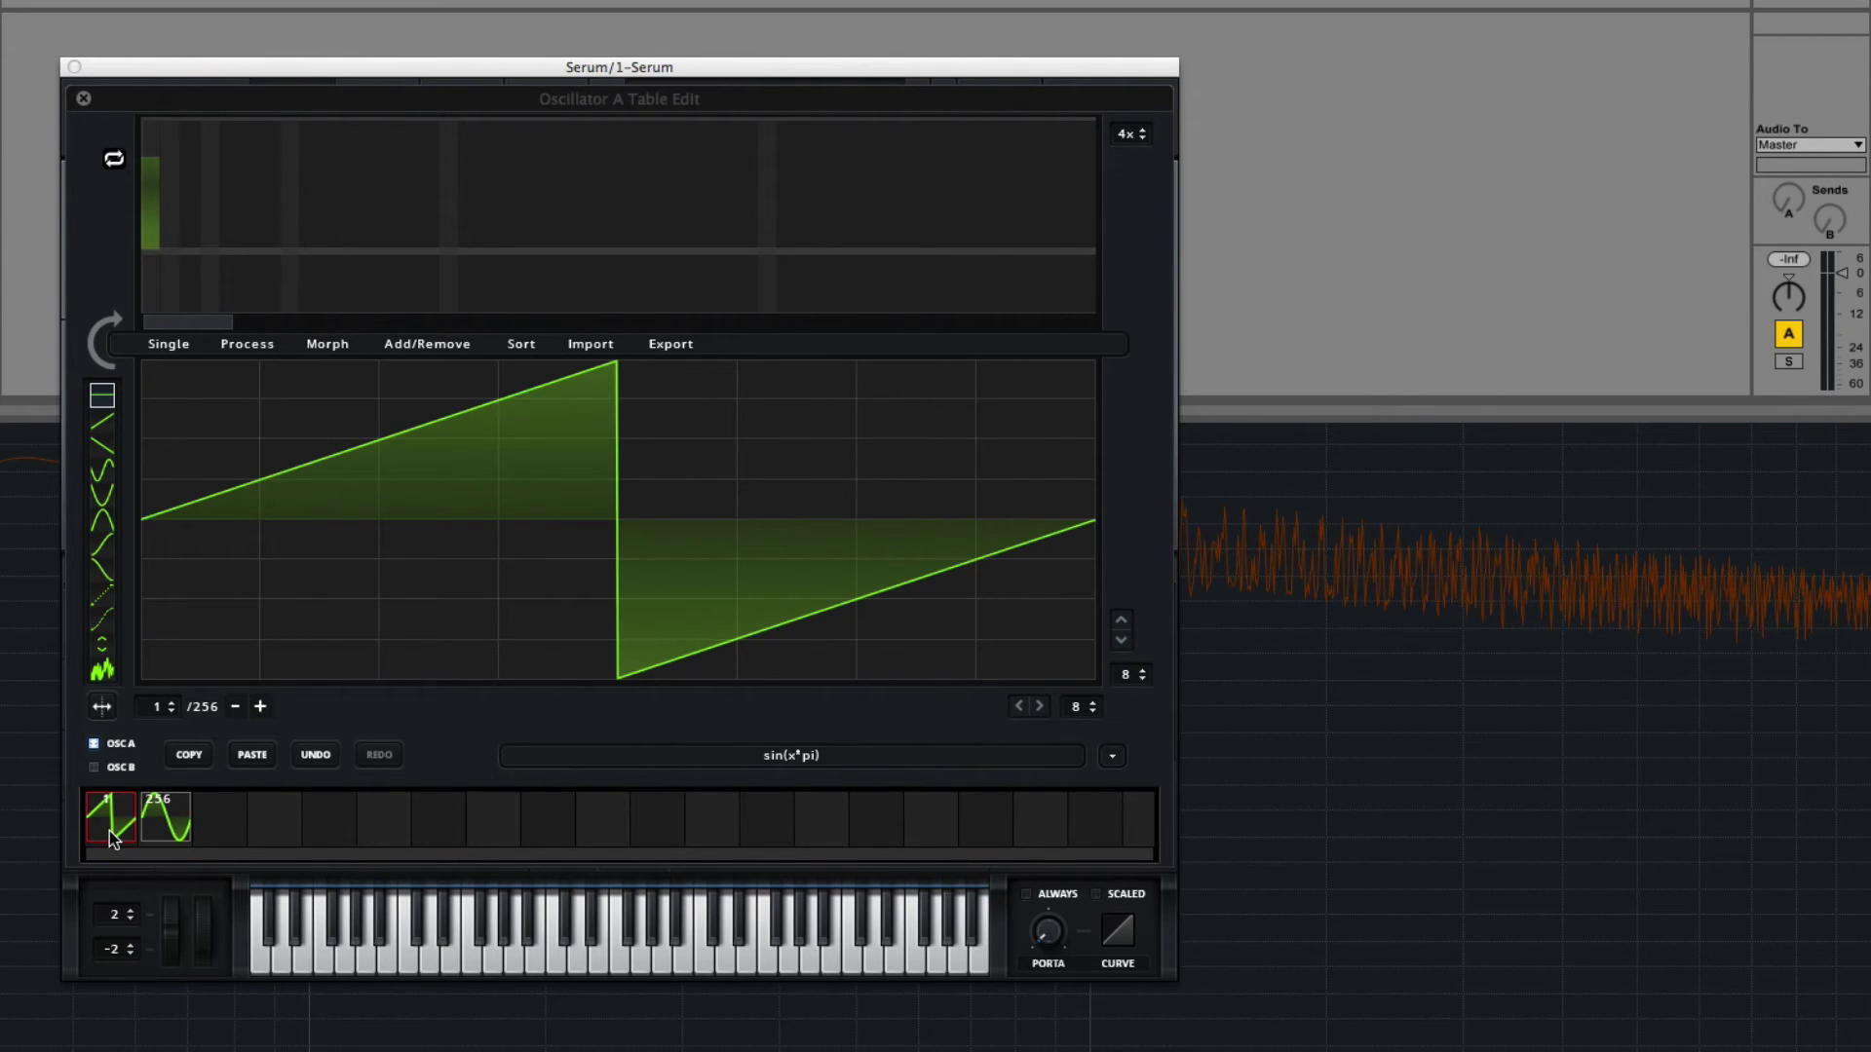
{"action": "left_click", "coordinate": [96, 341]}
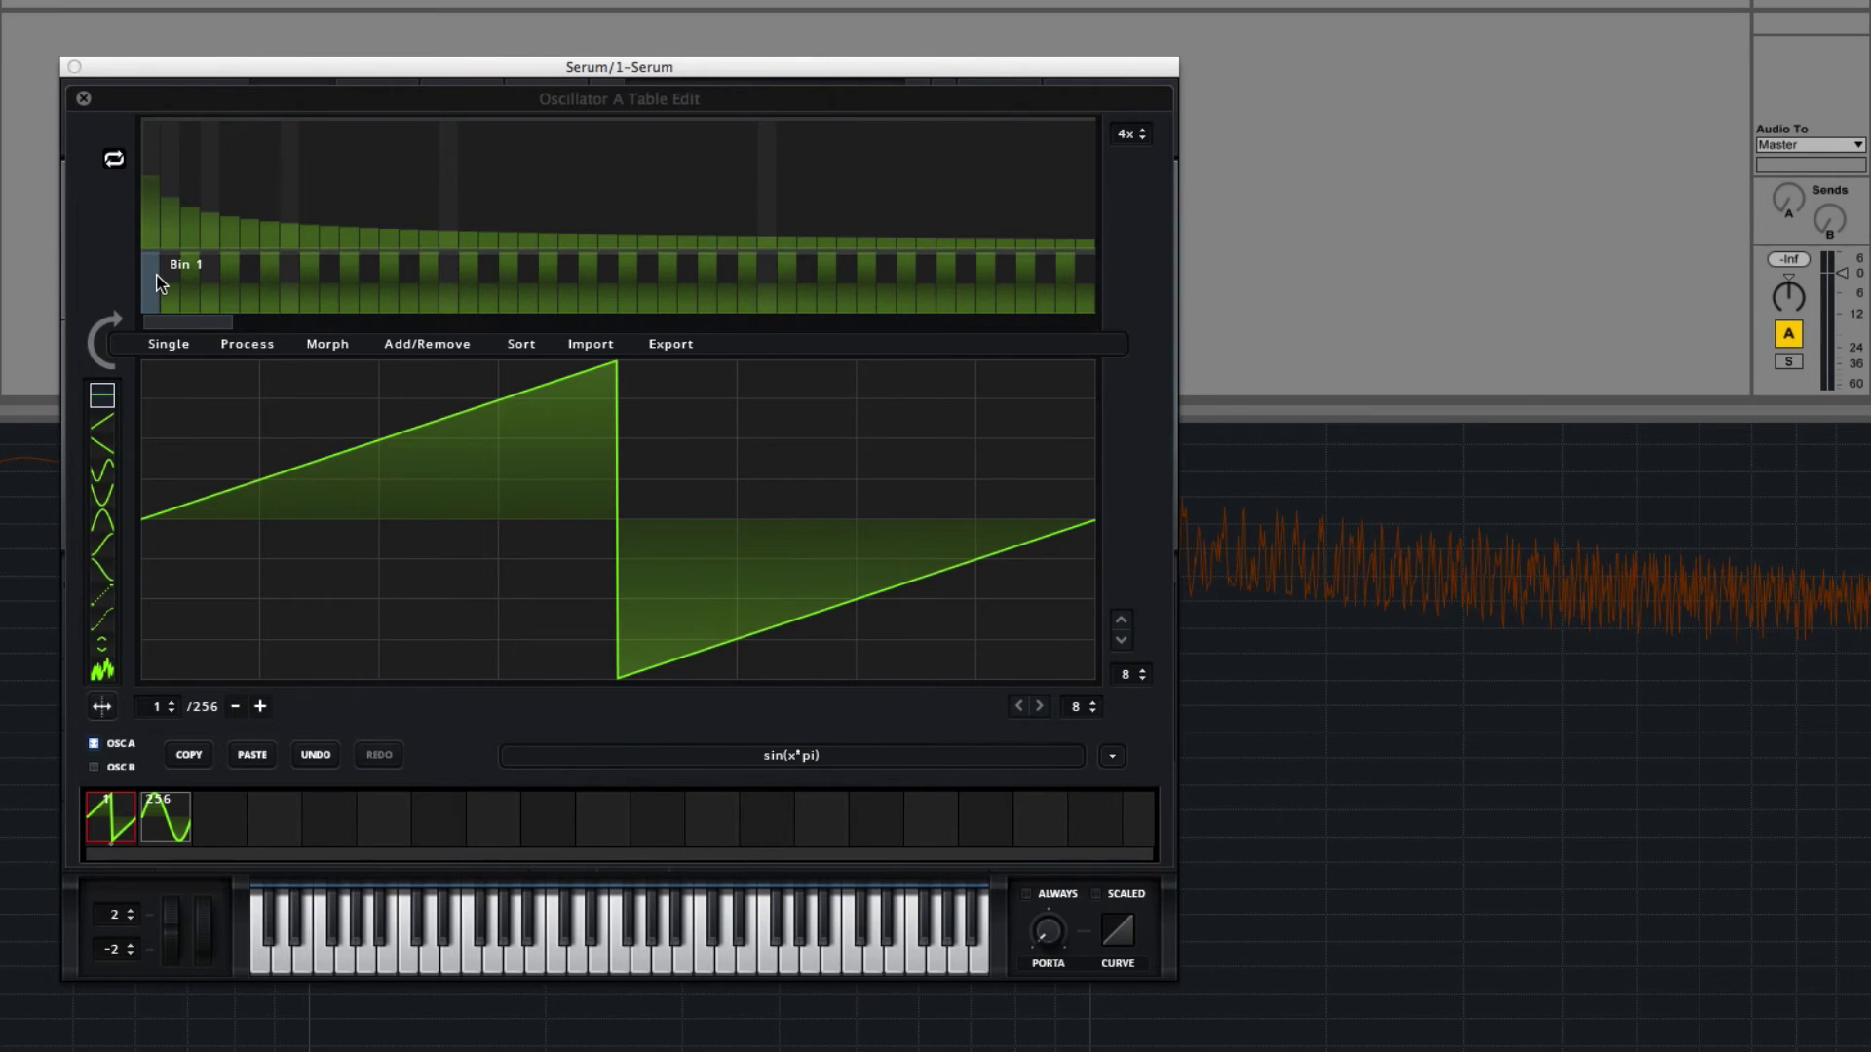
Reset the wavetable via Init All, add a second frame, and make it a sine.
{"action": "left_click", "coordinate": [446, 343]}
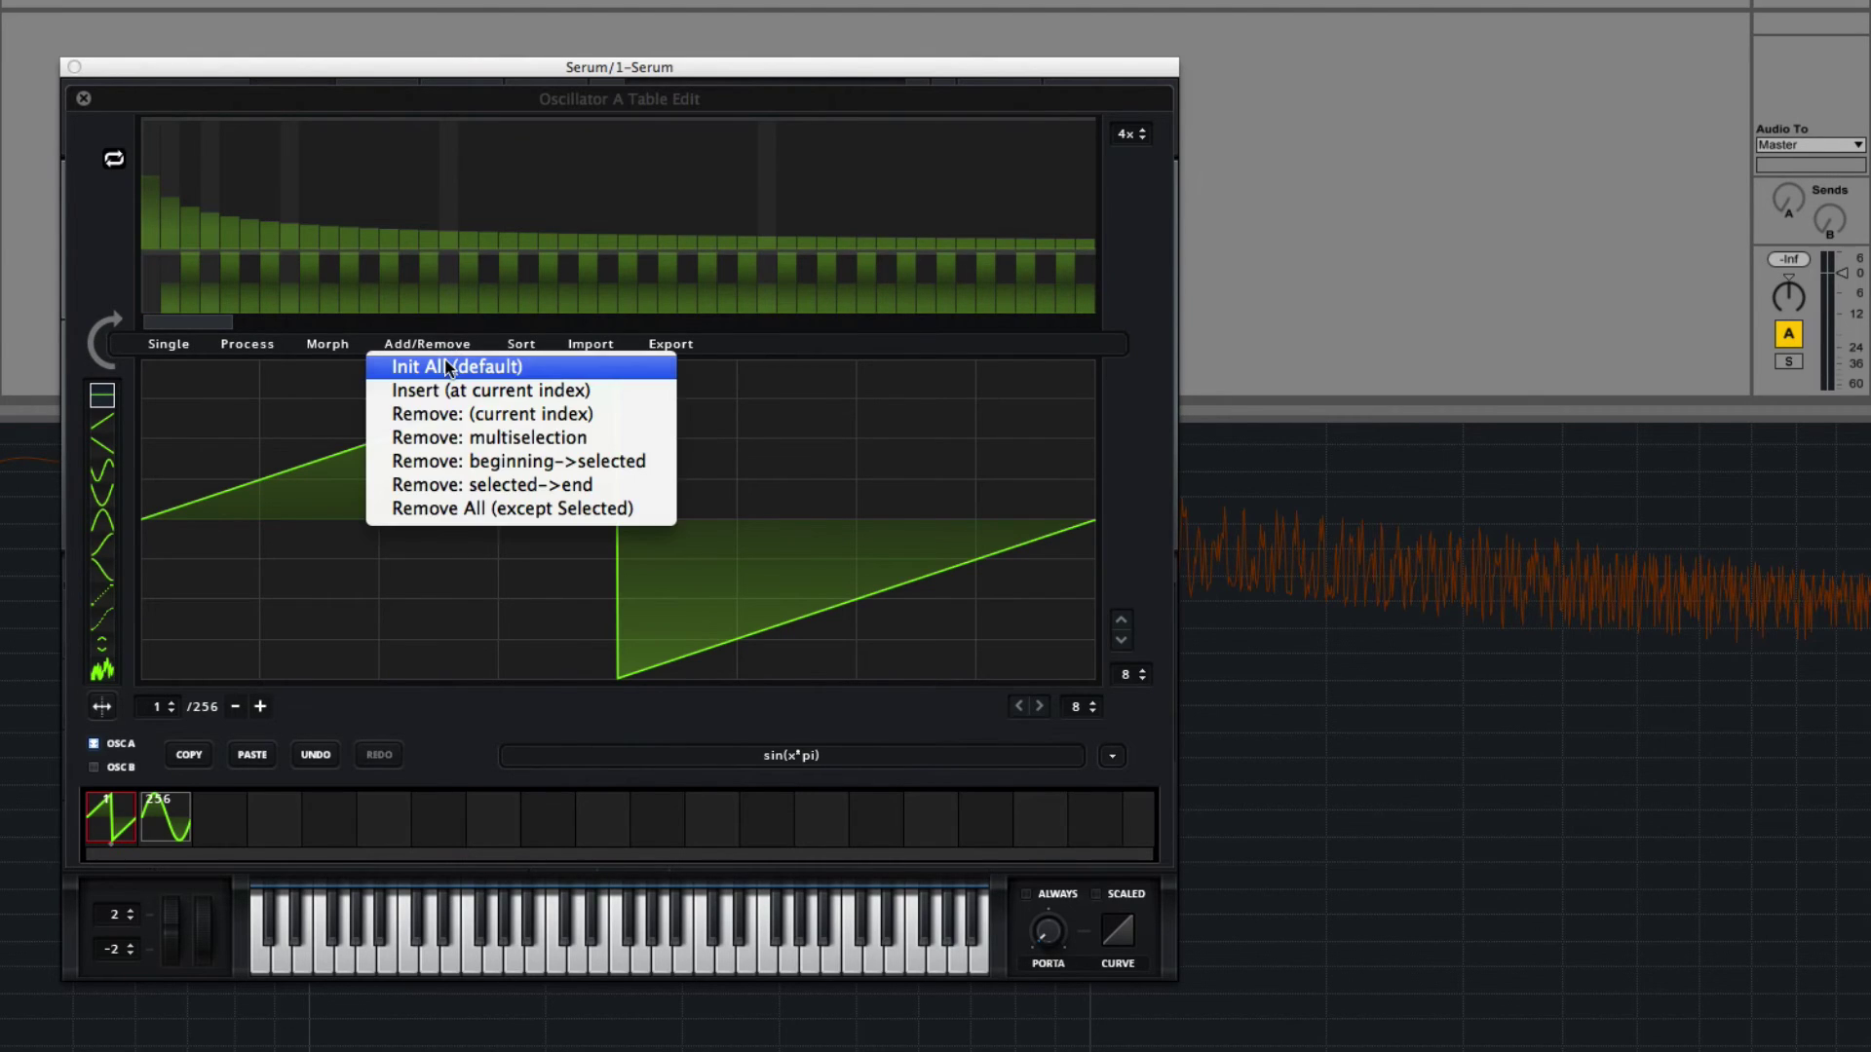
{"action": "left_click", "coordinate": [448, 367]}
{"action": "left_click", "coordinate": [1111, 756]}
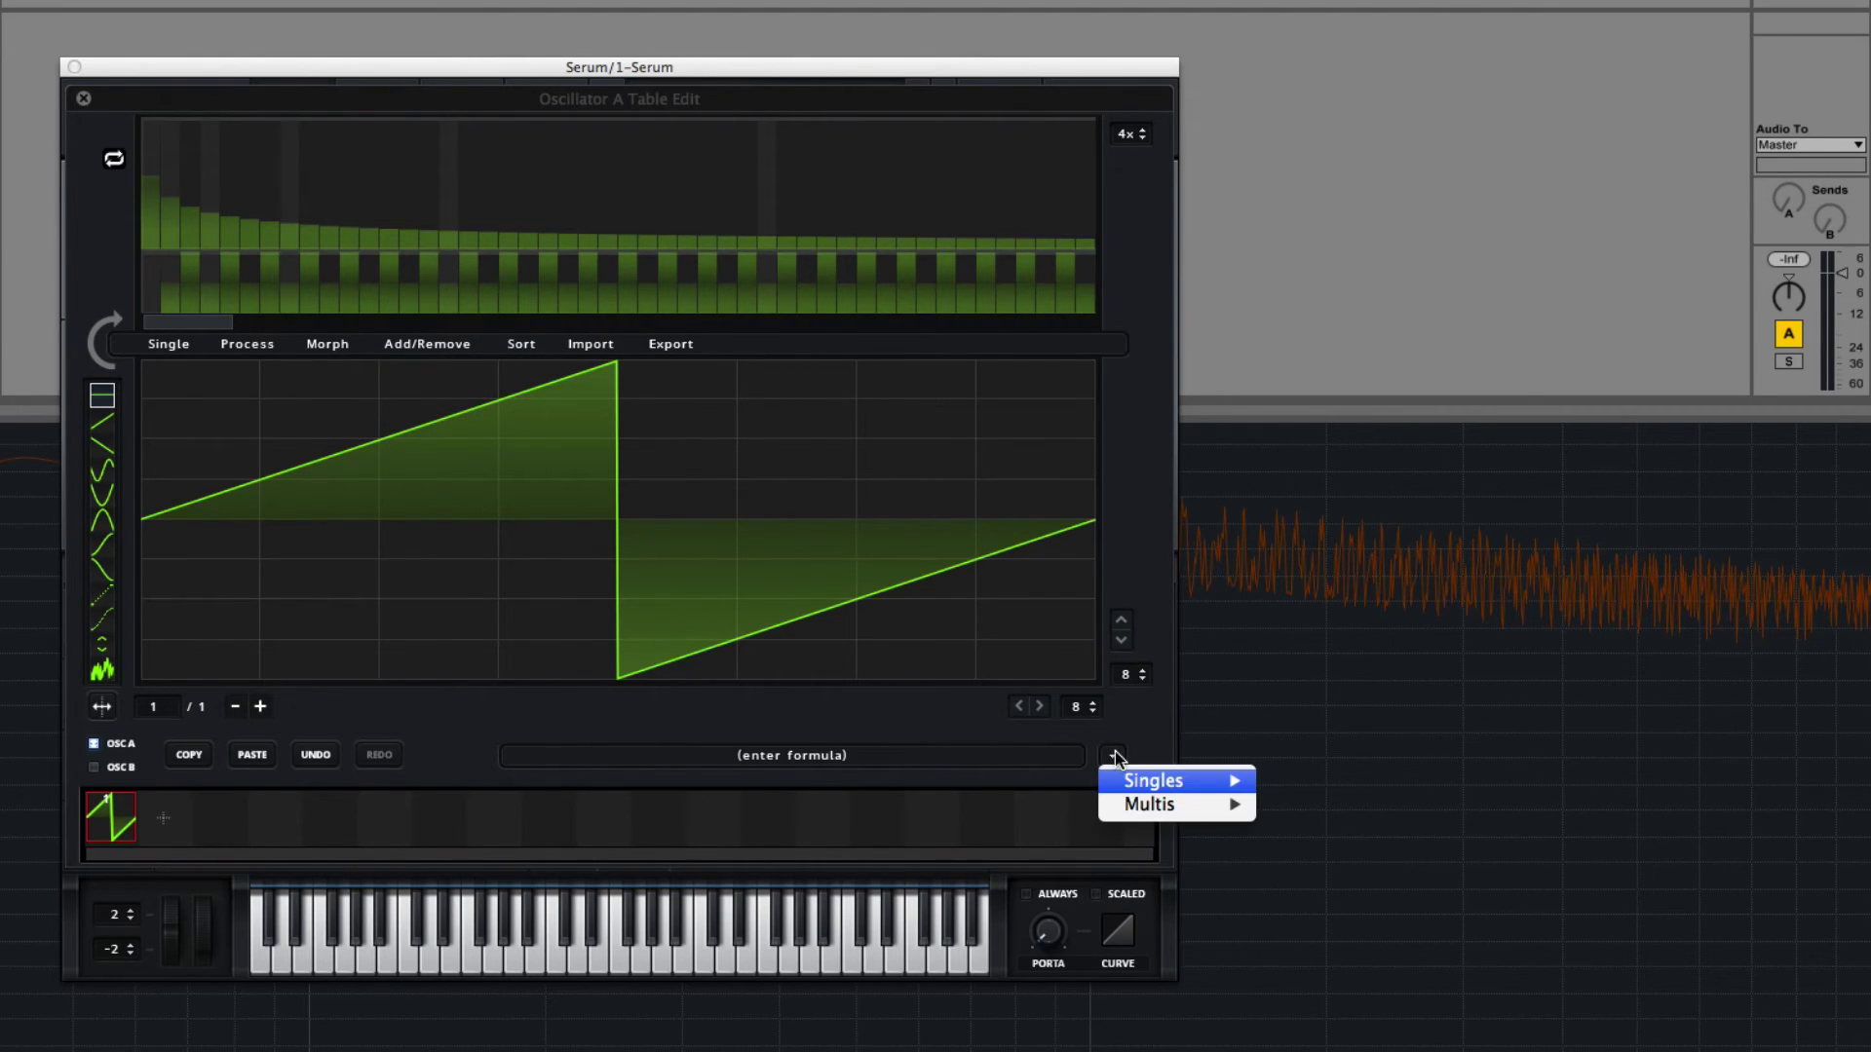
{"action": "left_click", "coordinate": [162, 818]}
{"action": "left_click", "coordinate": [1112, 756]}
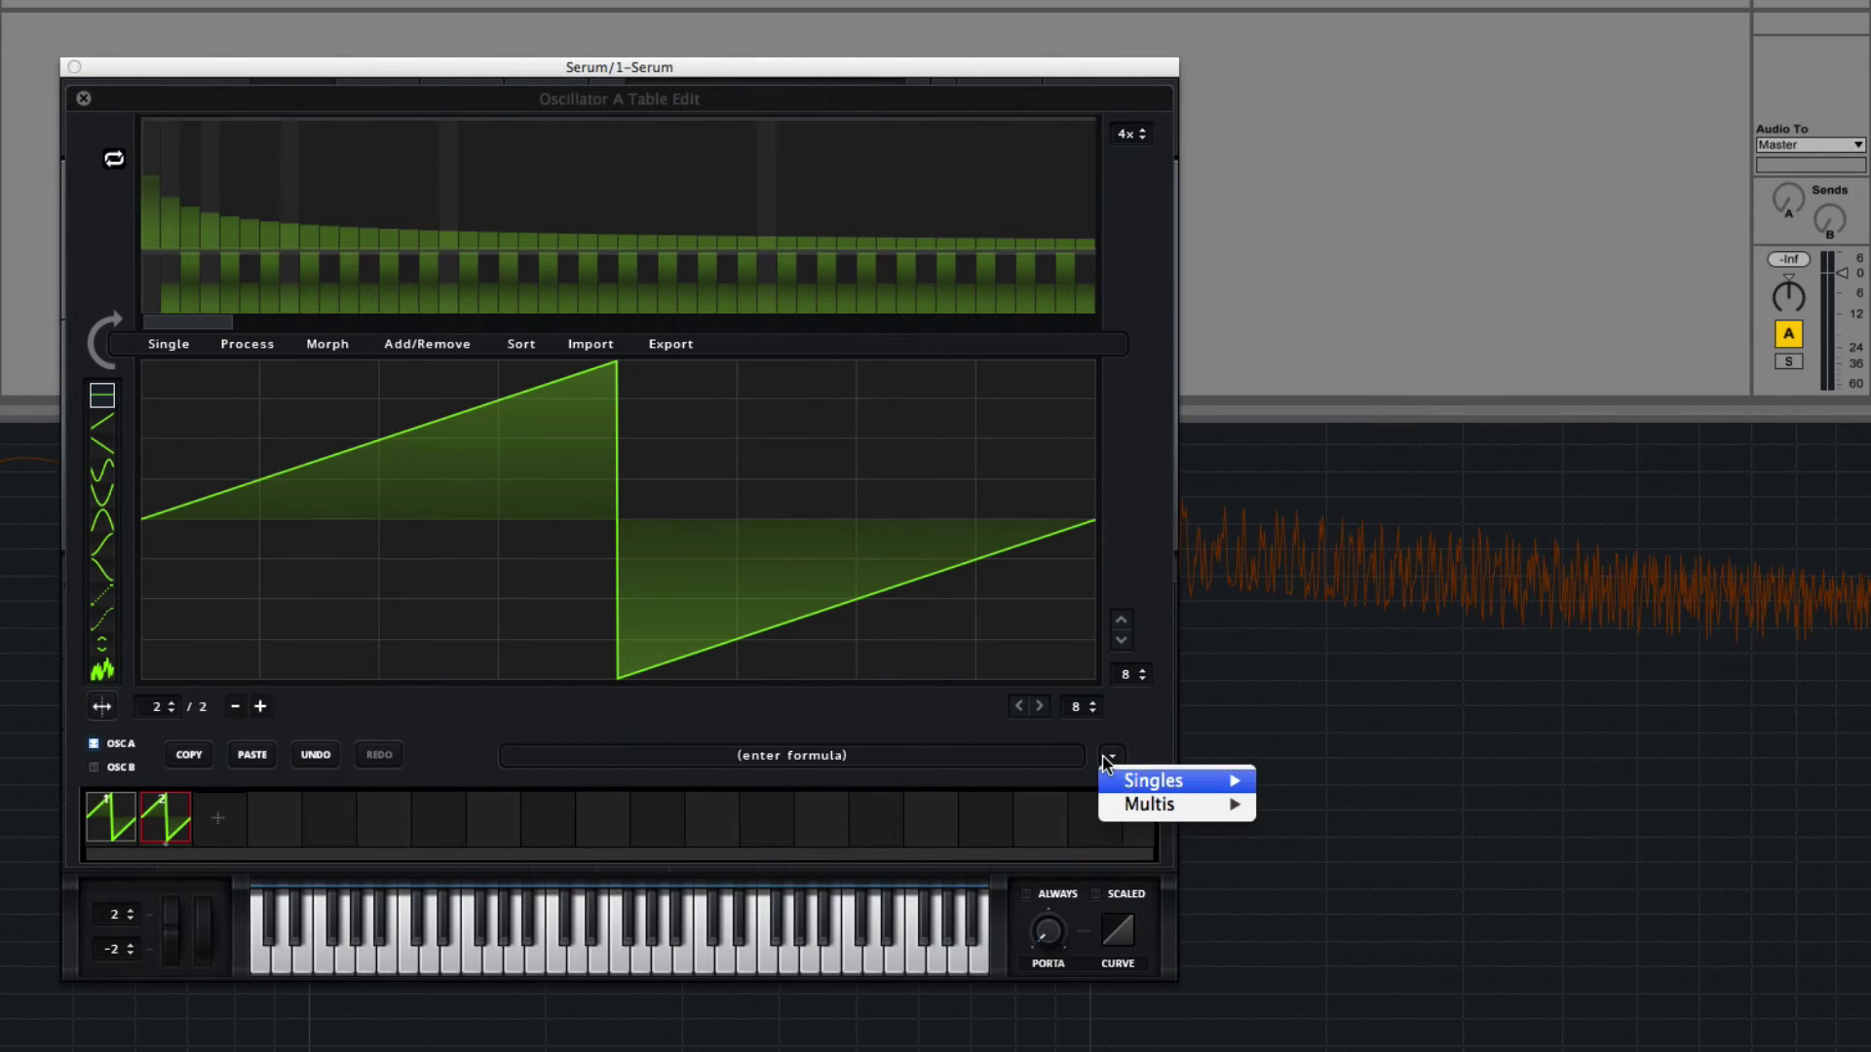
{"action": "mouse_move", "coordinate": [1130, 785]}
{"action": "left_click", "coordinate": [1352, 877]}
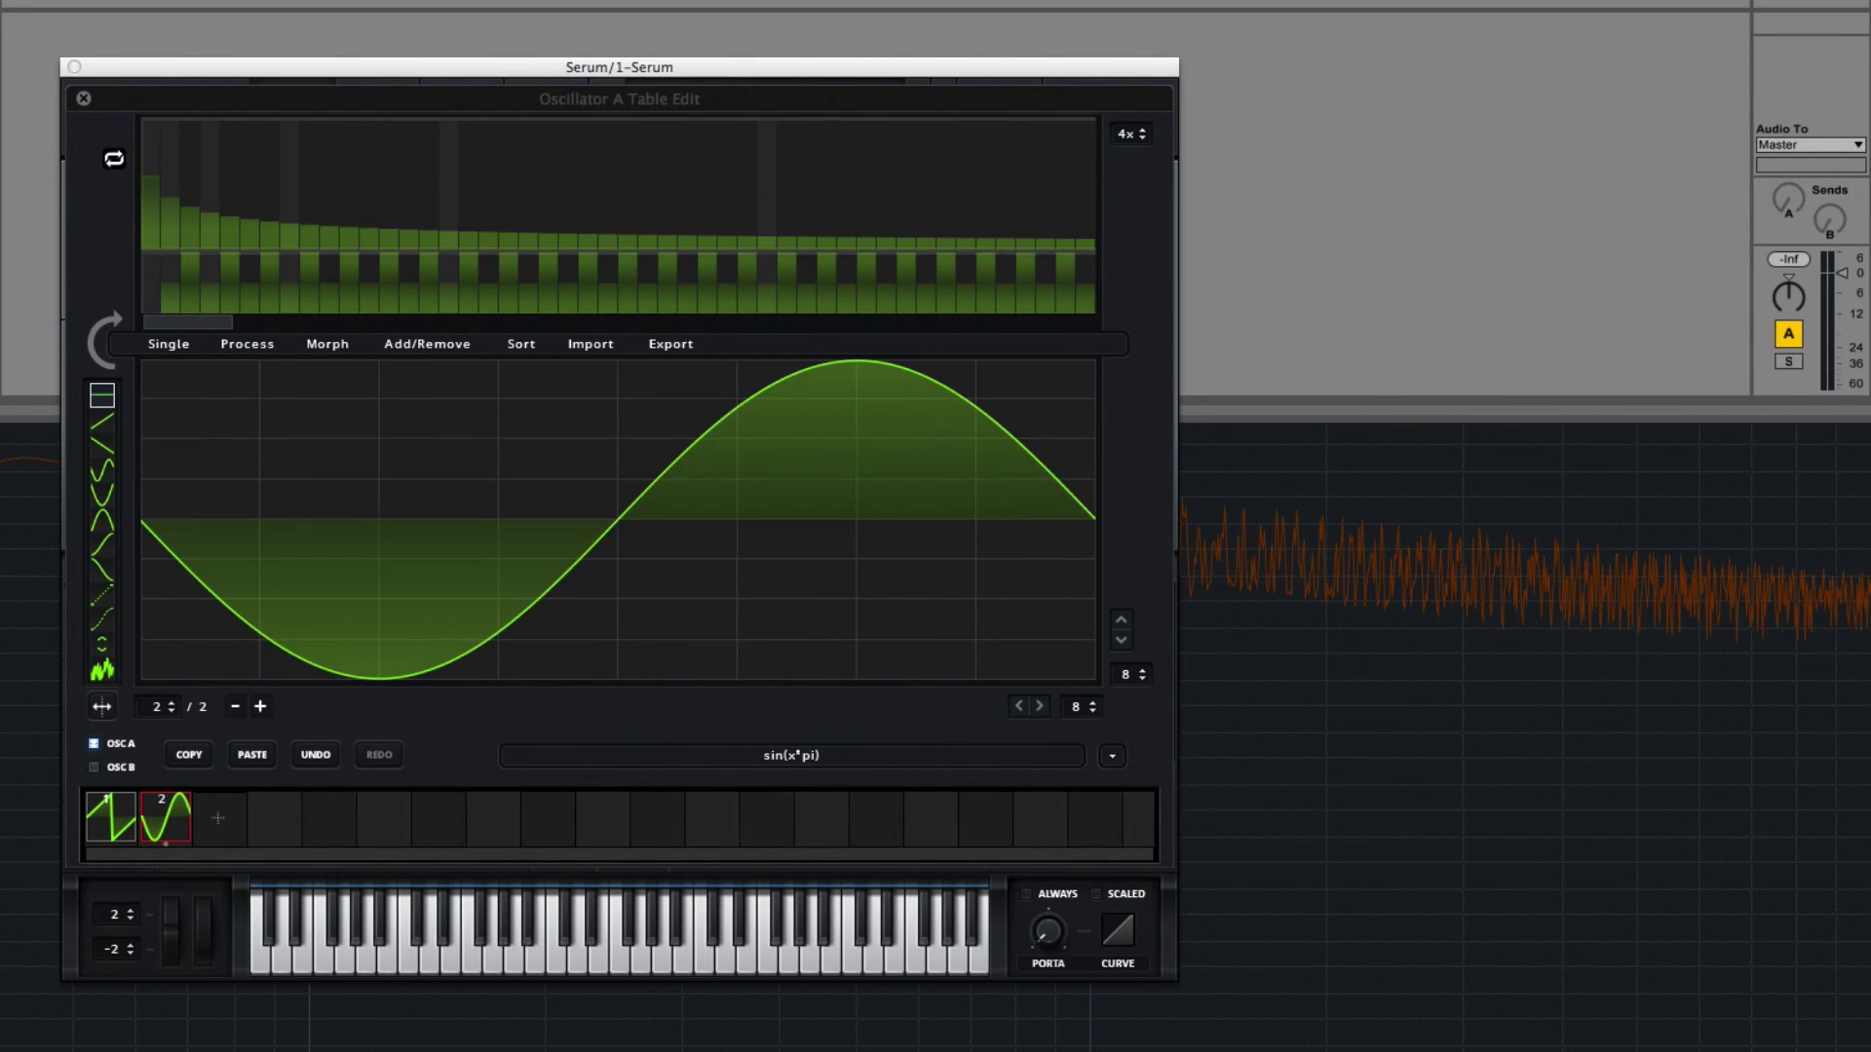
Morph saw to sine across 256 frames, shift the fundamental's phase, and close the editor.
{"action": "left_click", "coordinate": [338, 344]}
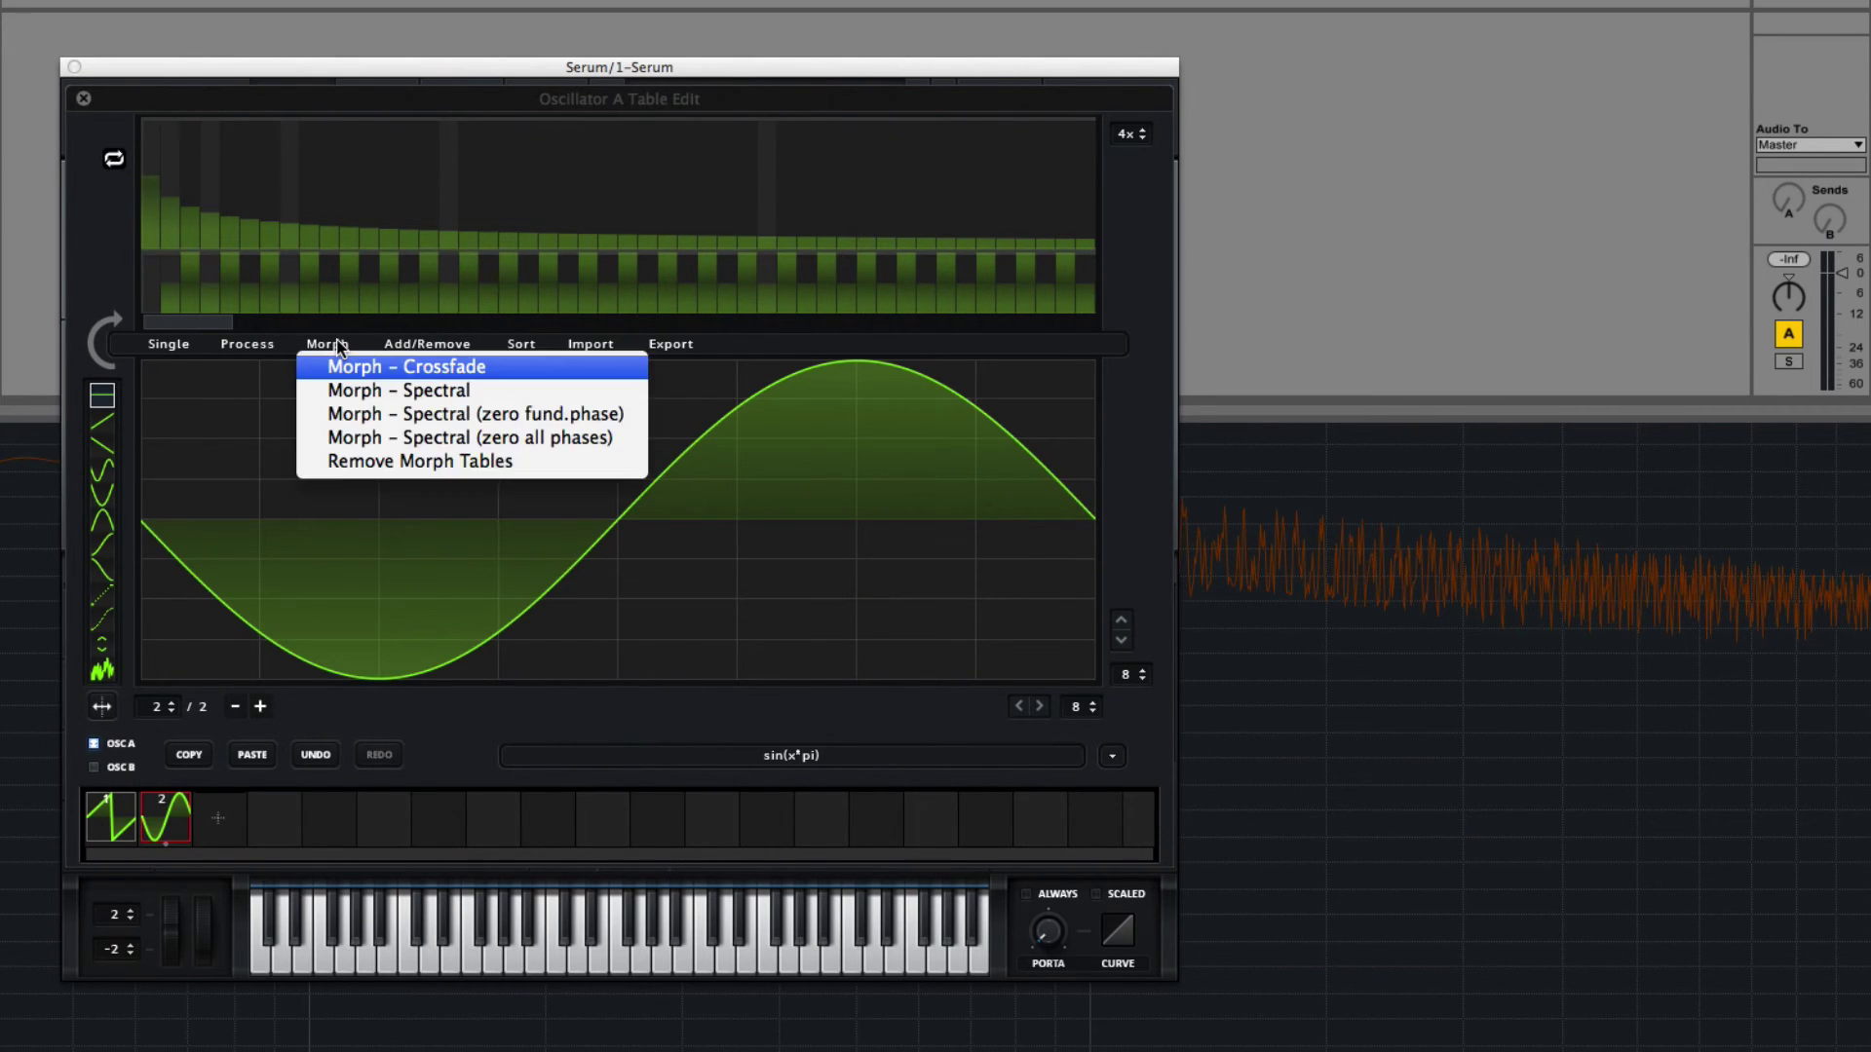
{"action": "left_click", "coordinate": [368, 415]}
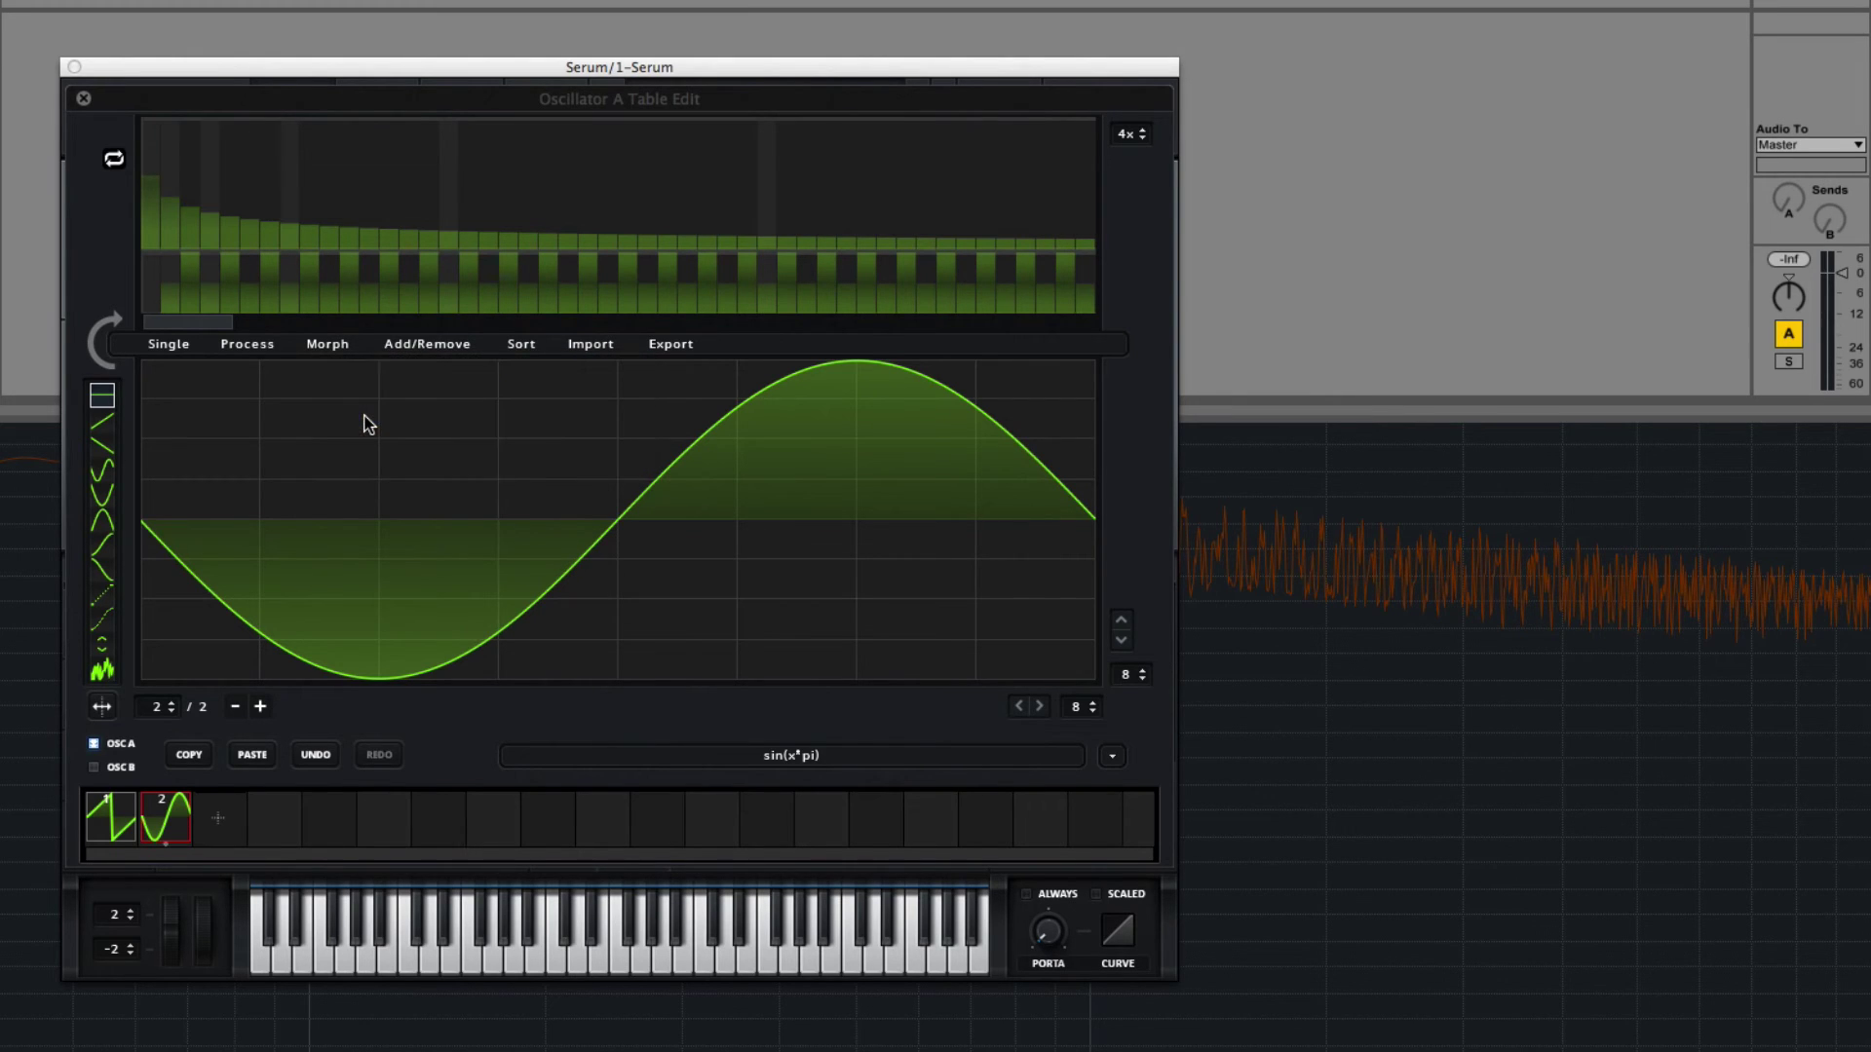
{"action": "left_click", "coordinate": [109, 326]}
{"action": "left_click_drag", "start_coordinate": [148, 299], "coordinate": [132, 433]}
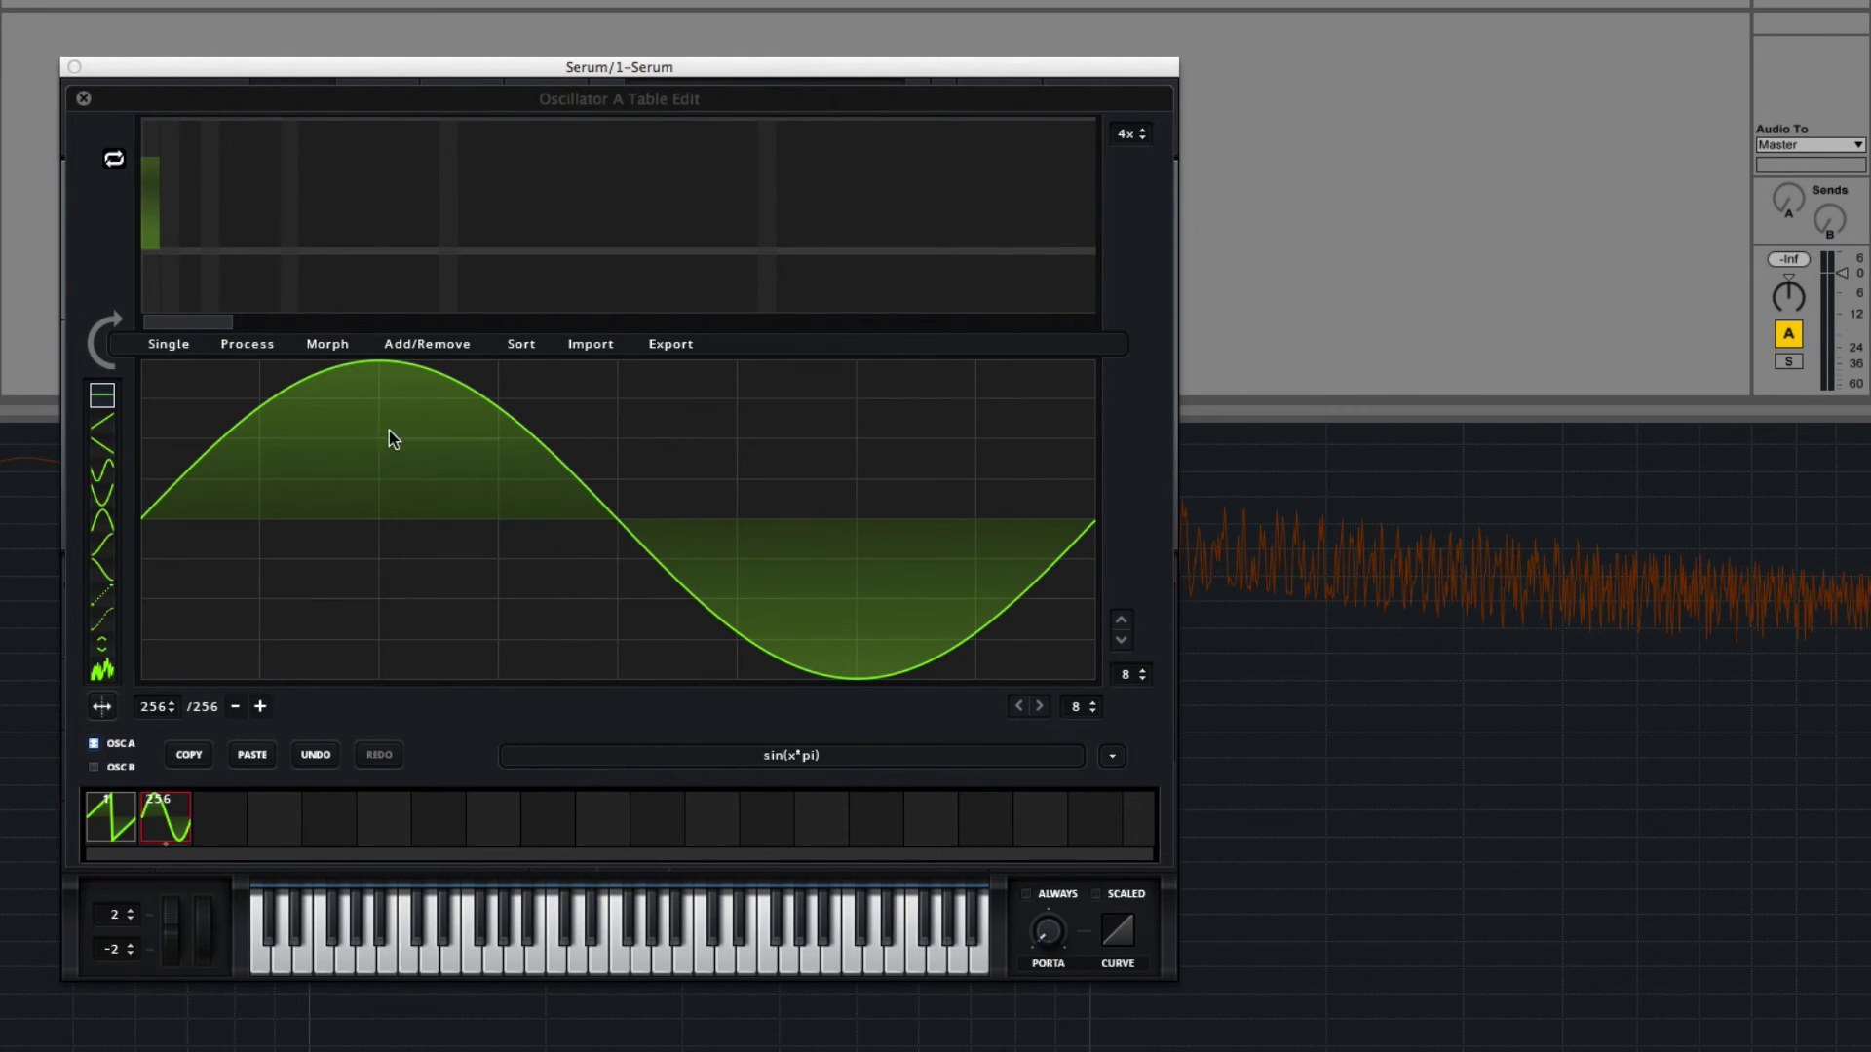
{"action": "left_click", "coordinate": [84, 99]}
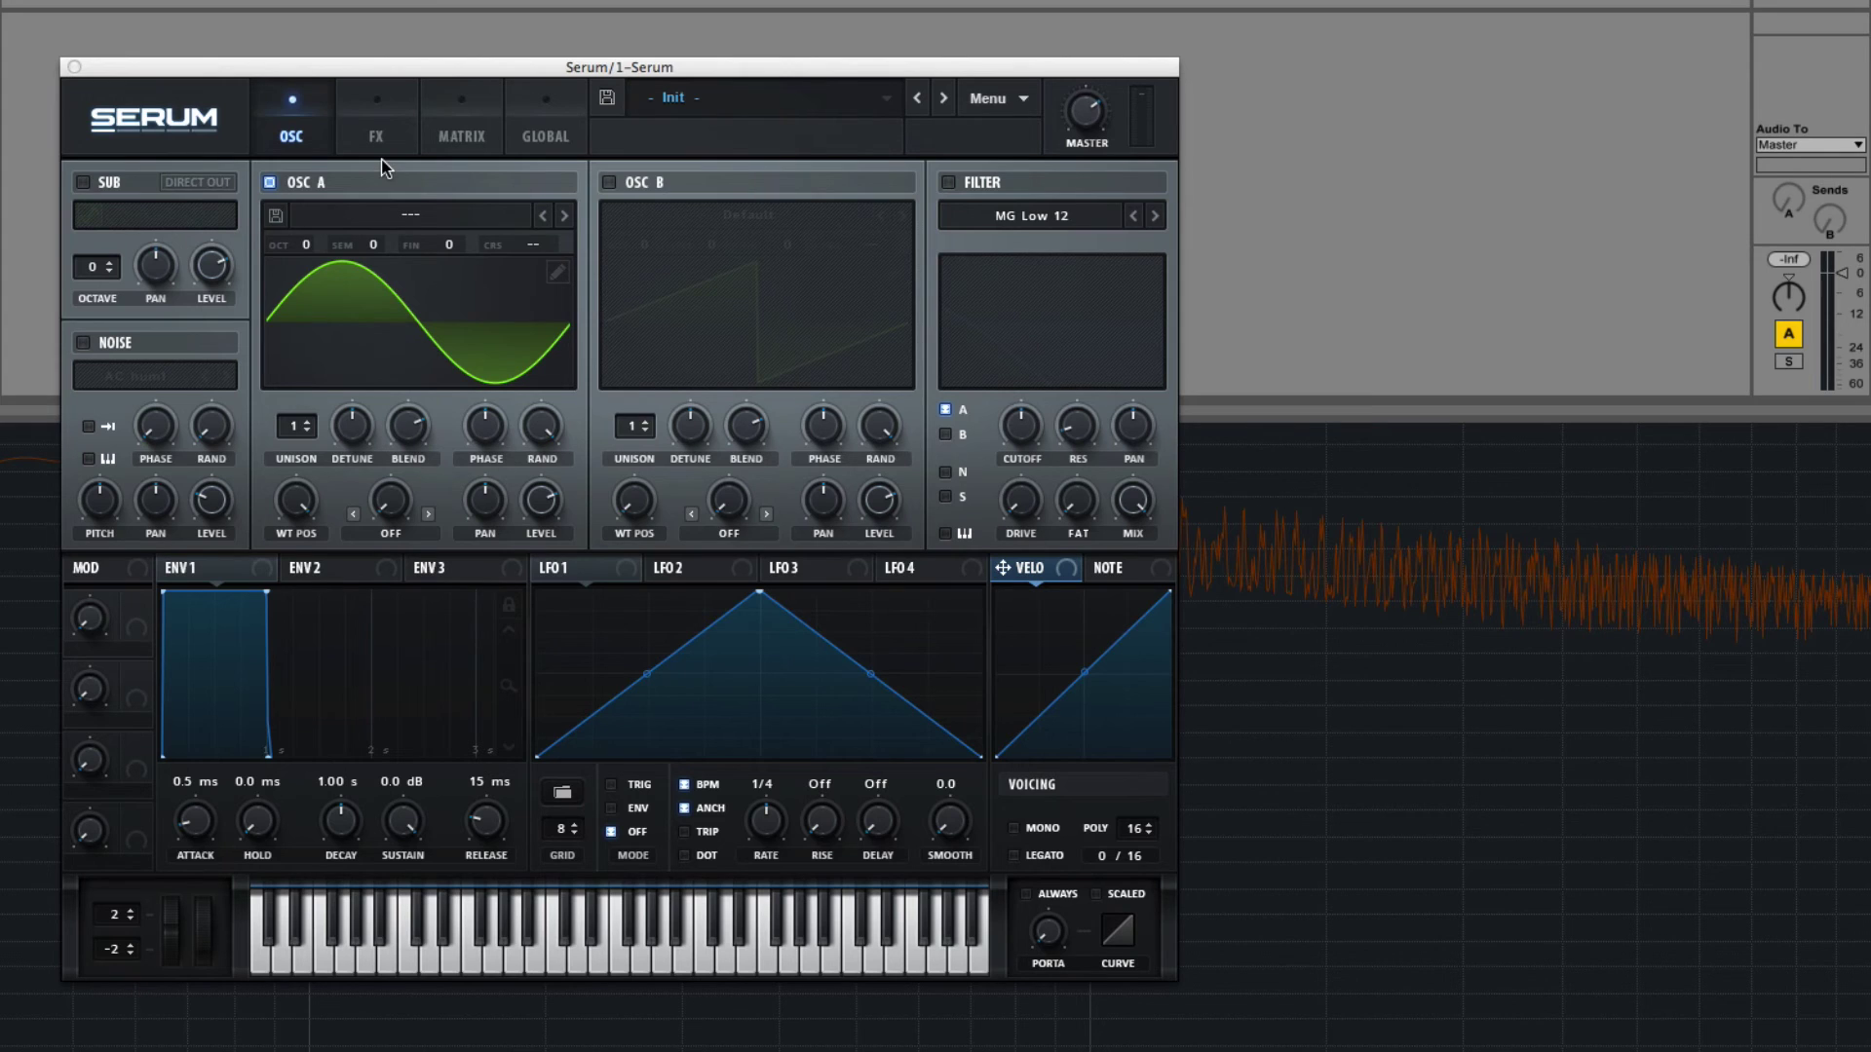
{"action": "mouse_move", "coordinate": [295, 501]}
{"action": "left_mouse_down"}
{"action": "mouse_move", "coordinate": [295, 468]}
{"action": "mouse_move", "coordinate": [295, 516]}
{"action": "left_mouse_up"}
{"action": "left_click", "coordinate": [353, 136]}
{"action": "left_click", "coordinate": [295, 137]}
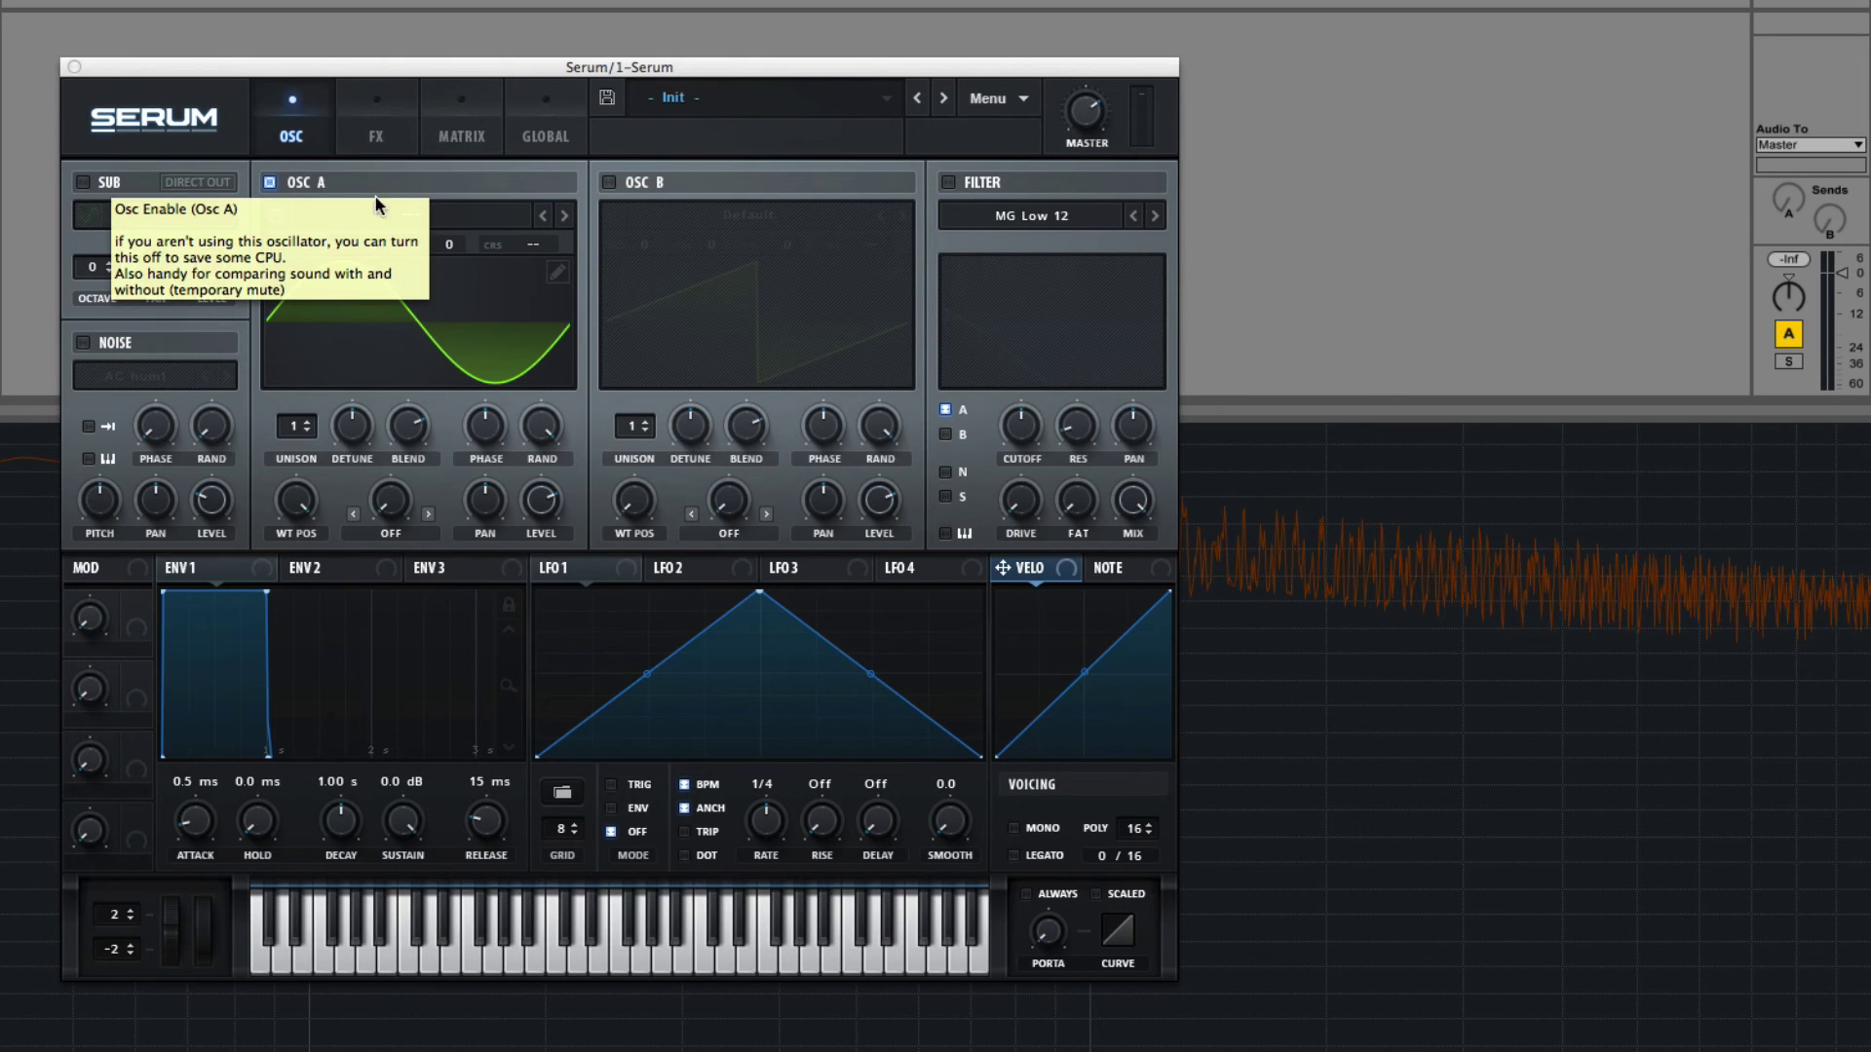
In oscillator A's wavetable editor, inspect the saw first frame, its harmonic spectrum, and the sine last frame.
{"action": "left_click", "coordinate": [558, 274]}
{"action": "left_click", "coordinate": [353, 349]}
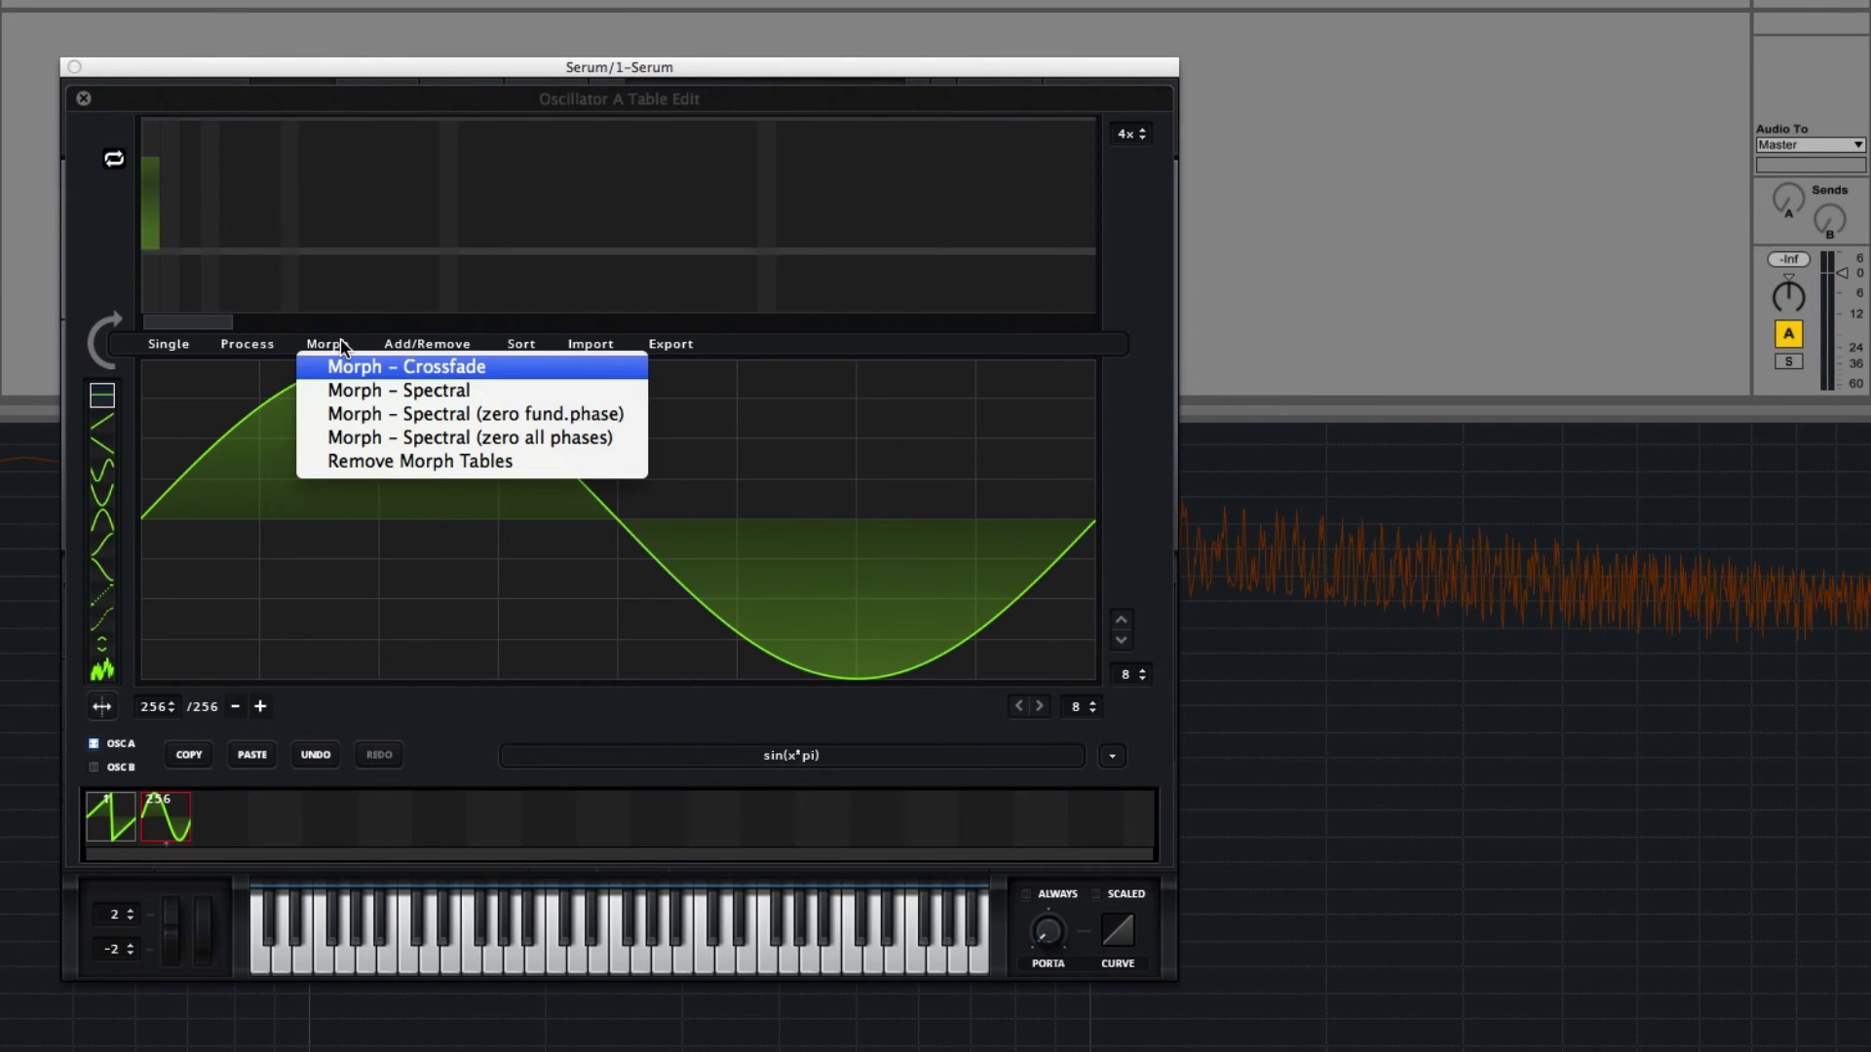
{"action": "left_click", "coordinate": [283, 815]}
{"action": "left_click", "coordinate": [104, 829]}
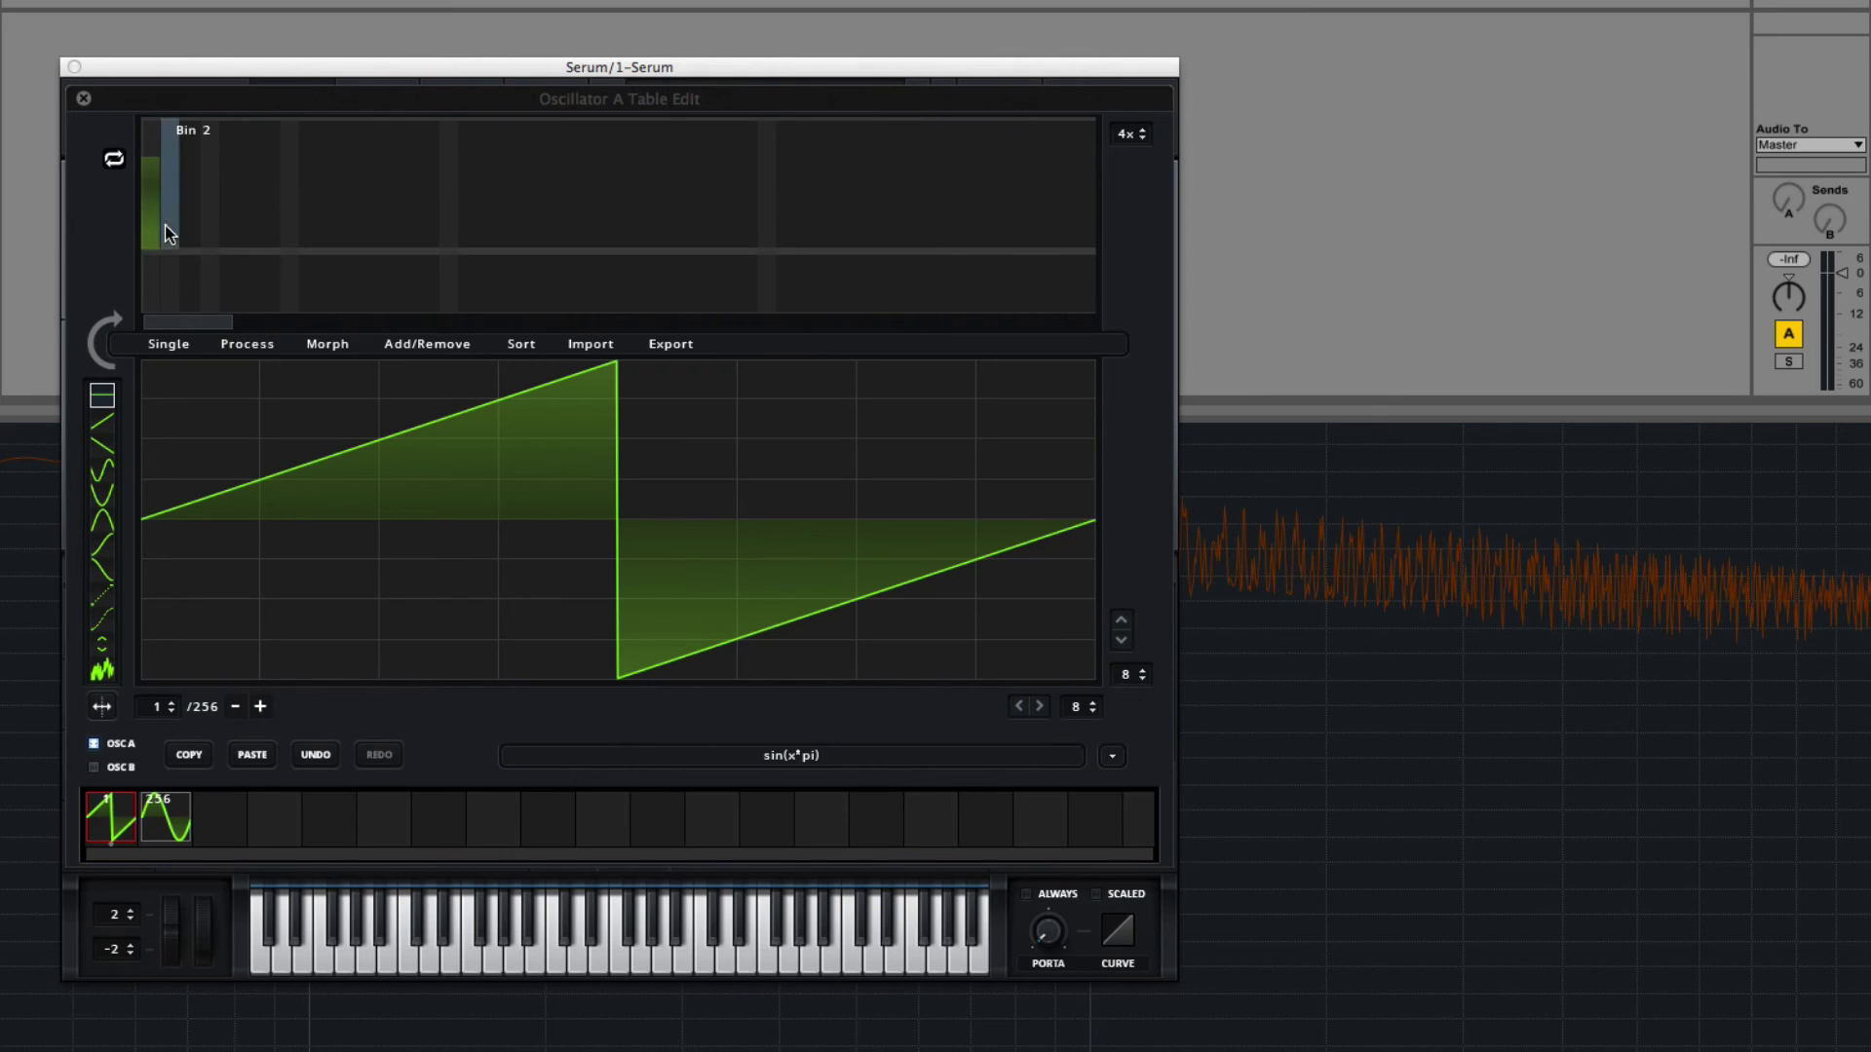
{"action": "left_click", "coordinate": [98, 359]}
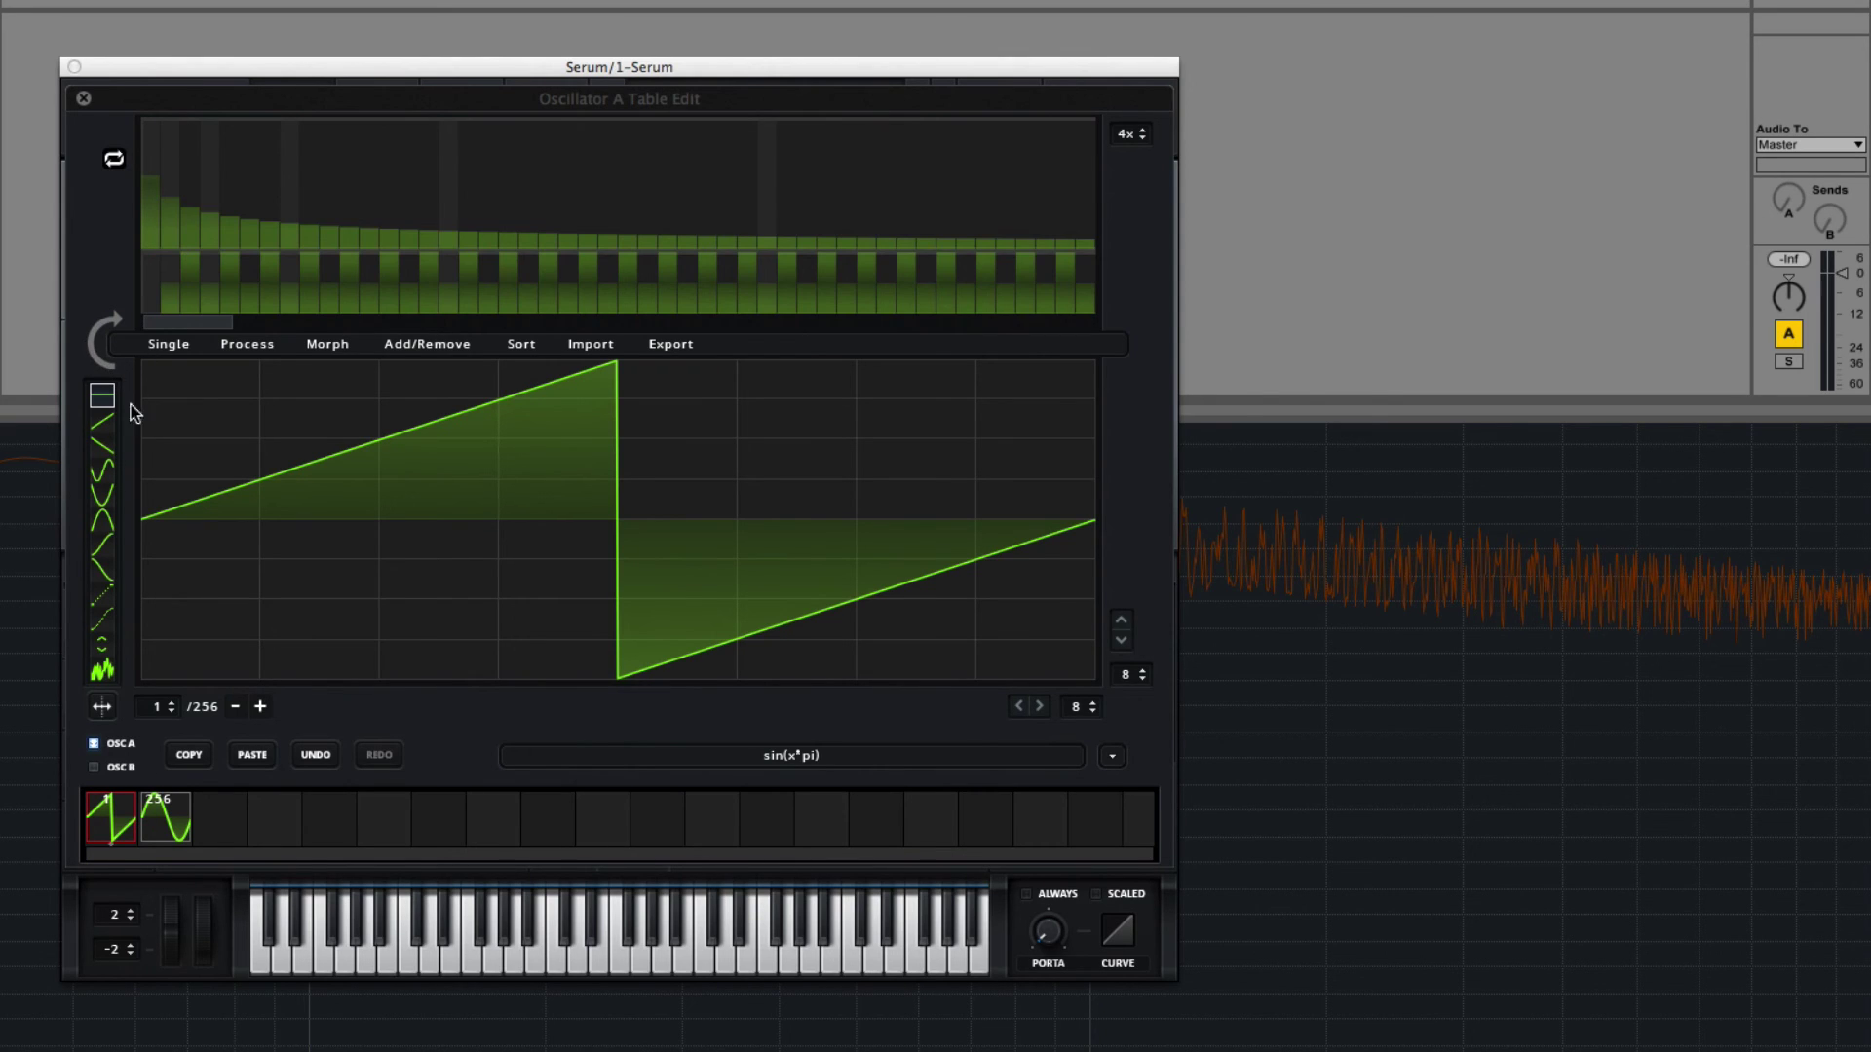
{"action": "left_click", "coordinate": [177, 823]}
Apply Morph – Spectral (zero all phases) and check the first and last frames.
{"action": "left_click", "coordinate": [337, 347]}
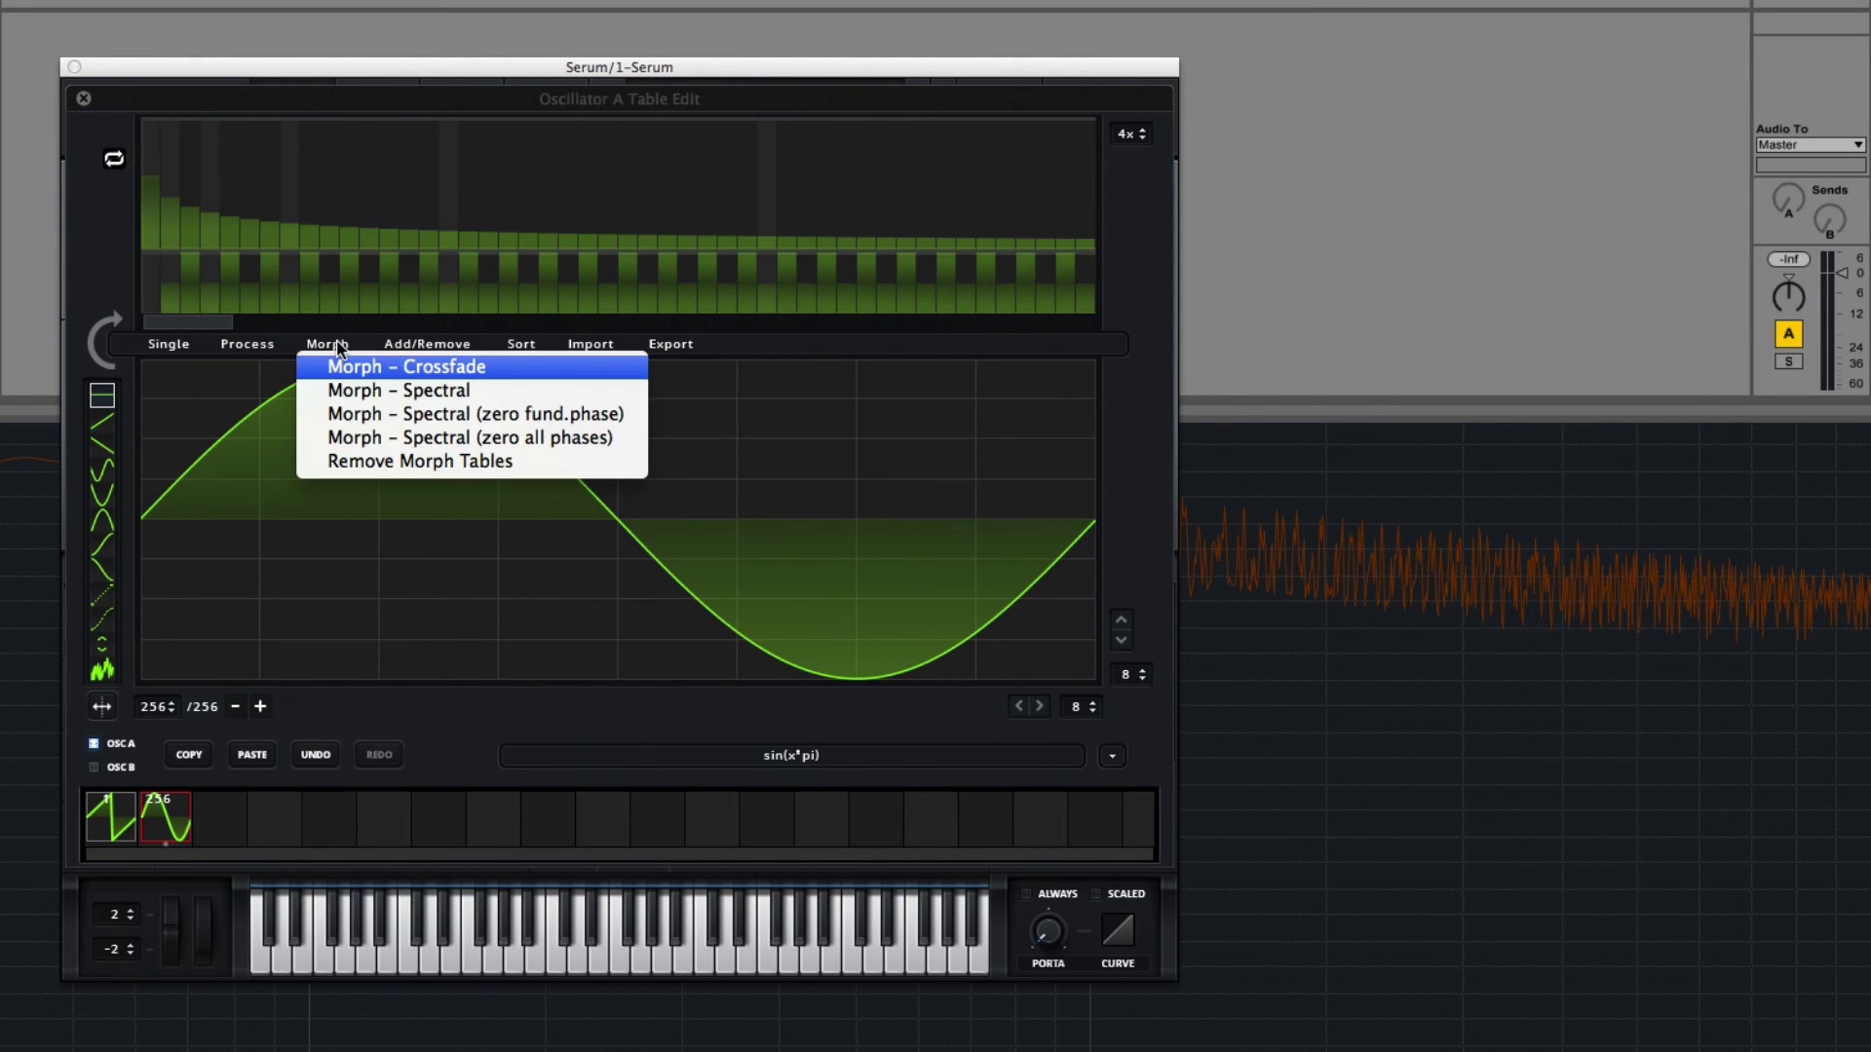
{"action": "left_click", "coordinate": [434, 440]}
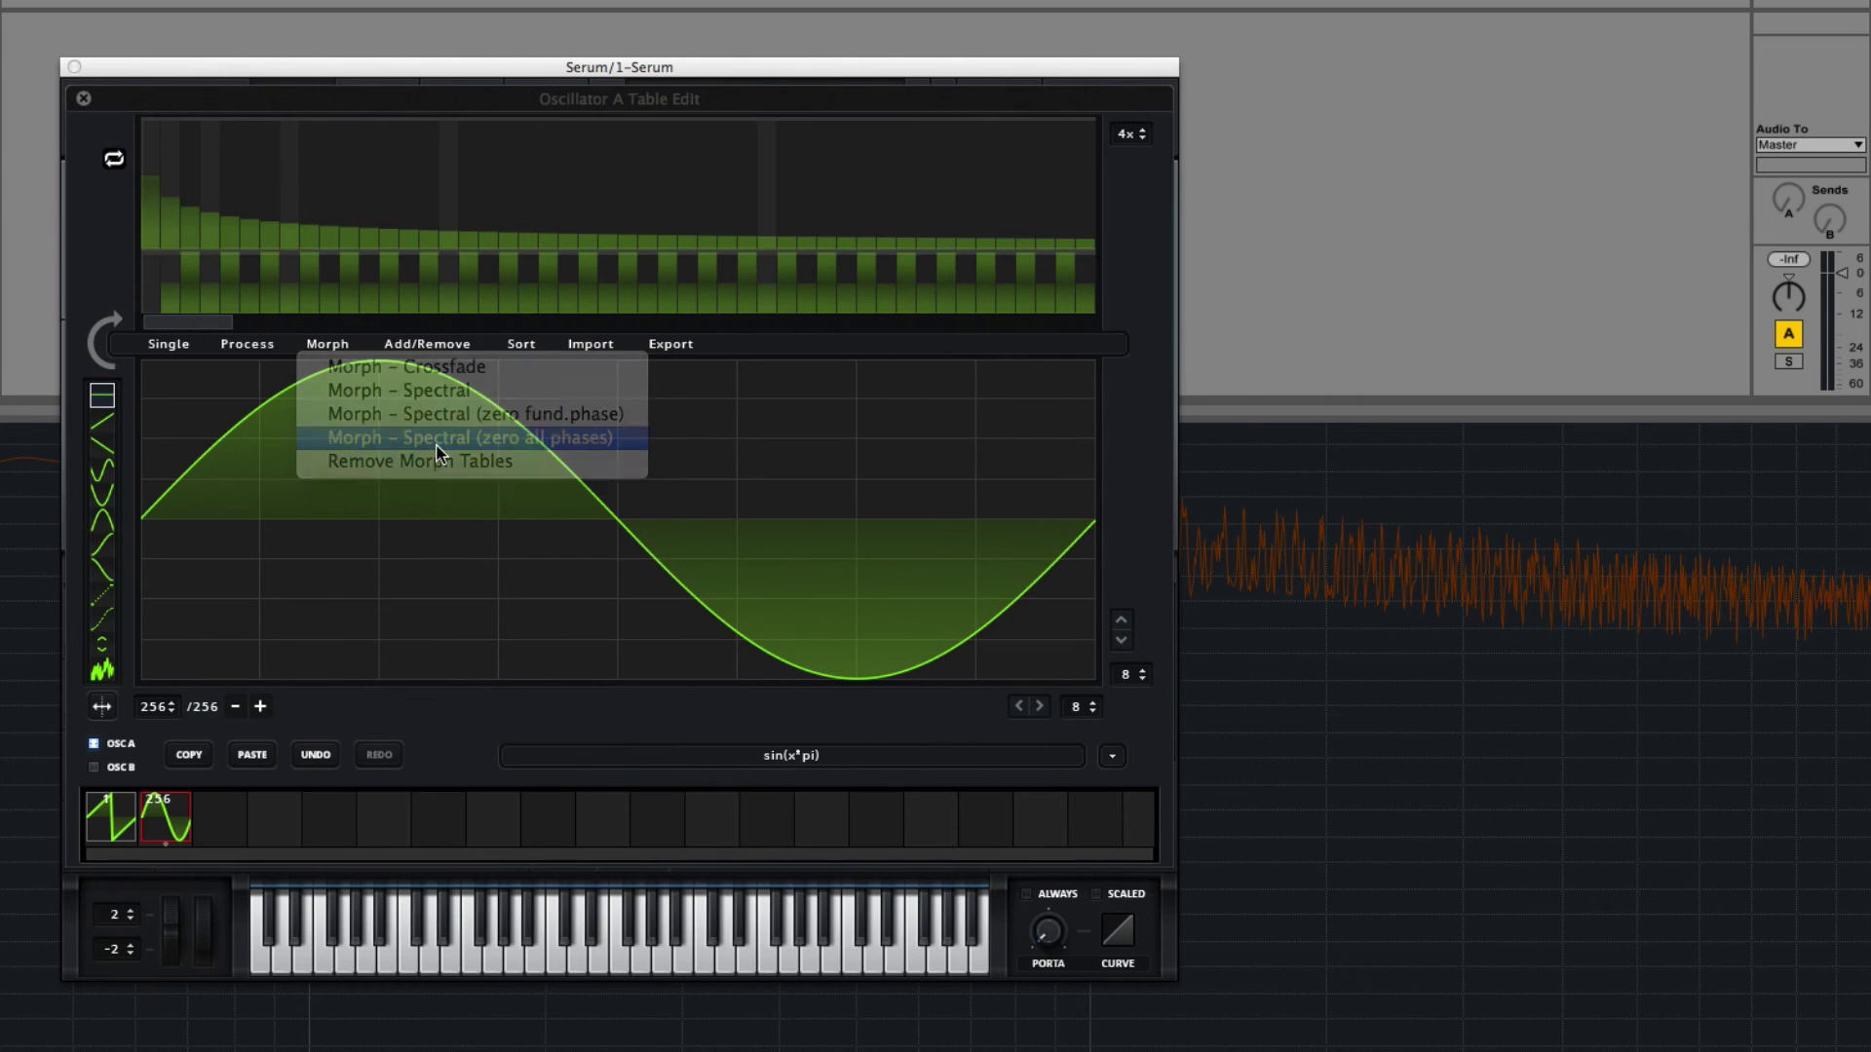
{"action": "left_click", "coordinate": [117, 836]}
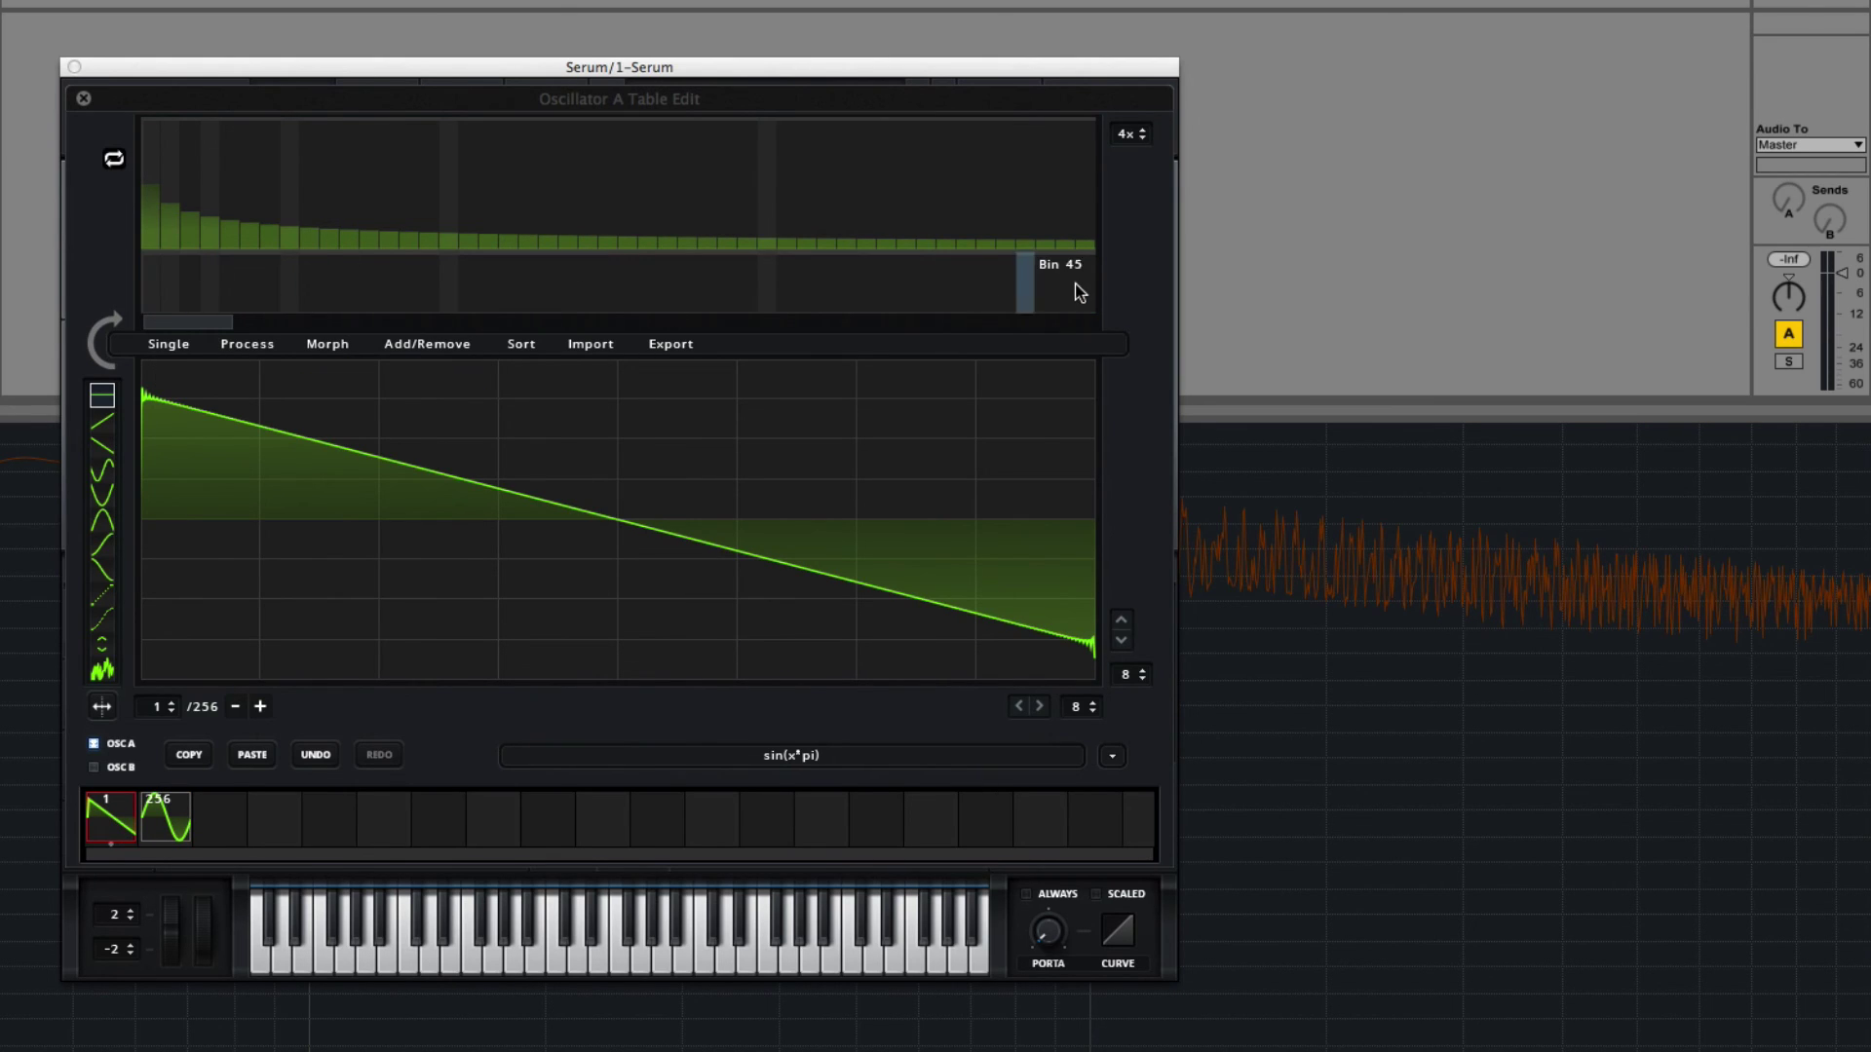
{"action": "left_click", "coordinate": [161, 824]}
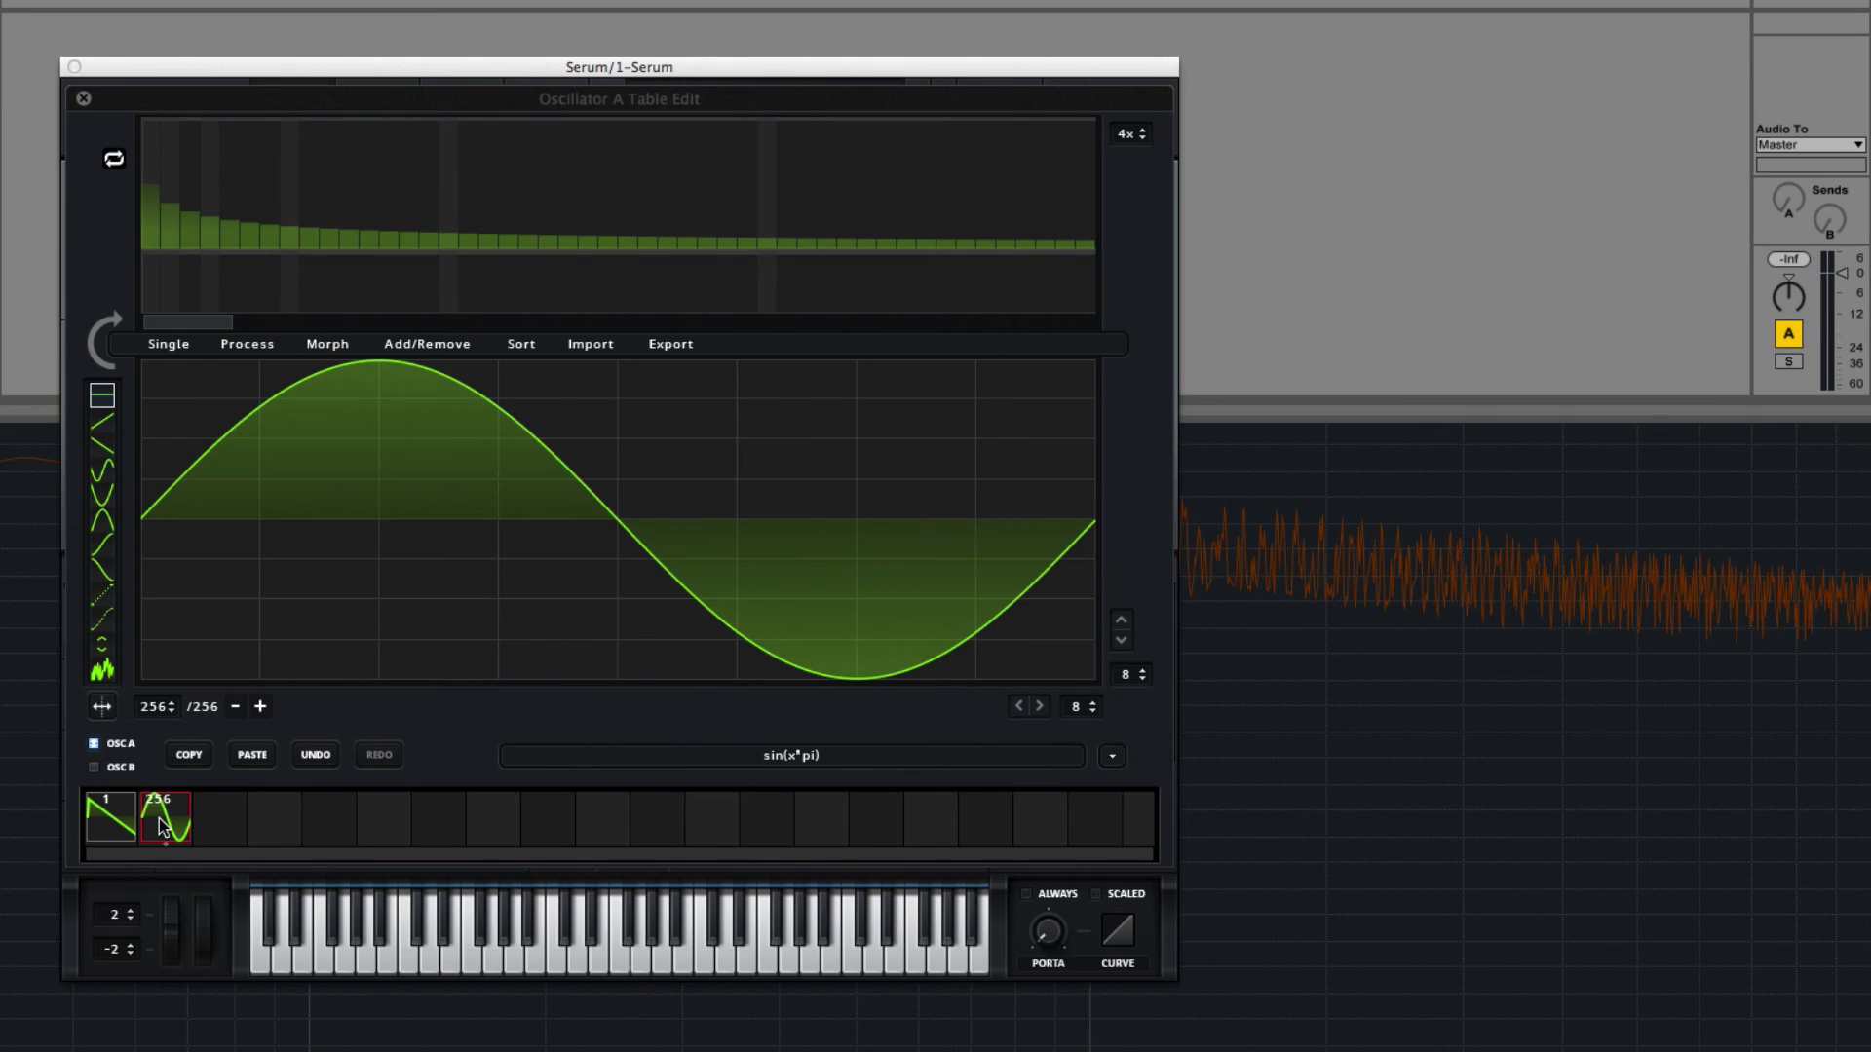
Remove the morph tables, leaving only the saw and sine frames, and close the editor.
{"action": "left_click", "coordinate": [329, 347]}
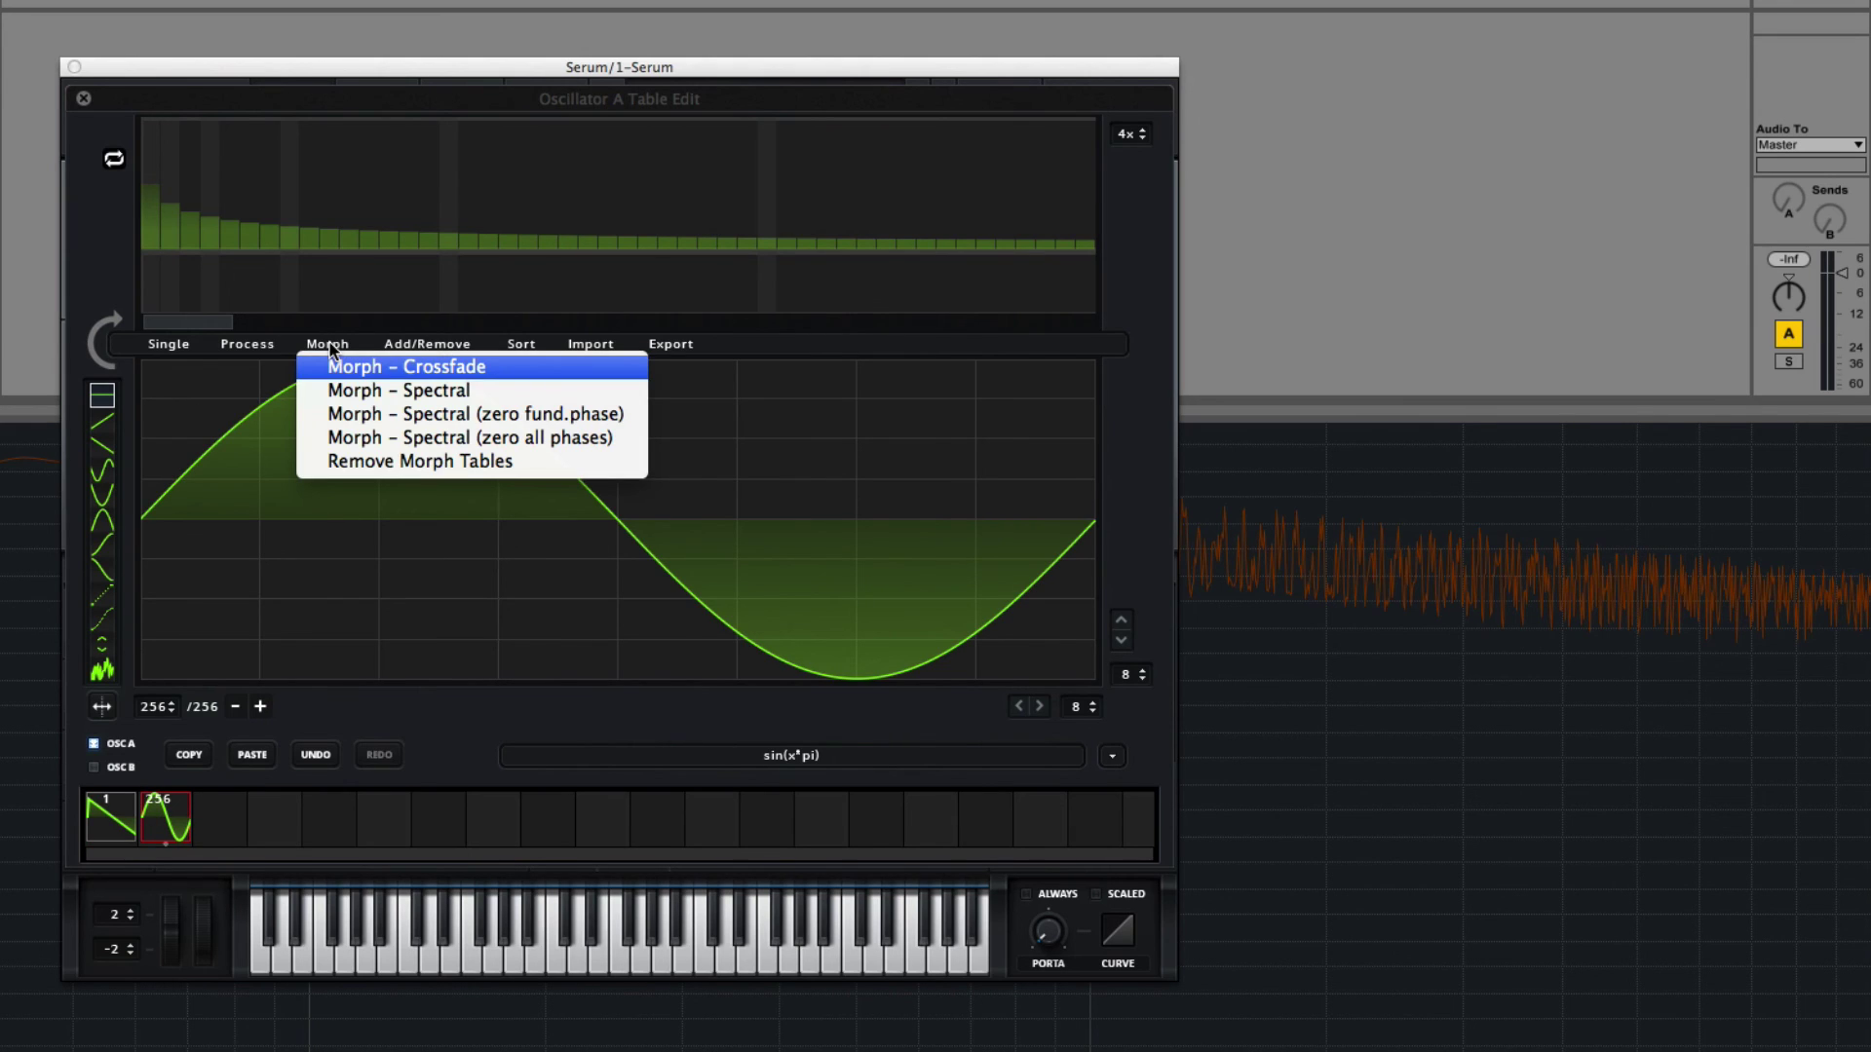
{"action": "left_click", "coordinate": [356, 460]}
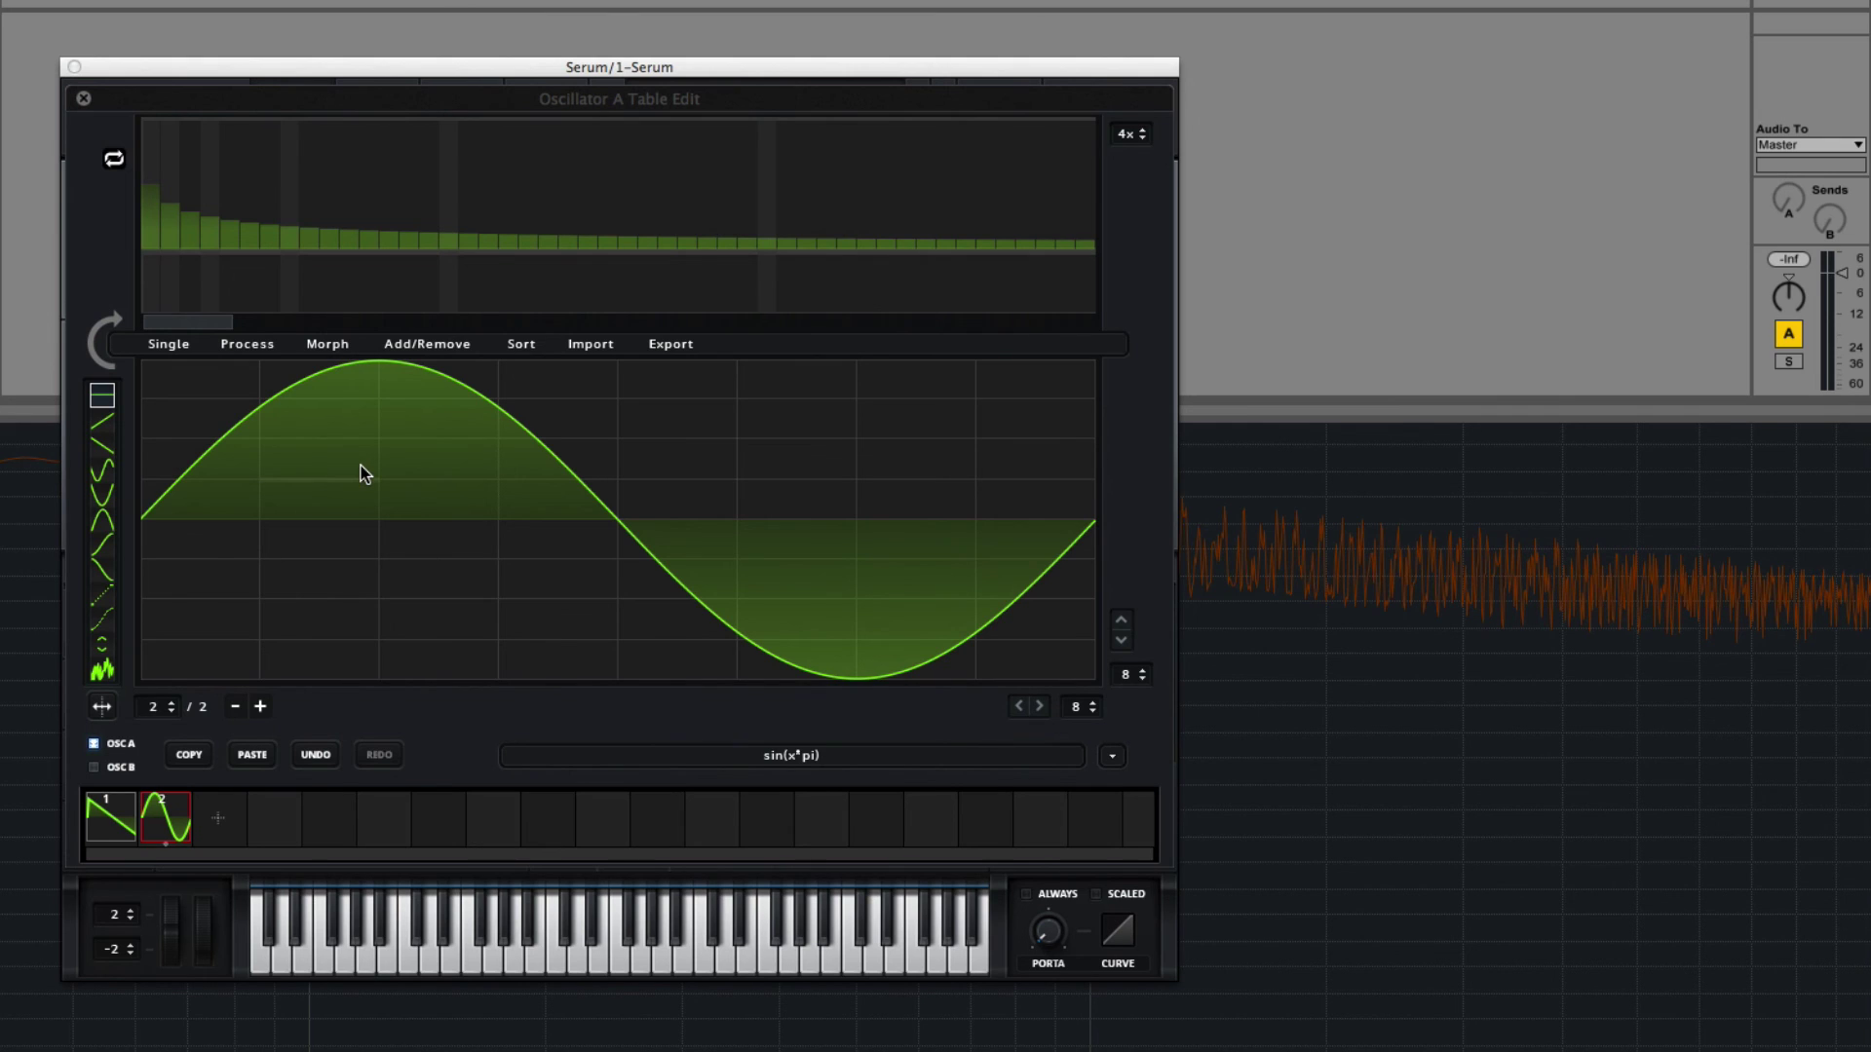
{"action": "left_click", "coordinate": [84, 99]}
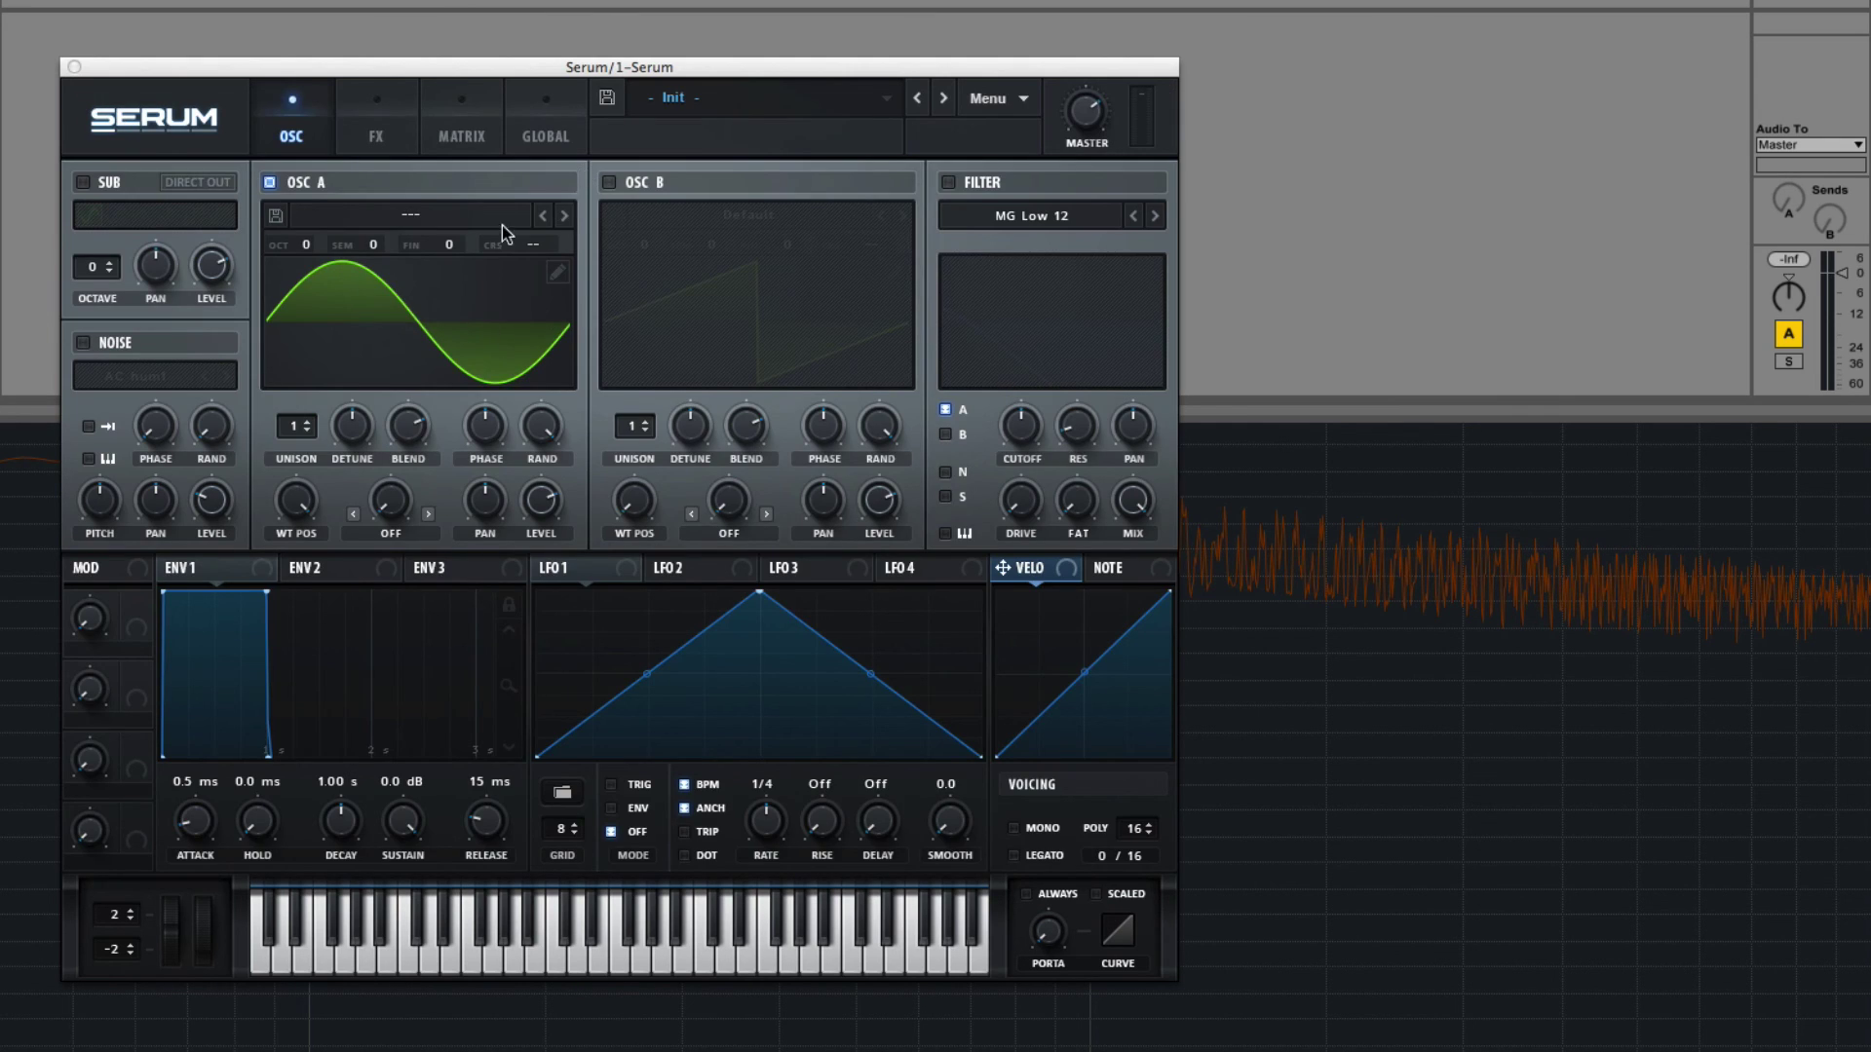
Load the Analog > Basic Shapes wavetable into oscillator A and sweep through its positions.
{"action": "left_click", "coordinate": [430, 214]}
{"action": "mouse_move", "coordinate": [433, 246]}
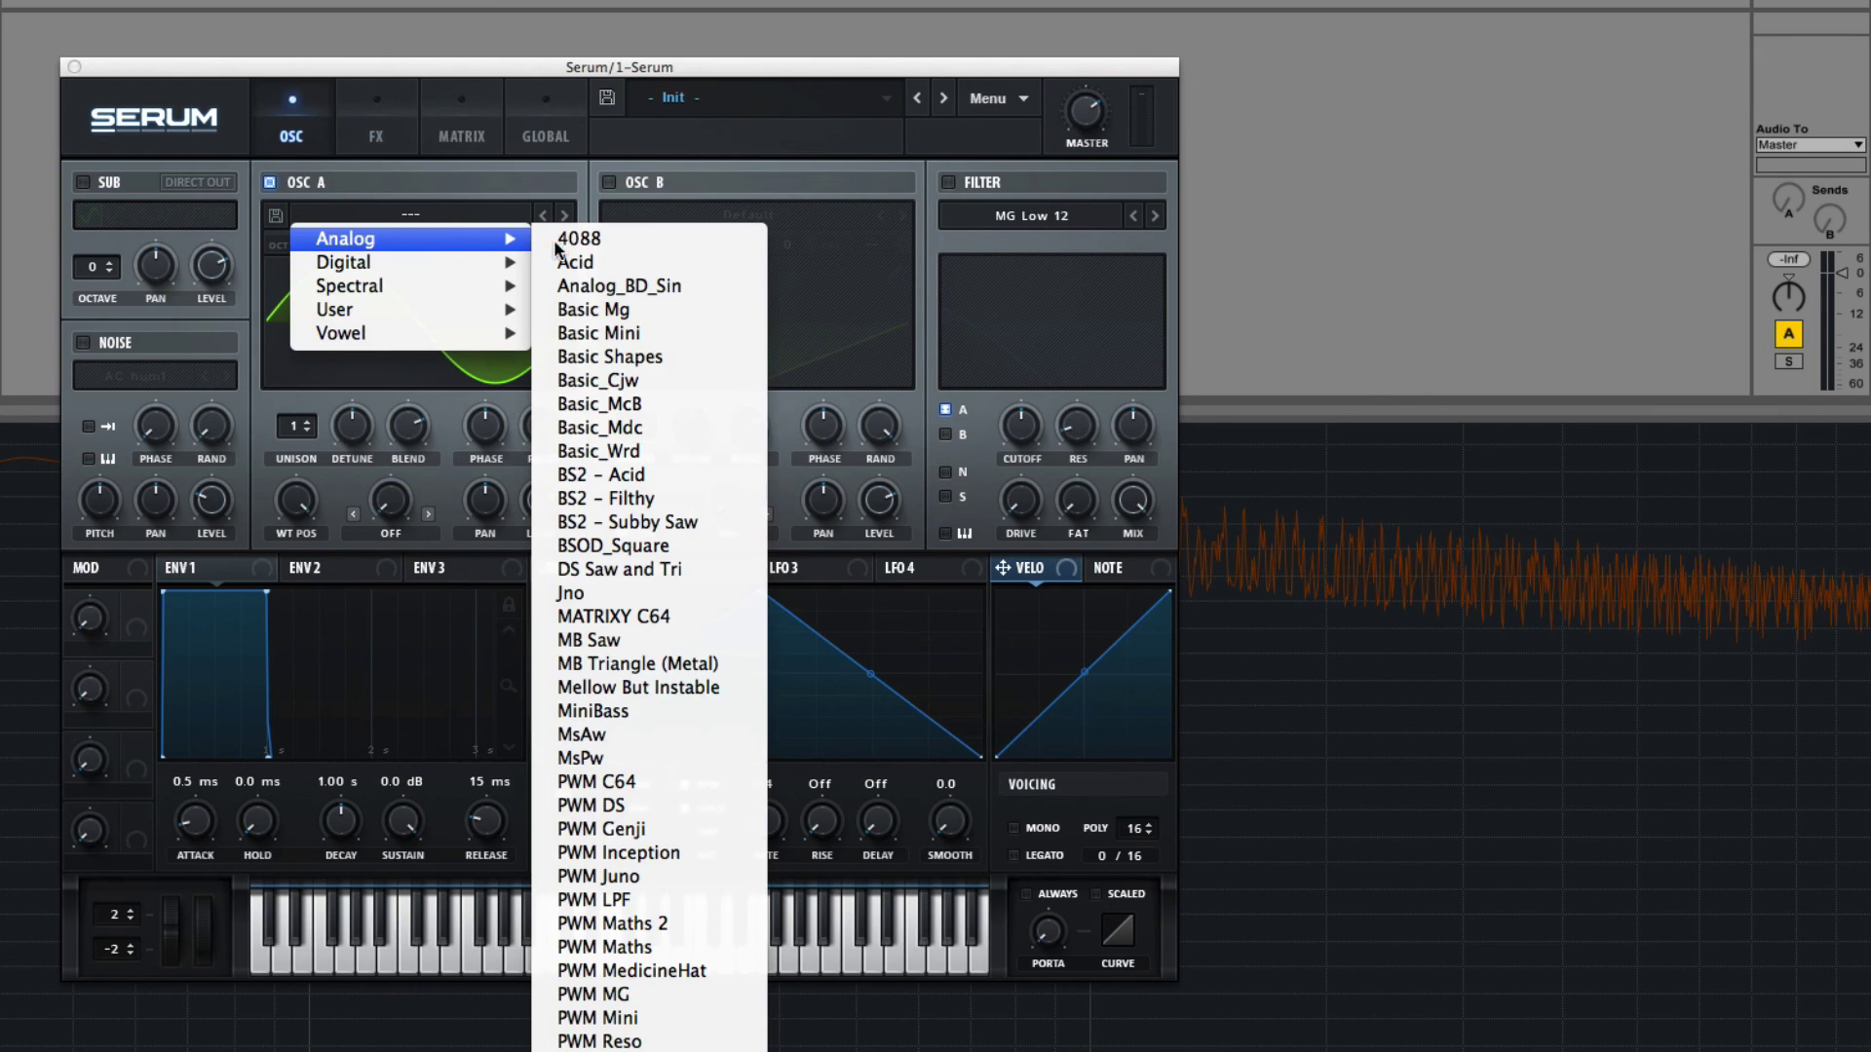
{"action": "left_click", "coordinate": [656, 357]}
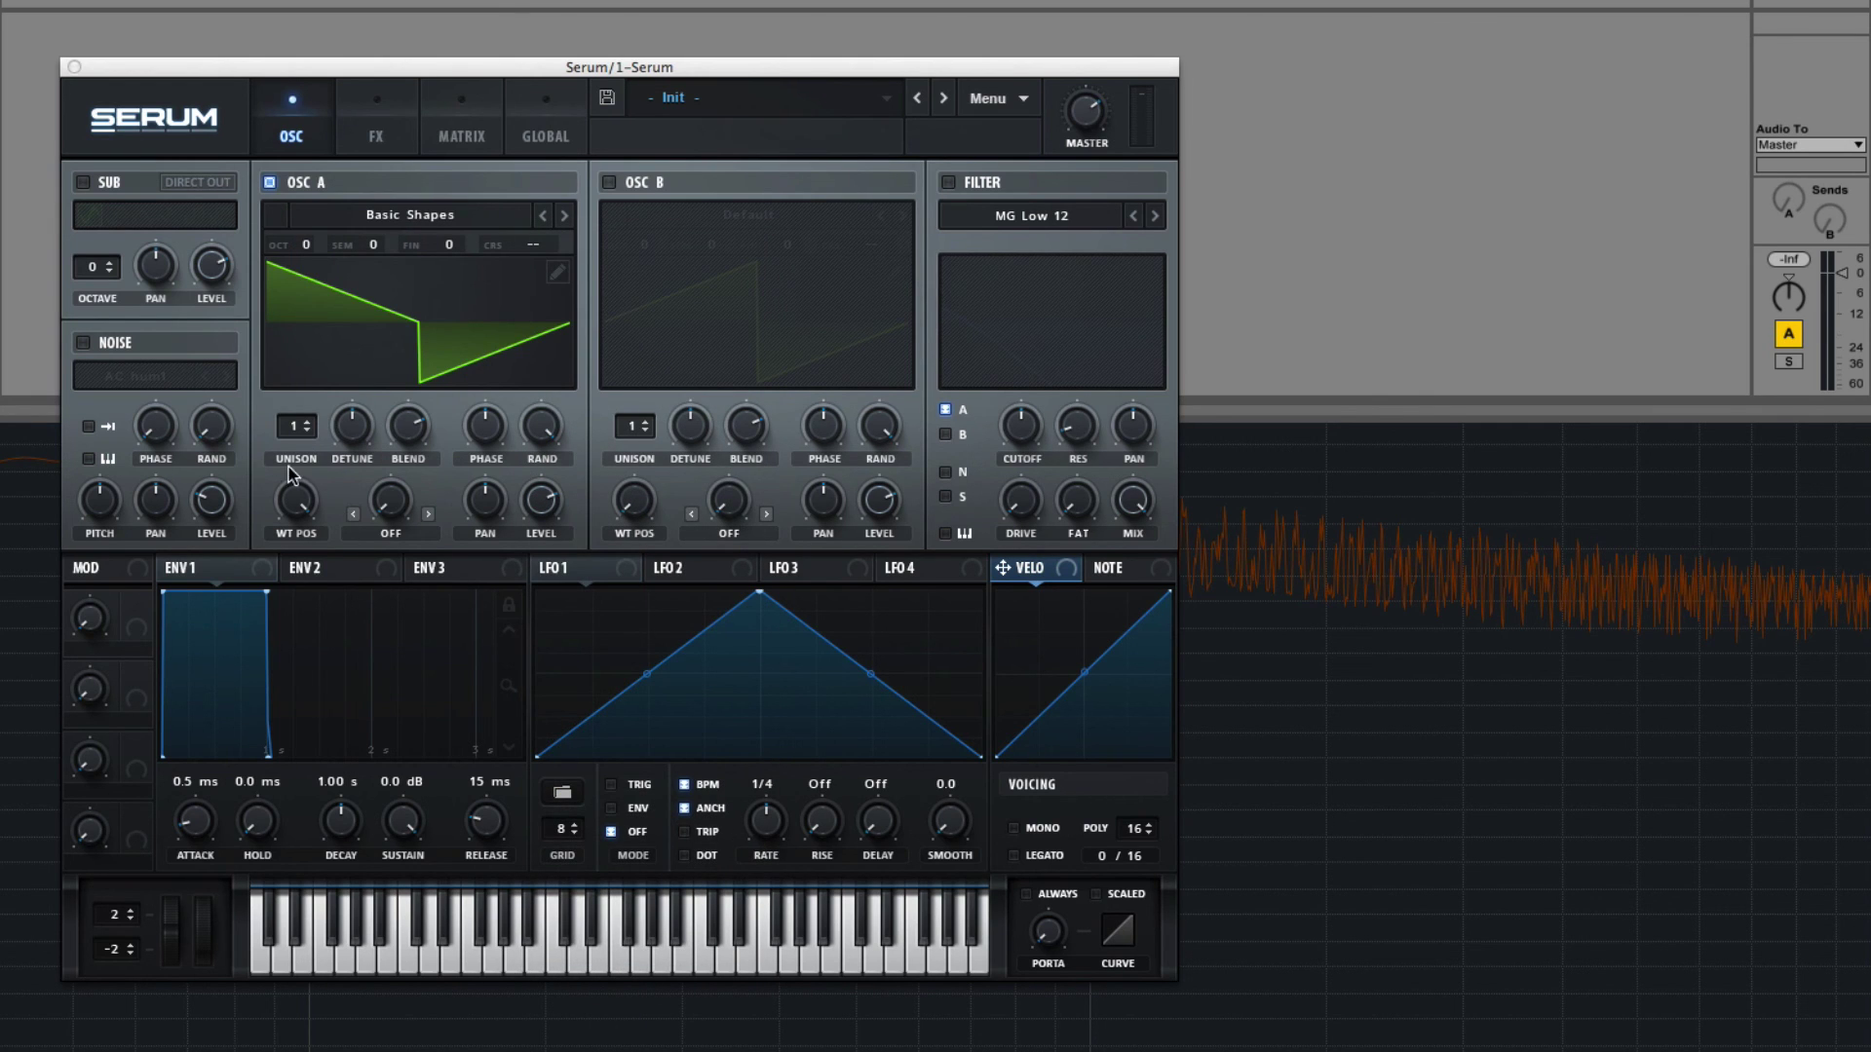
{"action": "mouse_move", "coordinate": [296, 502]}
{"action": "left_mouse_down"}
{"action": "mouse_move", "coordinate": [296, 482]}
{"action": "mouse_move", "coordinate": [296, 536]}
{"action": "left_mouse_up"}
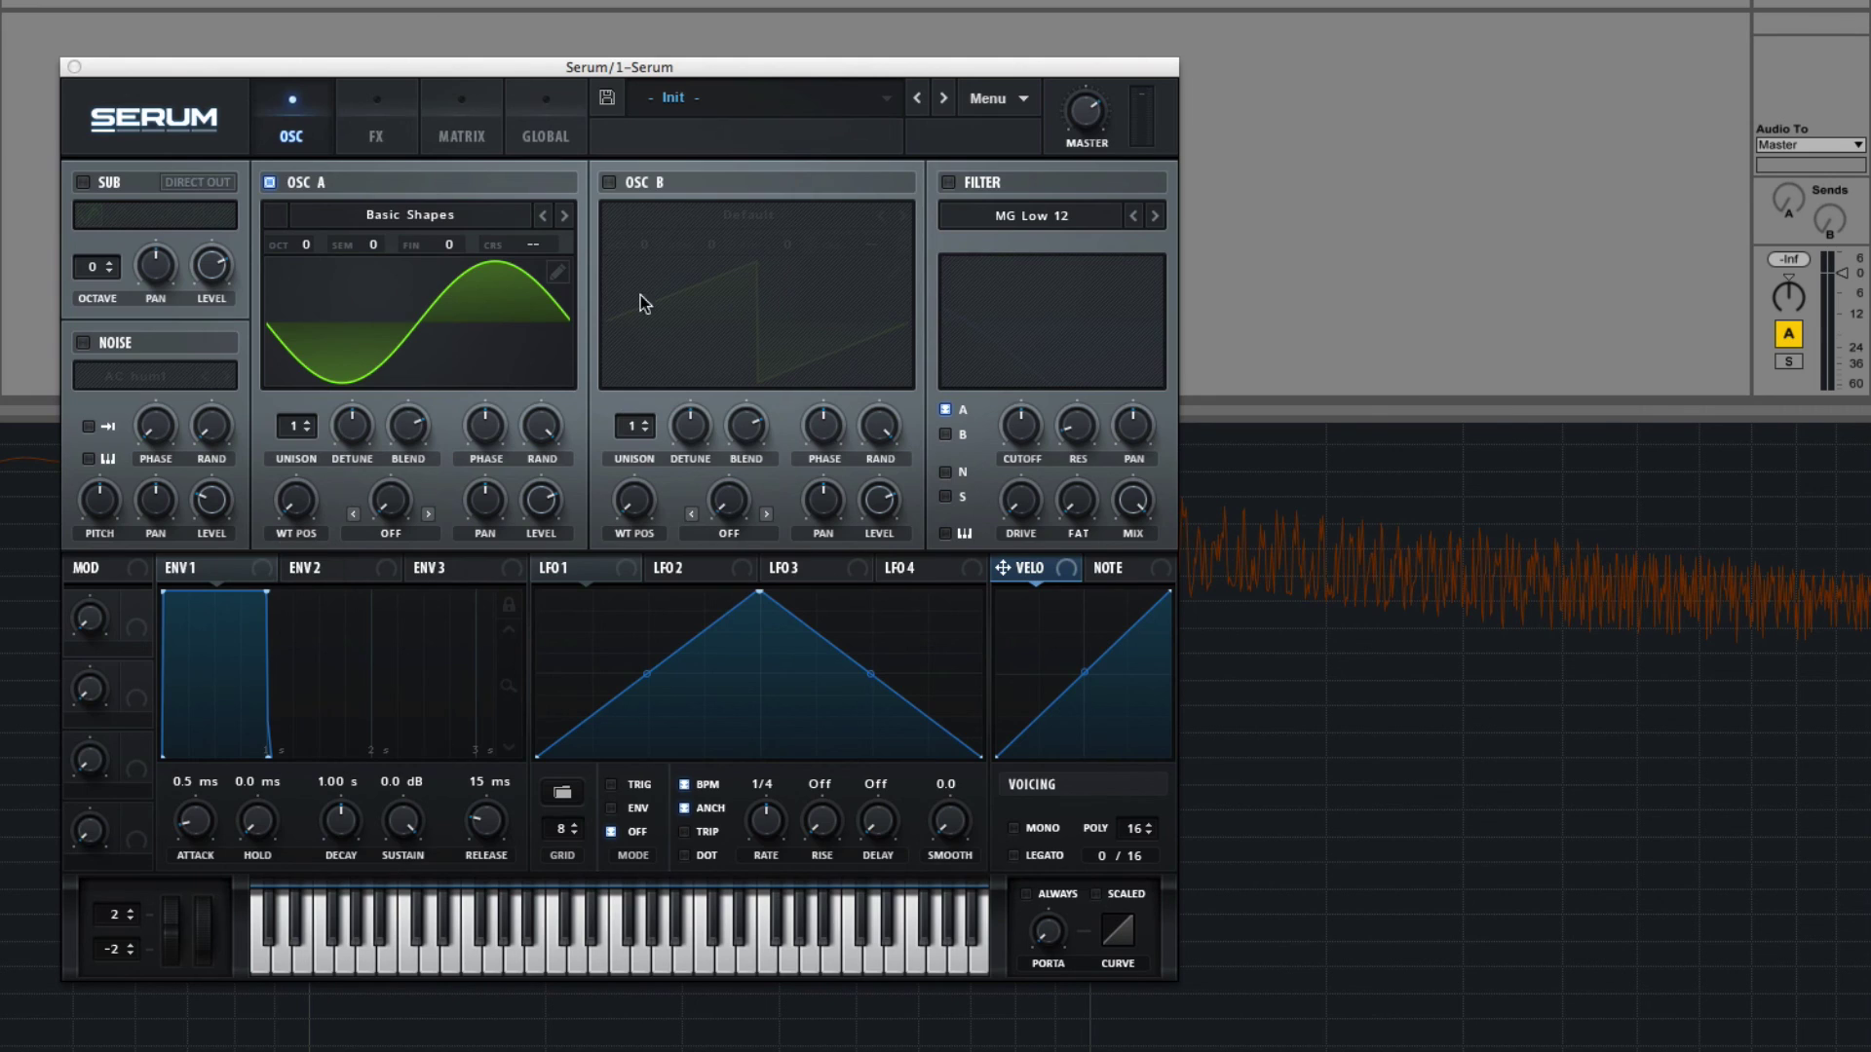
In the wavetable editor, view the seventh saw frame and apply Morph – Crossfade for 256 frames.
{"action": "left_click", "coordinate": [558, 271]}
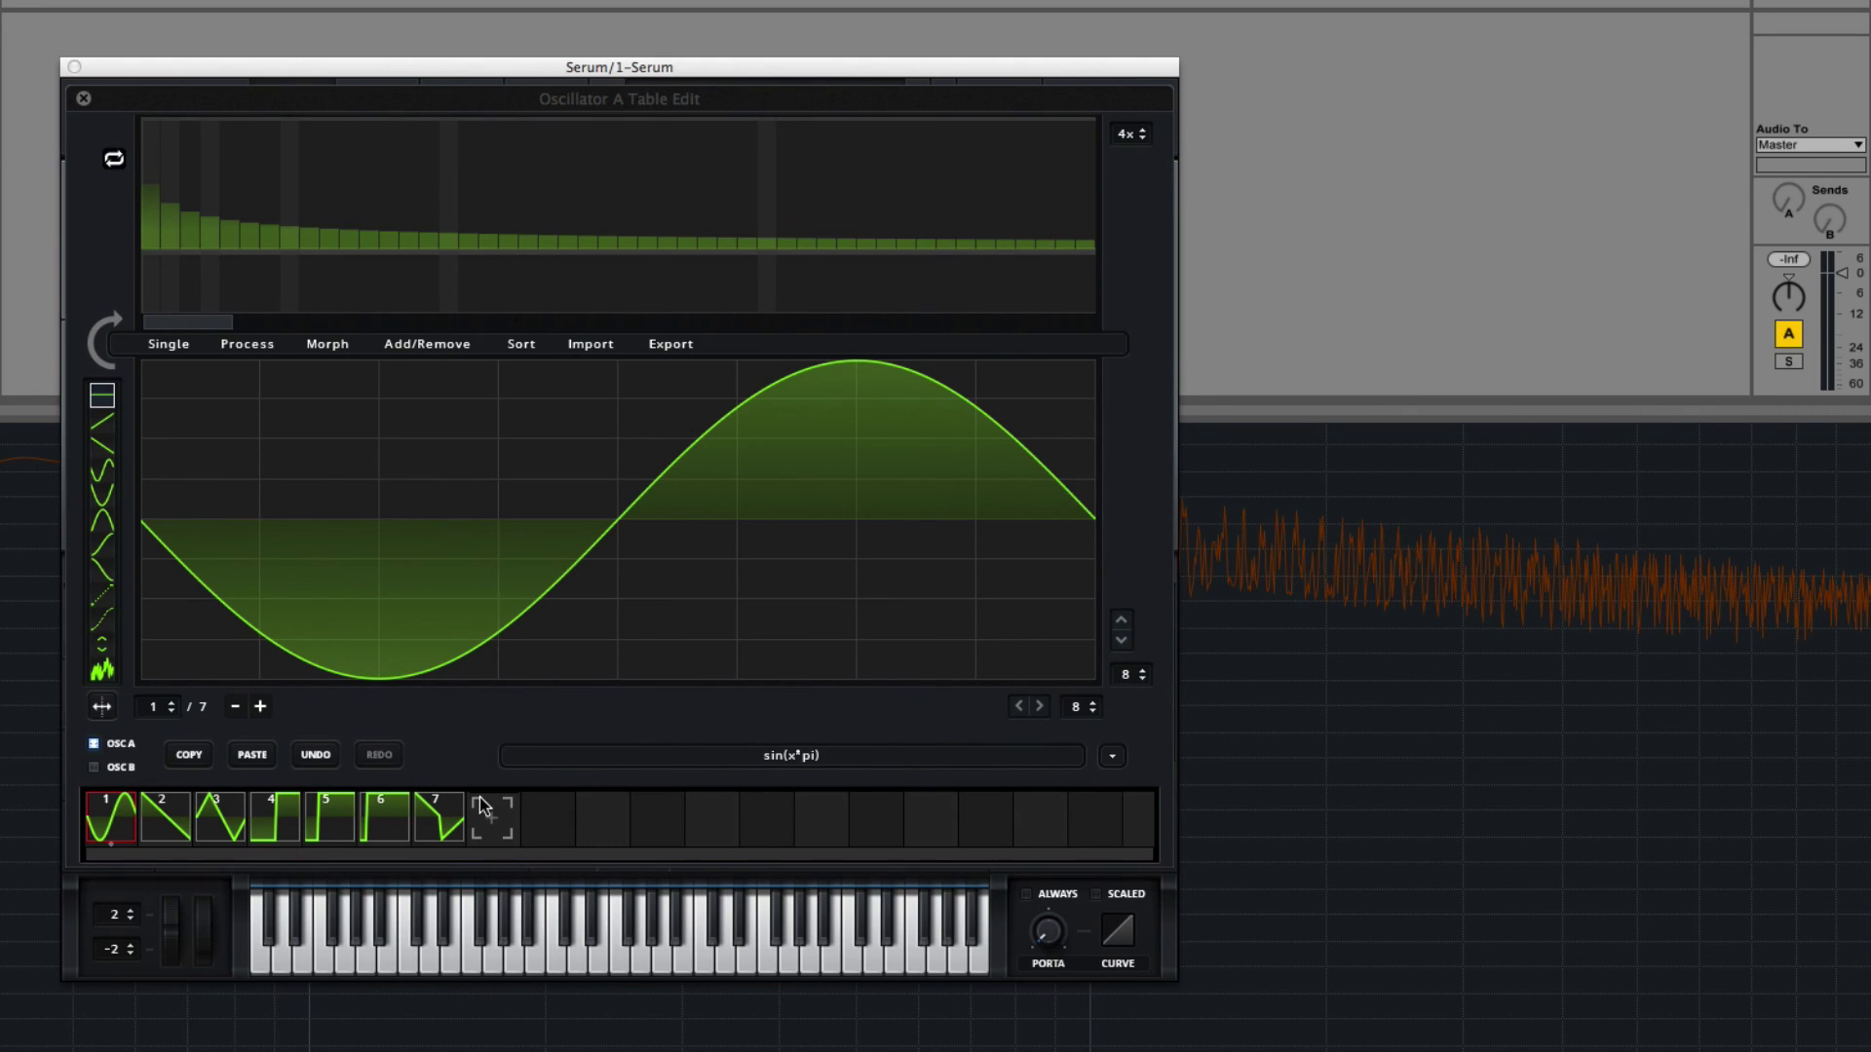
{"action": "left_click", "coordinate": [425, 833]}
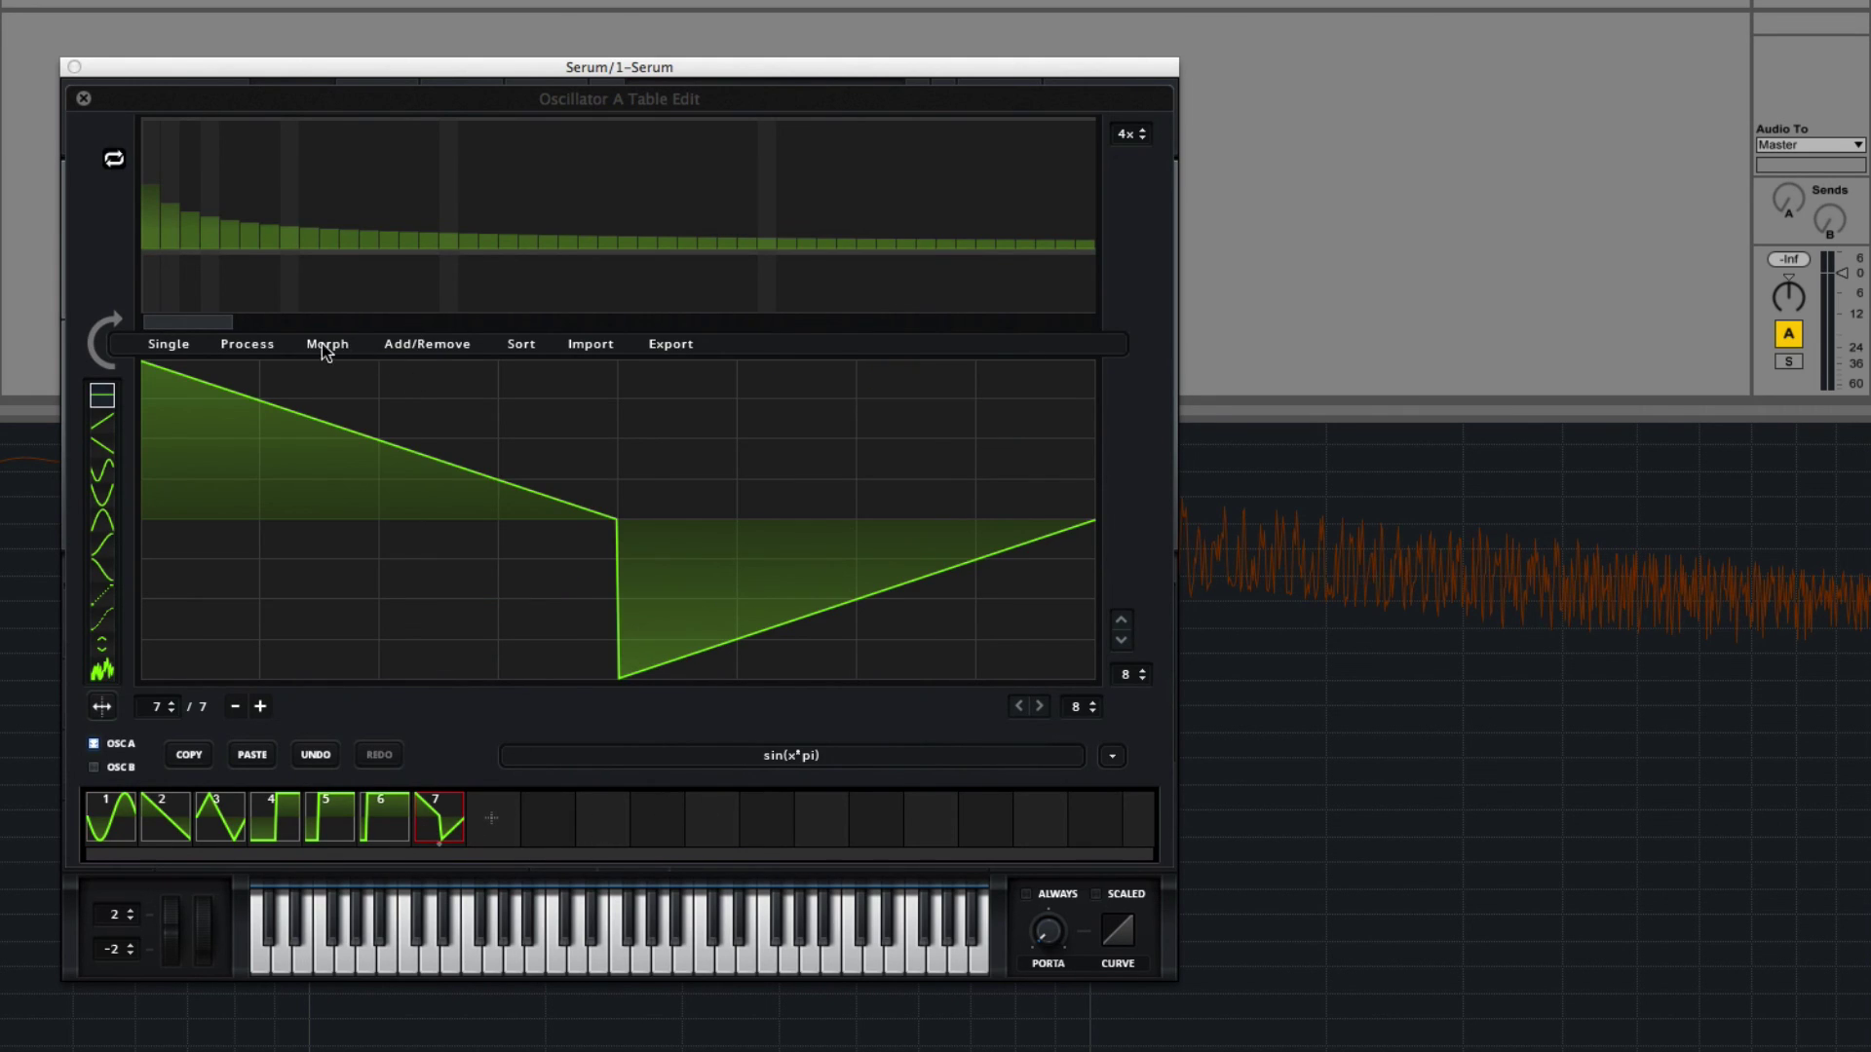
{"action": "left_click", "coordinate": [326, 344]}
{"action": "left_click", "coordinate": [345, 367]}
Sweep oscillator A's WT POS across the morph up to 256, then reopen the wavetable editor.
{"action": "left_click", "coordinate": [84, 99]}
{"action": "left_click_drag", "start_coordinate": [297, 502], "coordinate": [330, 994]}
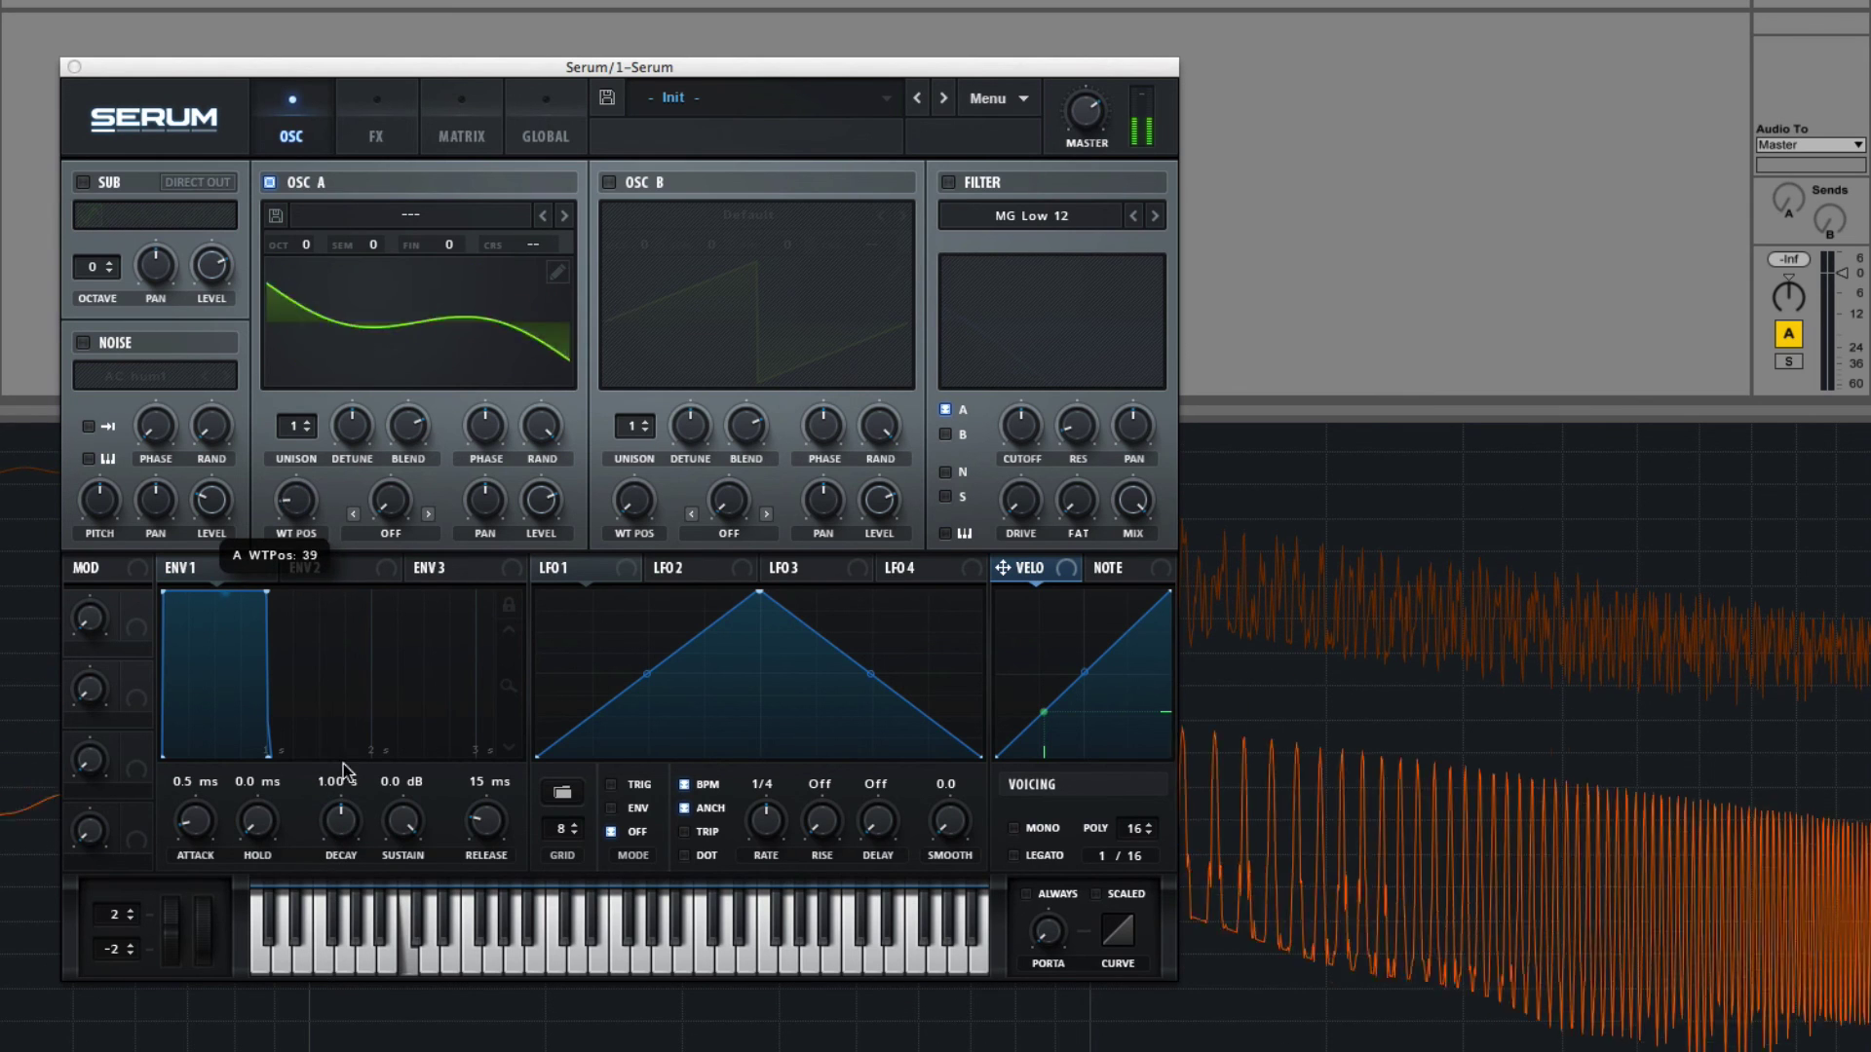
{"action": "left_click_drag", "start_coordinate": [343, 764], "coordinate": [312, 1035]}
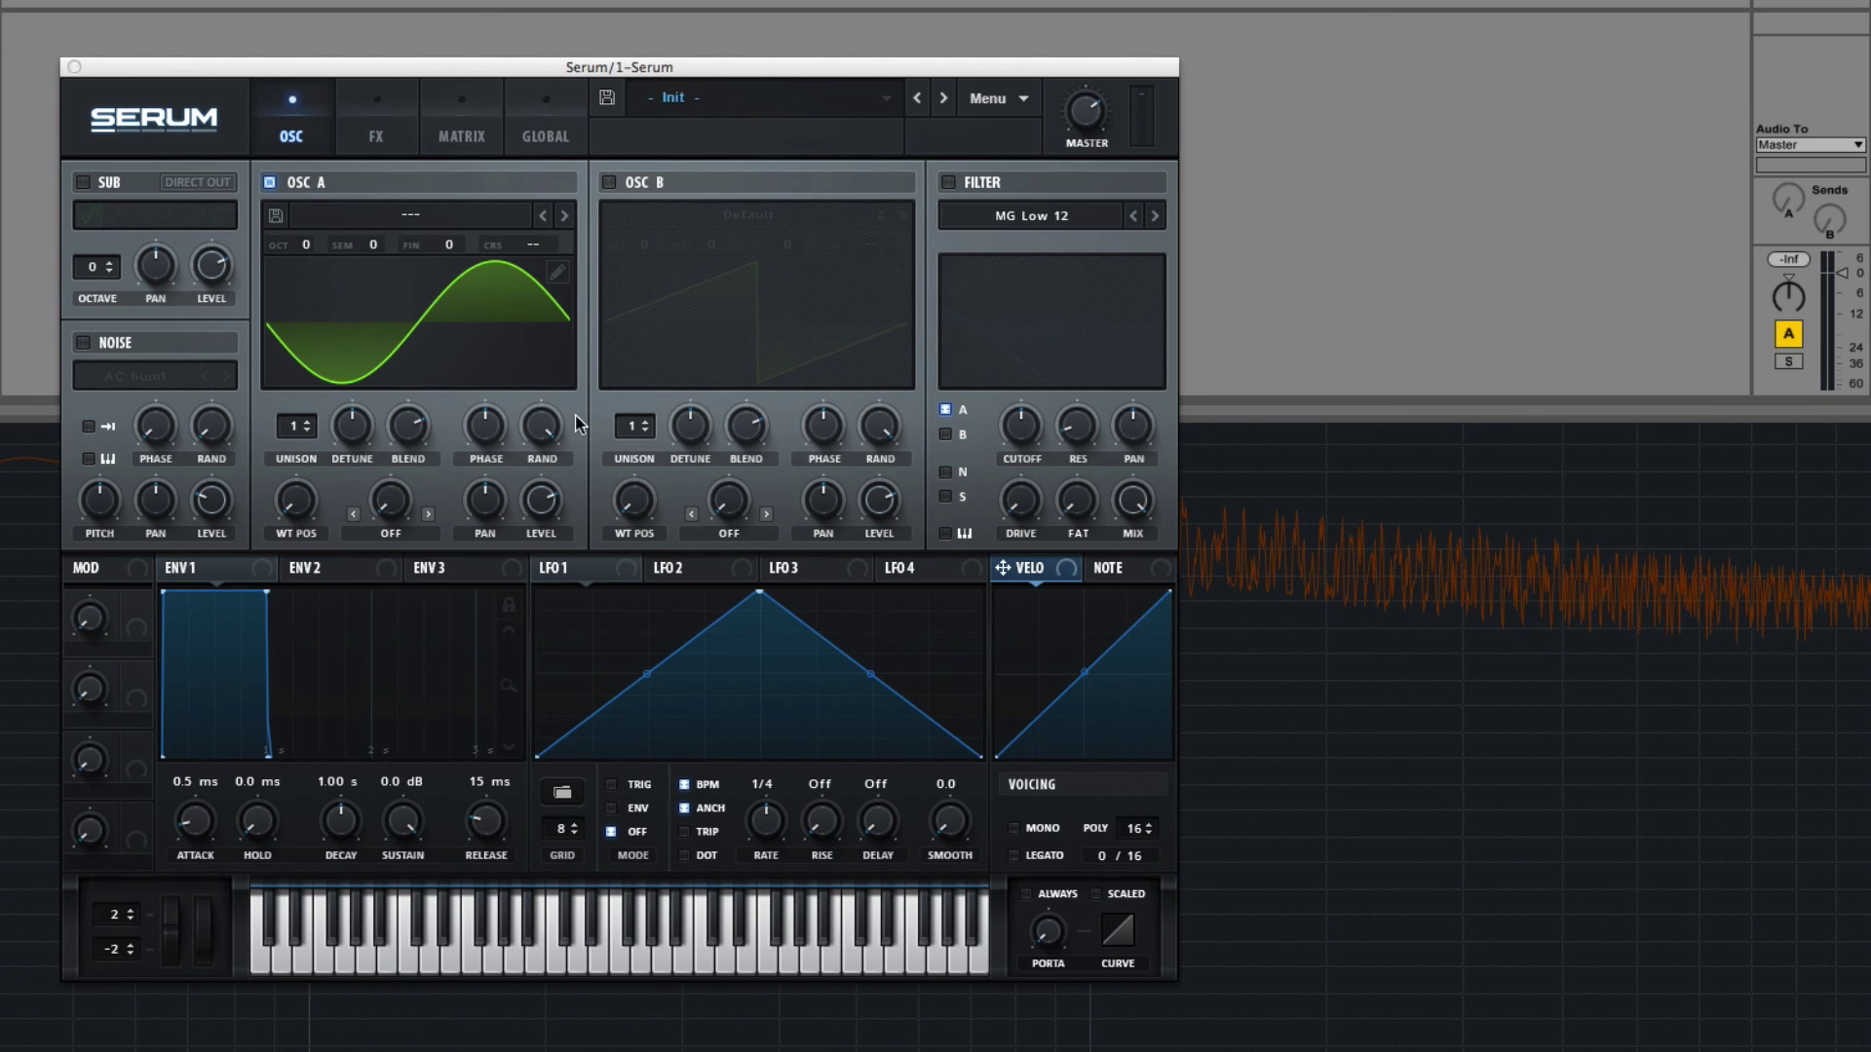
{"action": "left_click", "coordinate": [557, 271]}
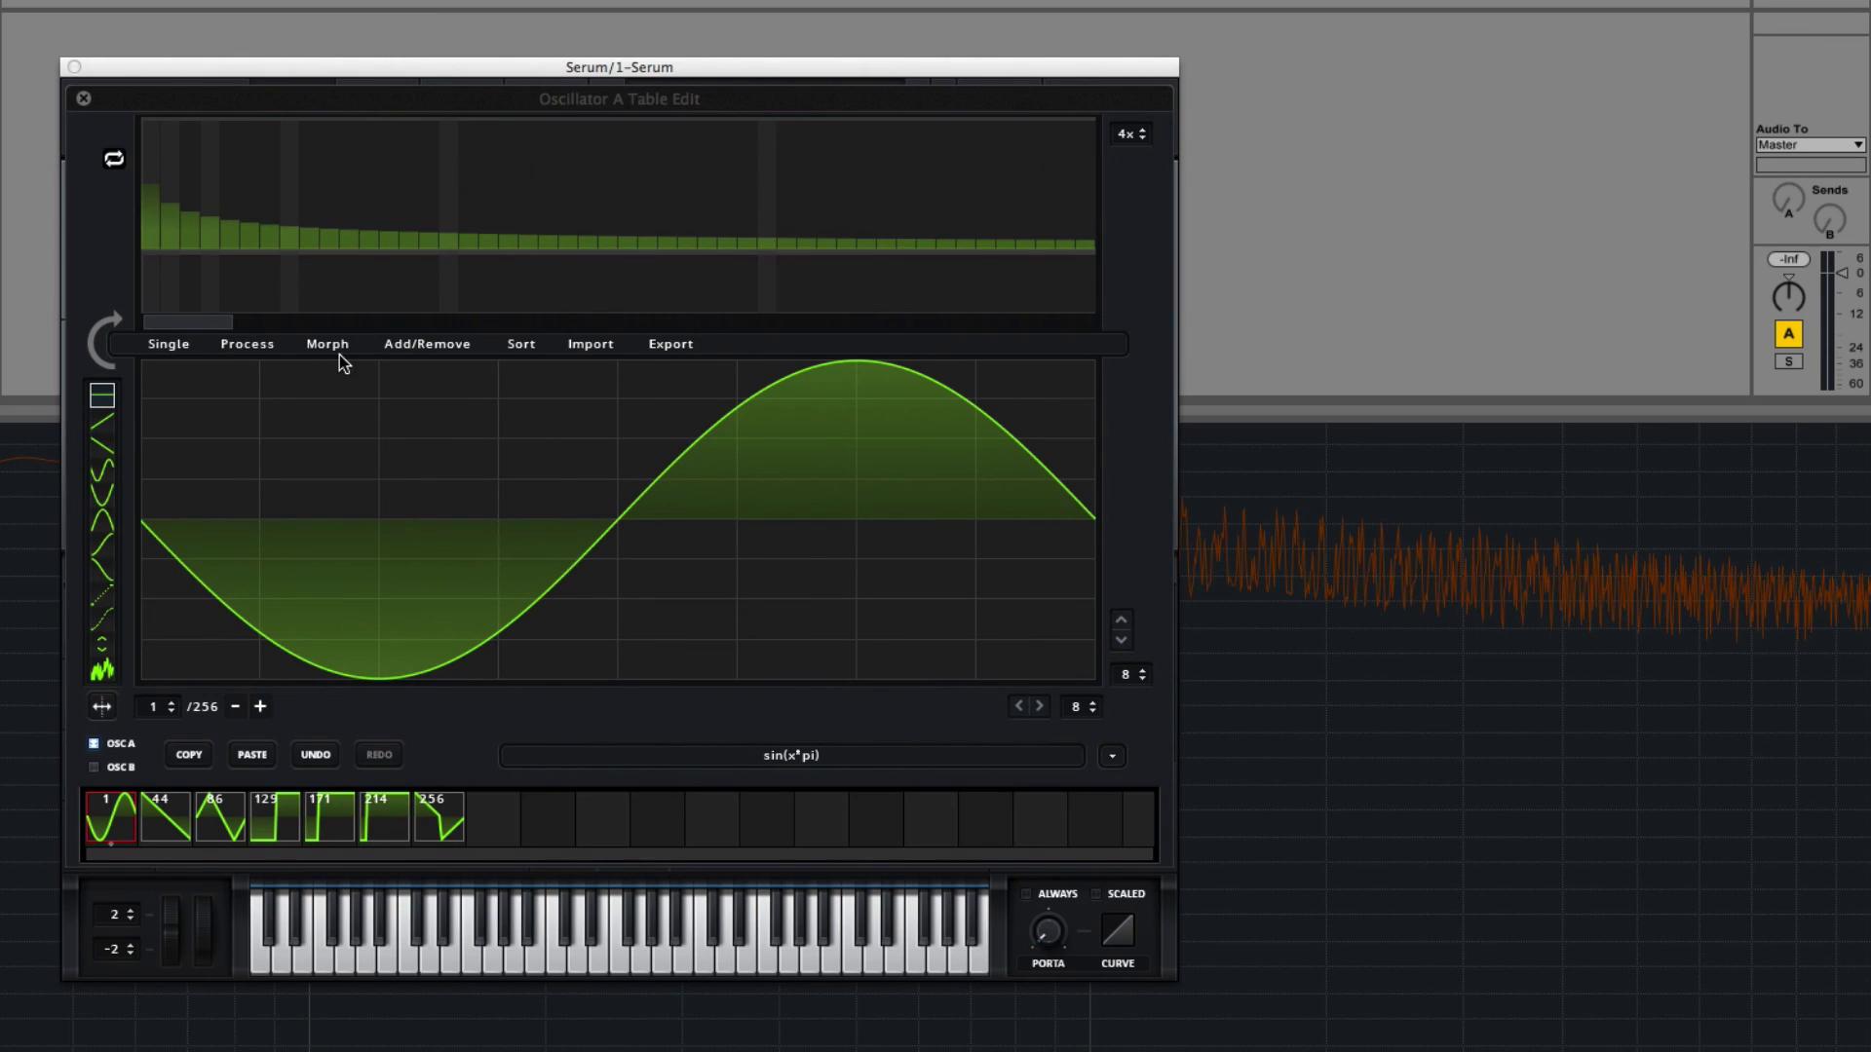